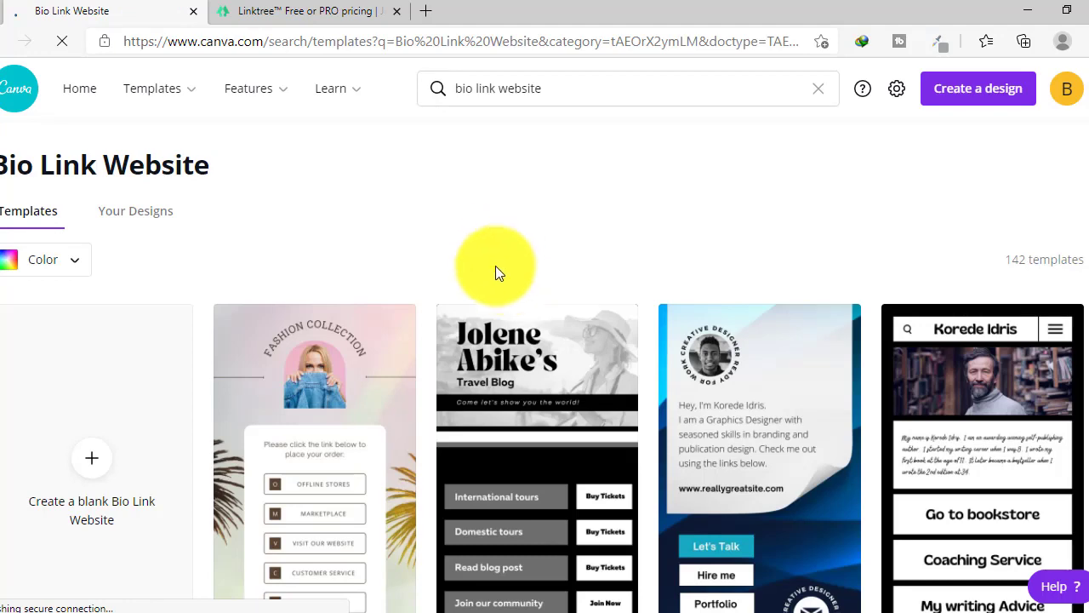
- Browse the 142 Bio Link Website template results, then return to the top
{"action": "scroll", "coordinate": [502, 273], "scroll_direction": "down", "scroll_amount": 2}
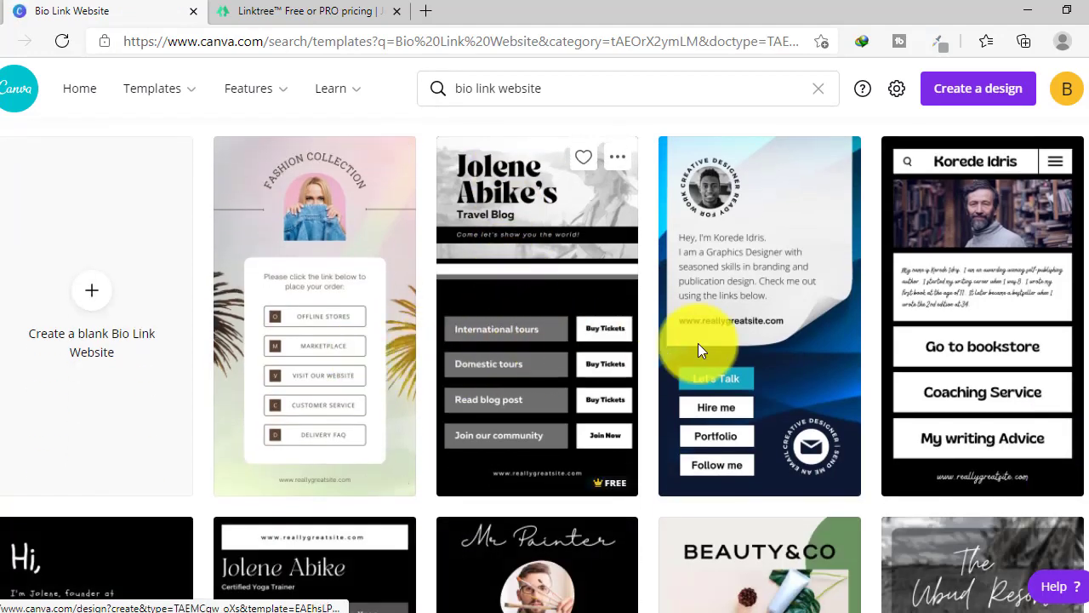
{"action": "scroll", "coordinate": [349, 311], "scroll_direction": "down", "scroll_amount": 3}
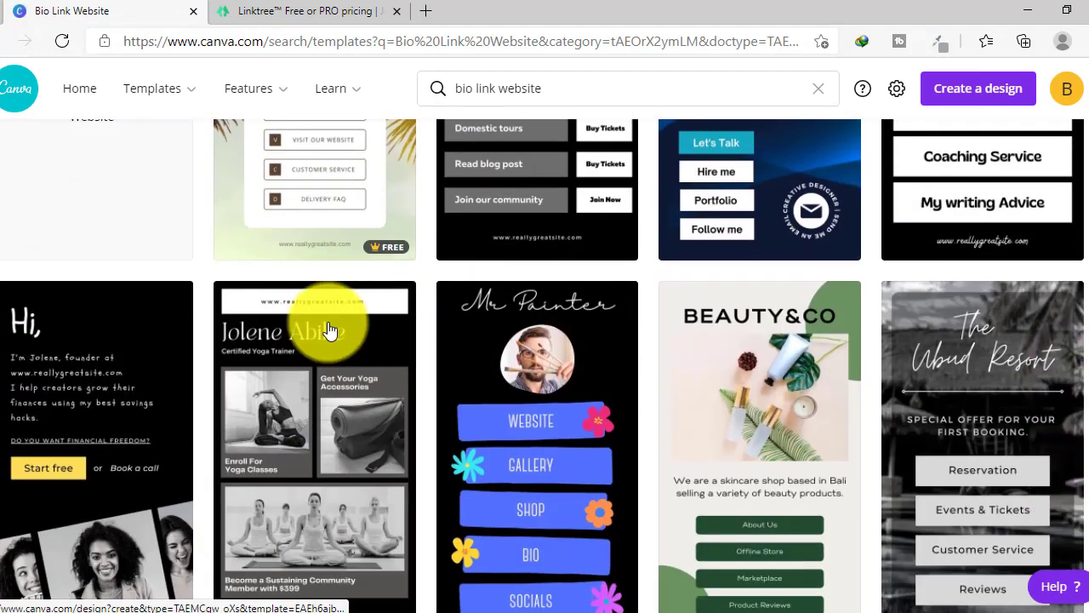
{"action": "scroll", "coordinate": [936, 379], "scroll_direction": "down", "scroll_amount": 4}
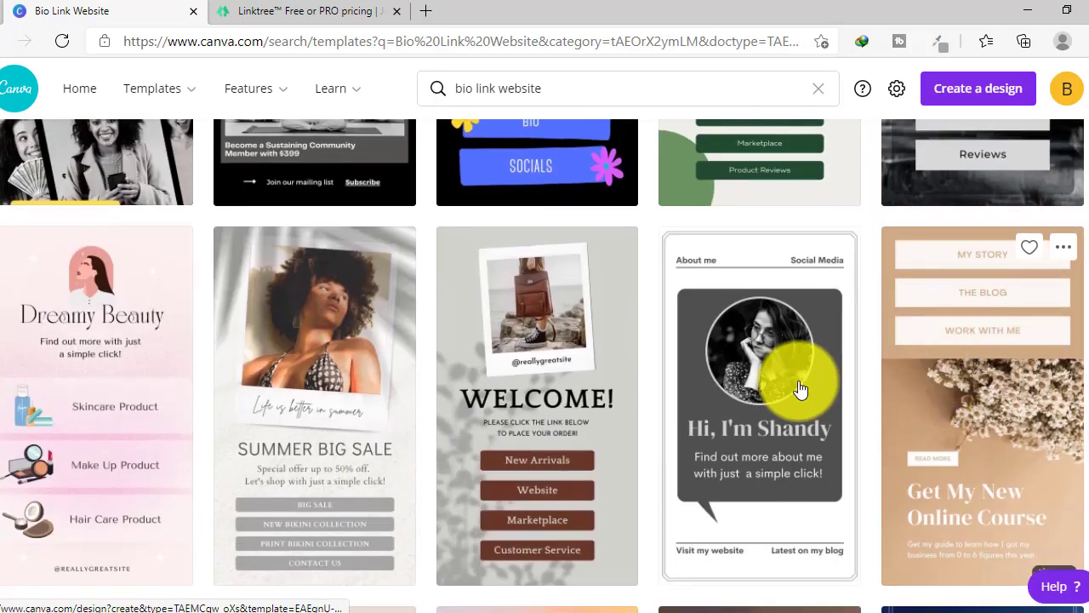
{"action": "scroll", "coordinate": [153, 400], "scroll_direction": "down", "scroll_amount": 1}
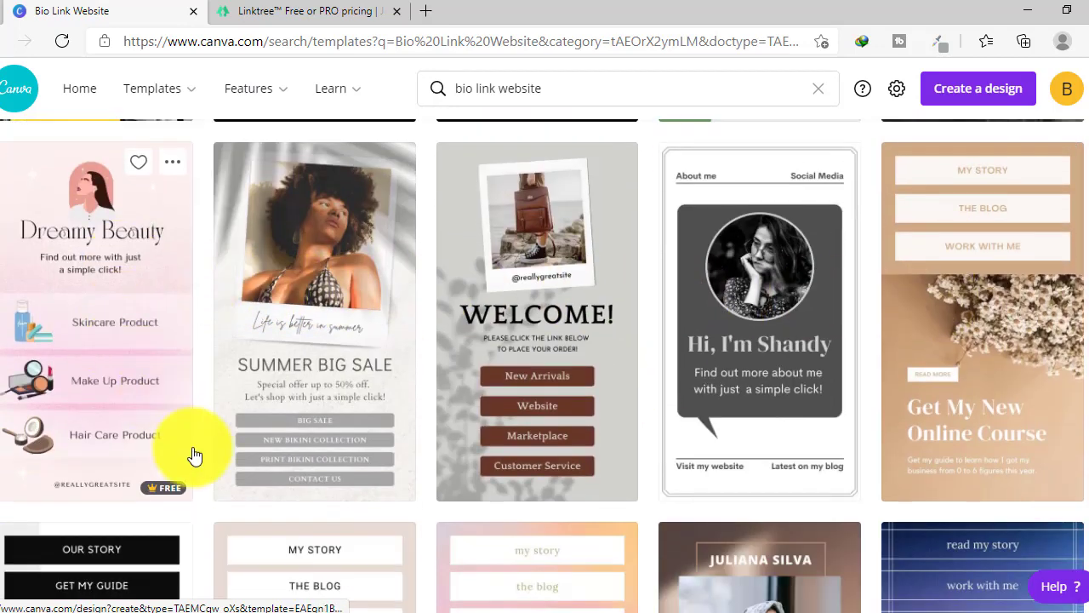
{"action": "scroll", "coordinate": [523, 439], "scroll_direction": "down", "scroll_amount": 3}
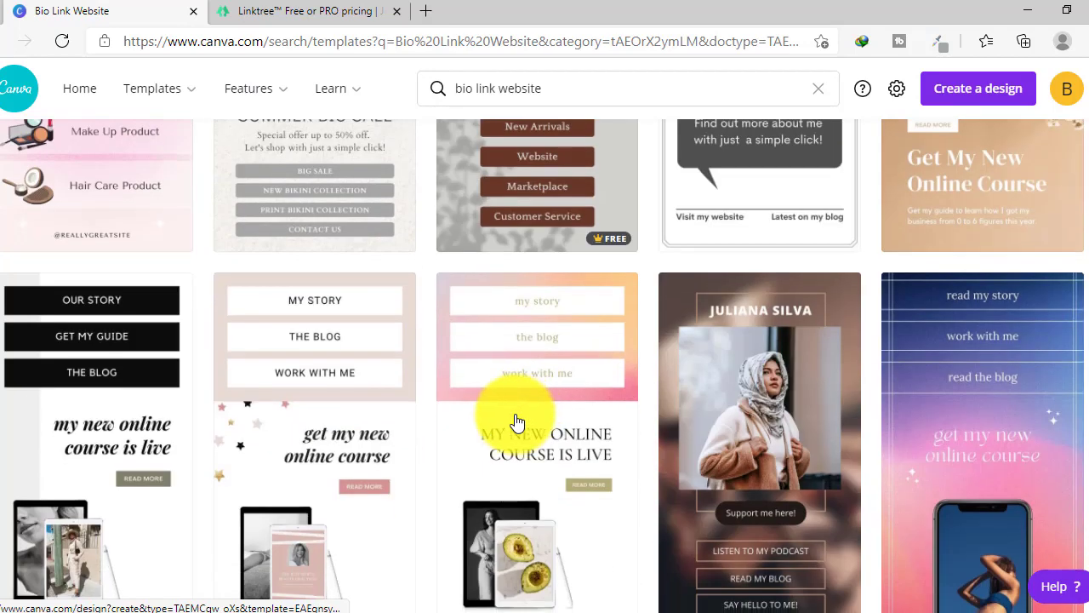
{"action": "scroll", "coordinate": [286, 380], "scroll_direction": "down", "scroll_amount": 4}
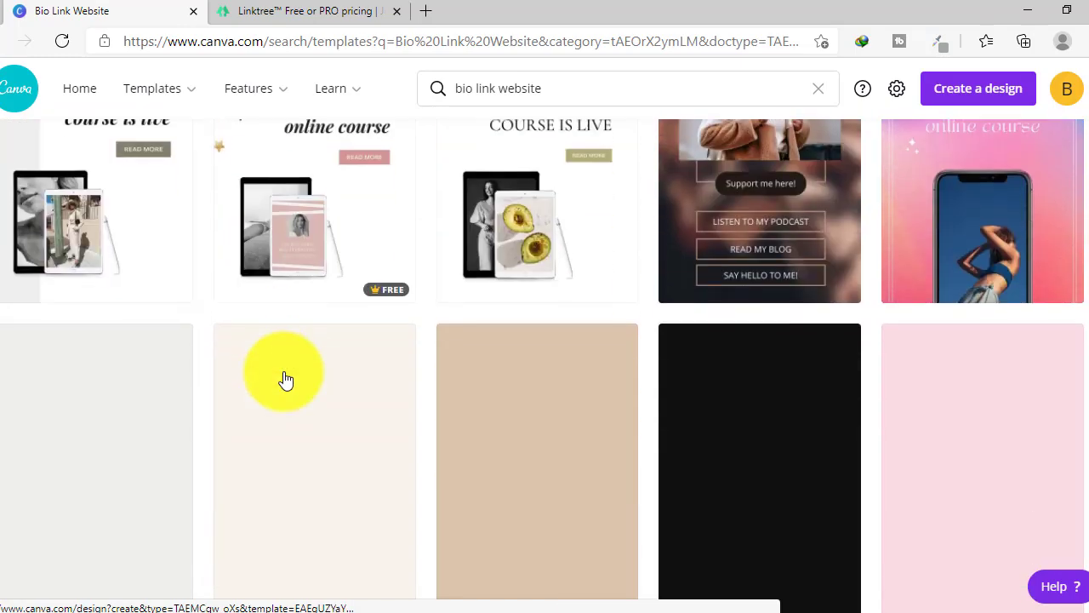
{"action": "scroll", "coordinate": [289, 379], "scroll_direction": "up", "scroll_amount": 10}
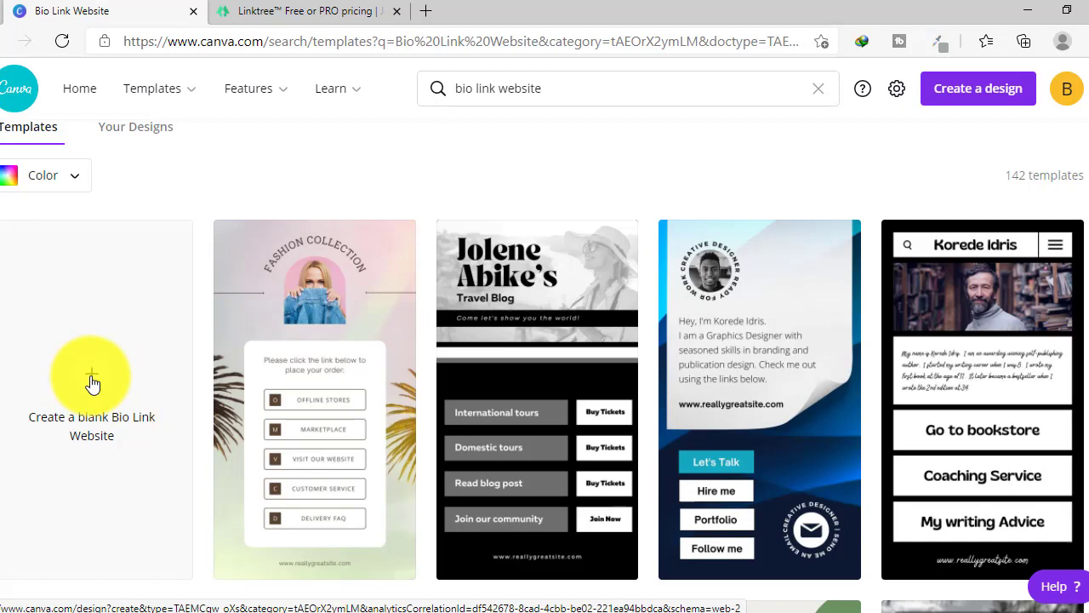
- Start a blank Bio Link Website design and browse the Templates panel
{"action": "left_click", "coordinate": [92, 383]}
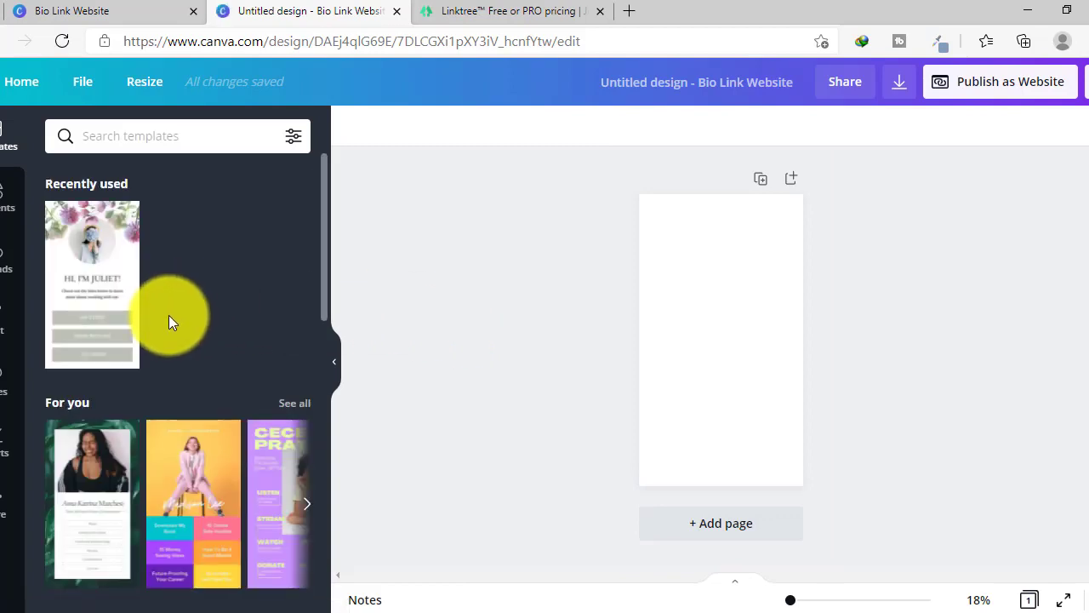
{"action": "scroll", "coordinate": [168, 321], "scroll_direction": "down", "scroll_amount": 2}
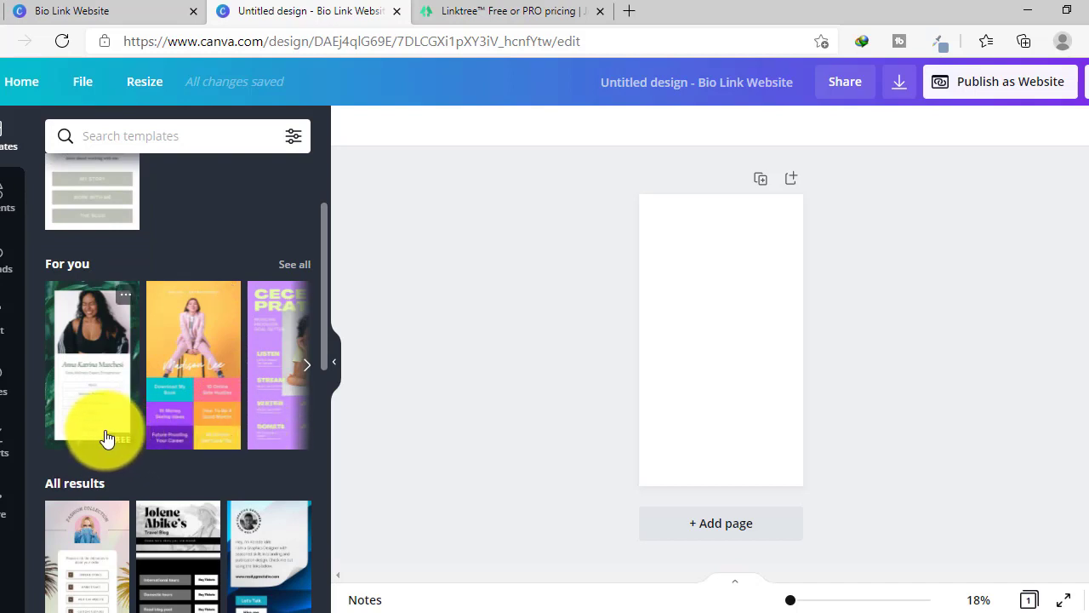
{"action": "scroll", "coordinate": [100, 429], "scroll_direction": "down", "scroll_amount": 2}
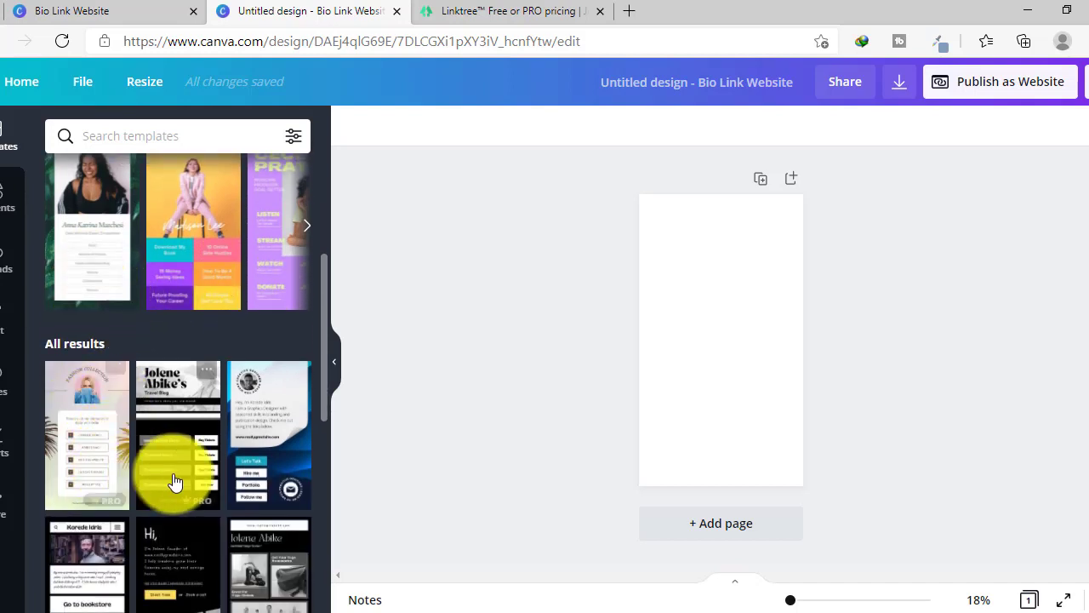
{"action": "scroll", "coordinate": [257, 482], "scroll_direction": "down", "scroll_amount": 2}
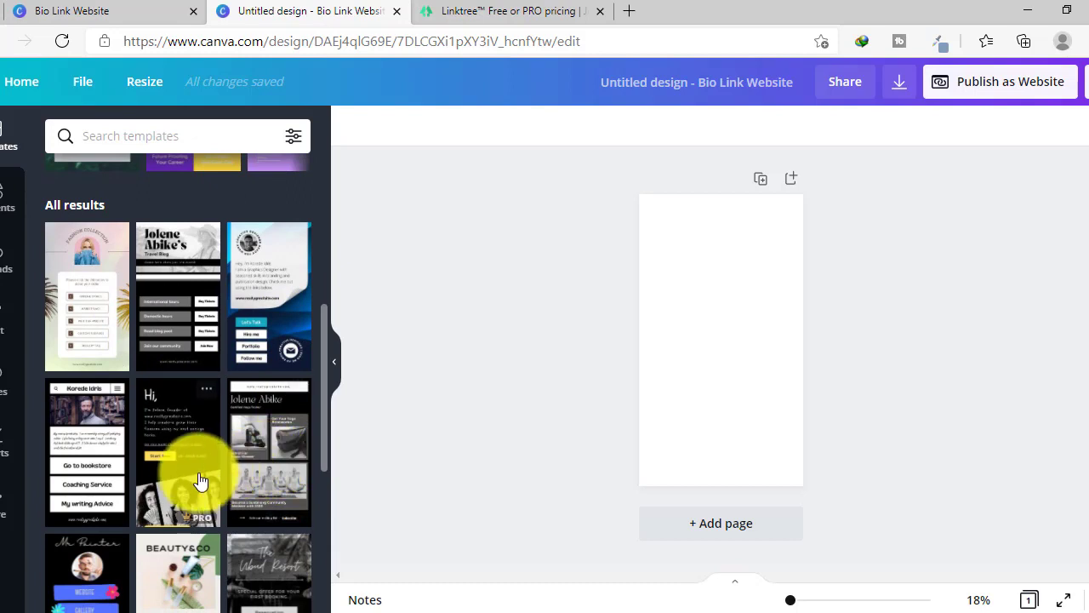
{"action": "scroll", "coordinate": [176, 454], "scroll_direction": "down", "scroll_amount": 2}
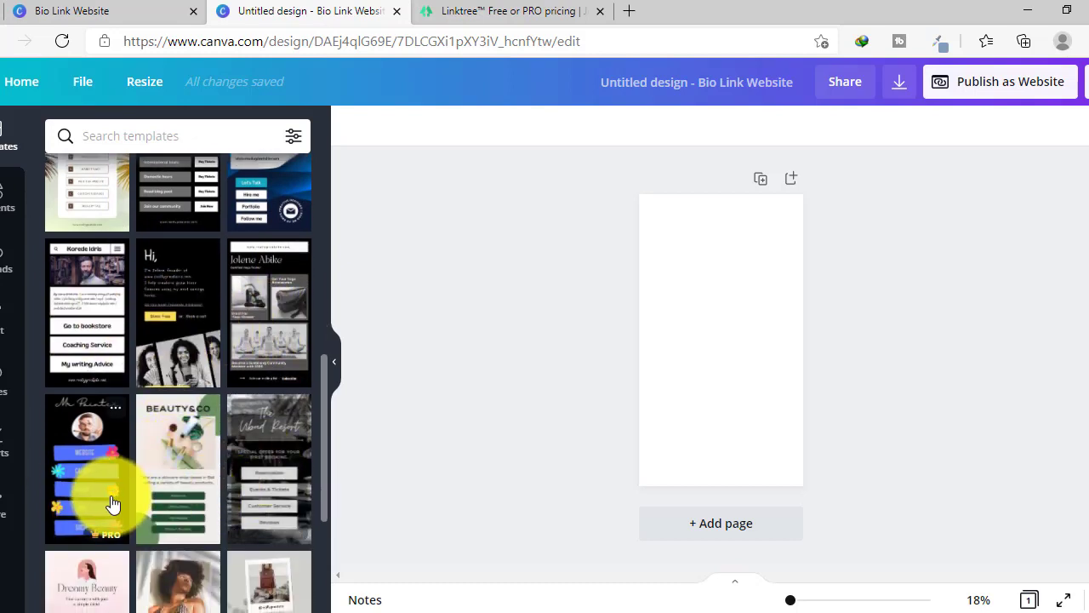
- Adjust the zoom so the blank page fits the view
{"action": "left_click", "coordinate": [243, 462]}
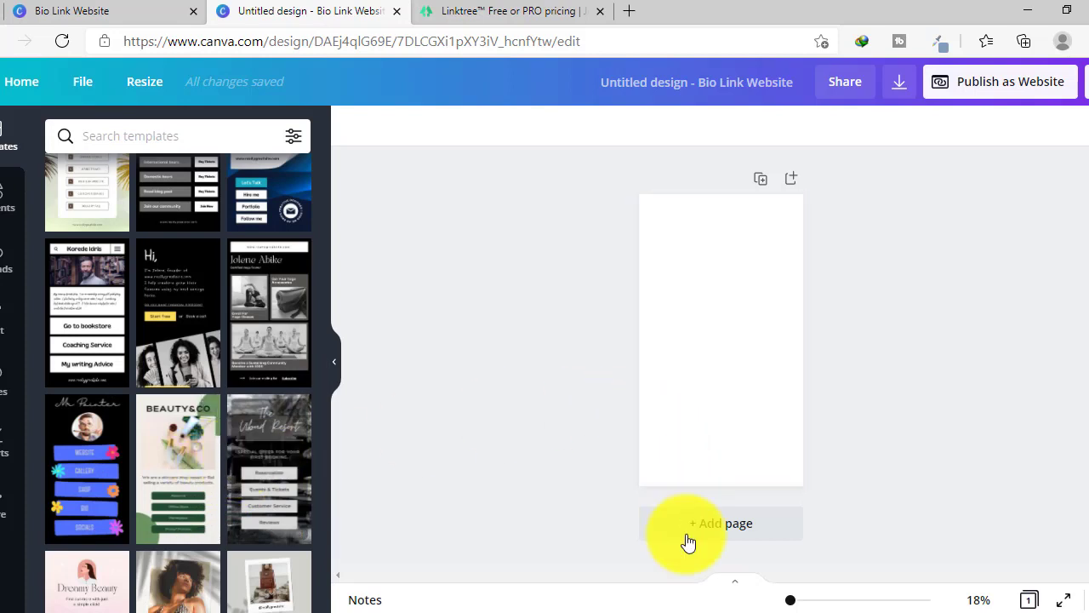
{"action": "left_click_drag", "start_coordinate": [791, 604], "coordinate": [800, 605]}
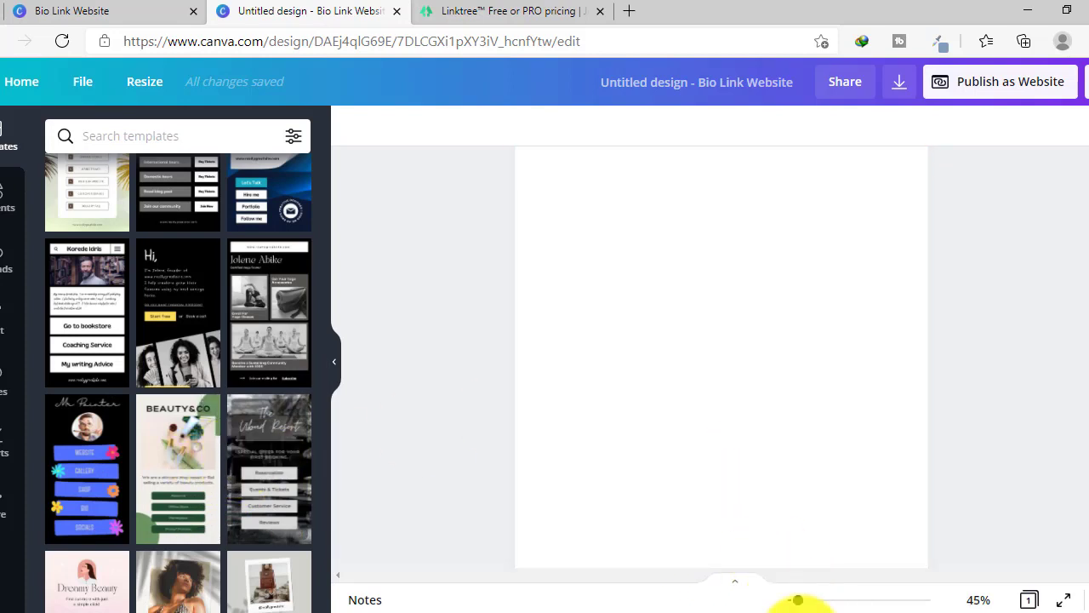
{"action": "left_click_drag", "start_coordinate": [799, 601], "coordinate": [795, 601]}
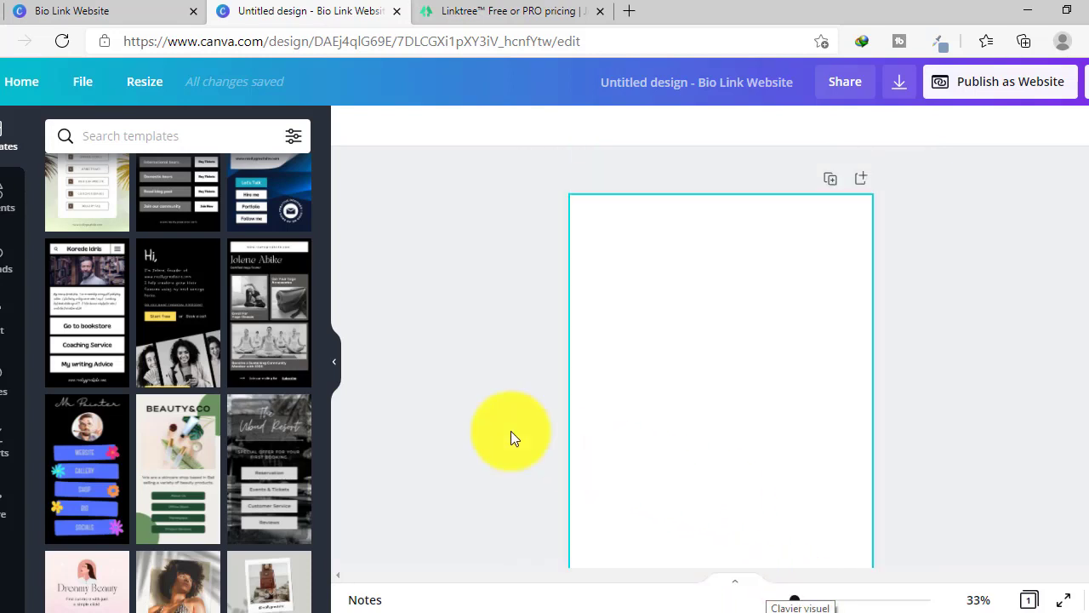
{"action": "left_click", "coordinate": [3, 197]}
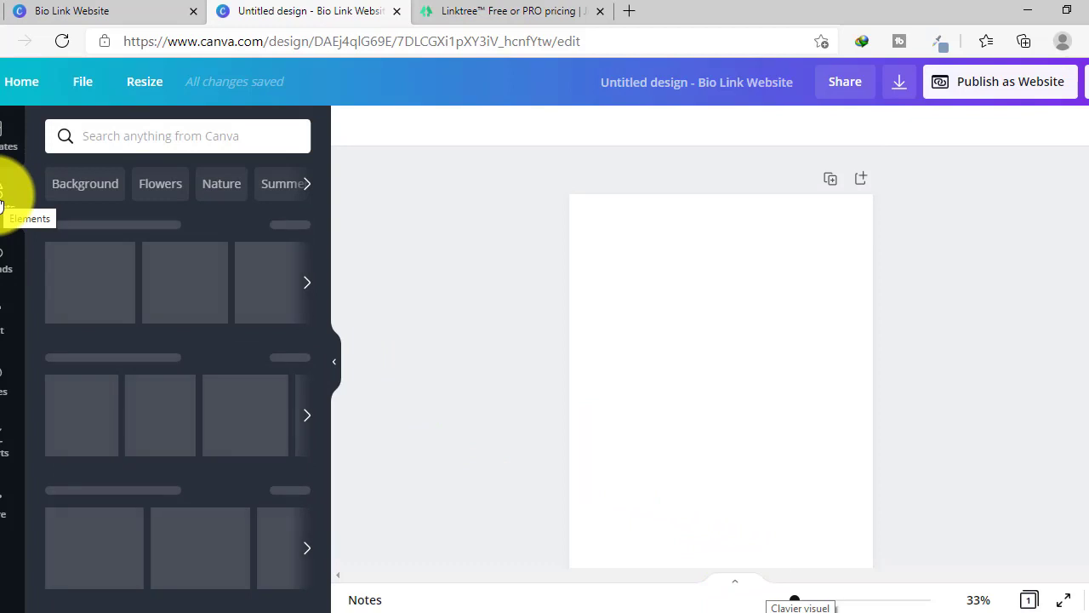
- Place a circle frame from Frames, resize it to 556×556, and centre it near the top
{"action": "scroll", "coordinate": [177, 316], "scroll_direction": "down", "scroll_amount": 7}
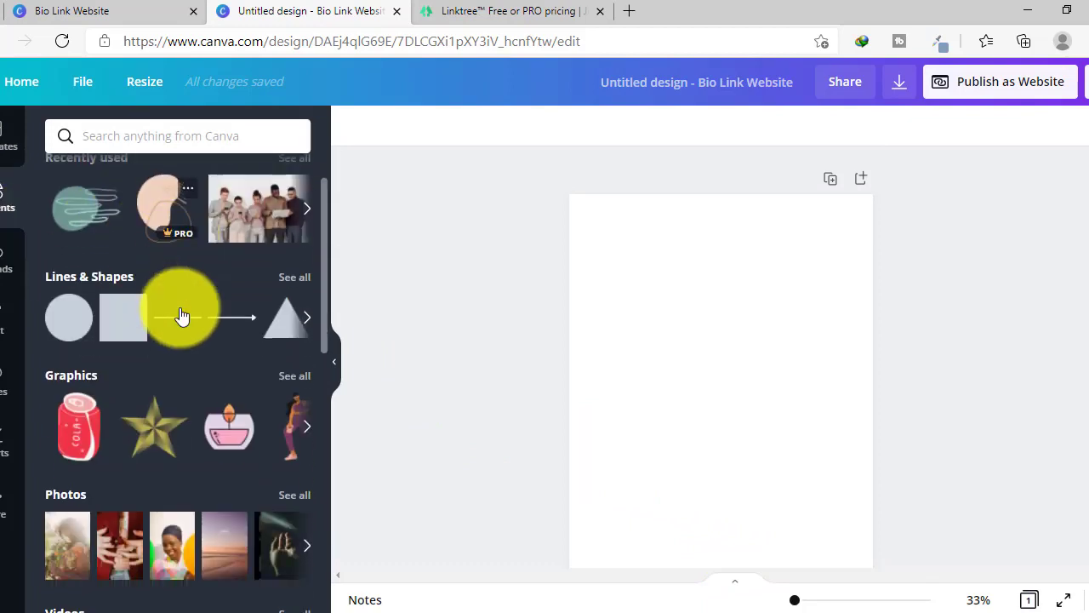
{"action": "scroll", "coordinate": [180, 316], "scroll_direction": "down", "scroll_amount": 3}
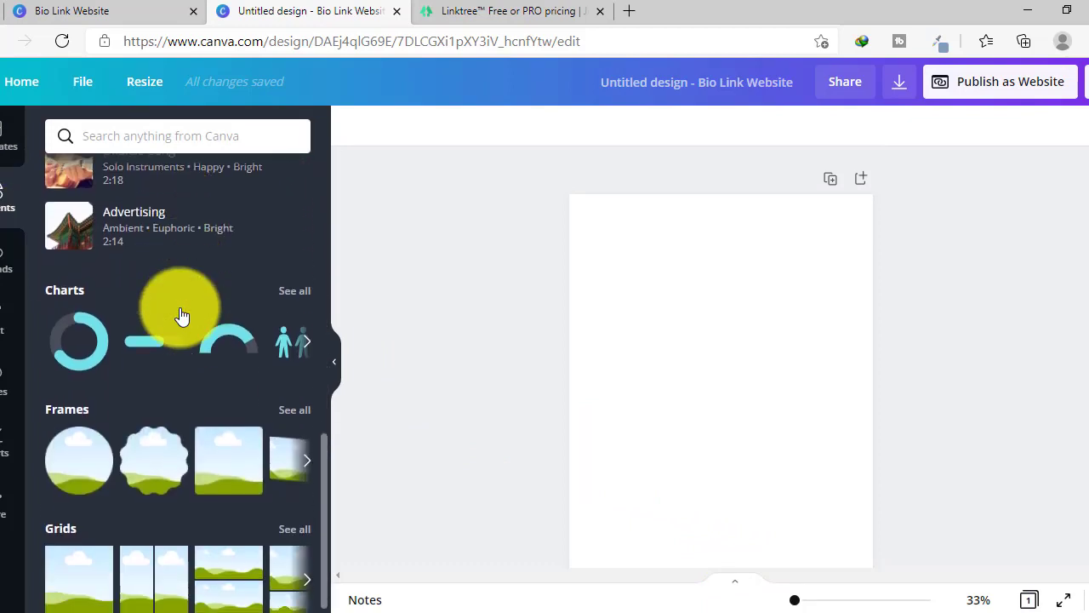
{"action": "left_click", "coordinate": [61, 393]}
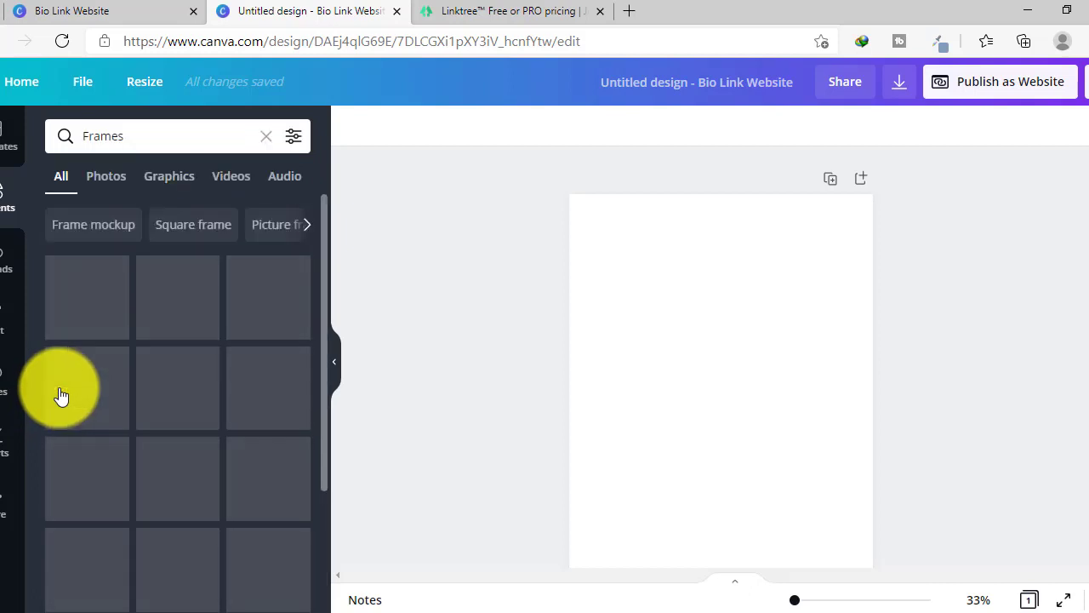
{"action": "left_click_drag", "start_coordinate": [91, 311], "coordinate": [685, 275]}
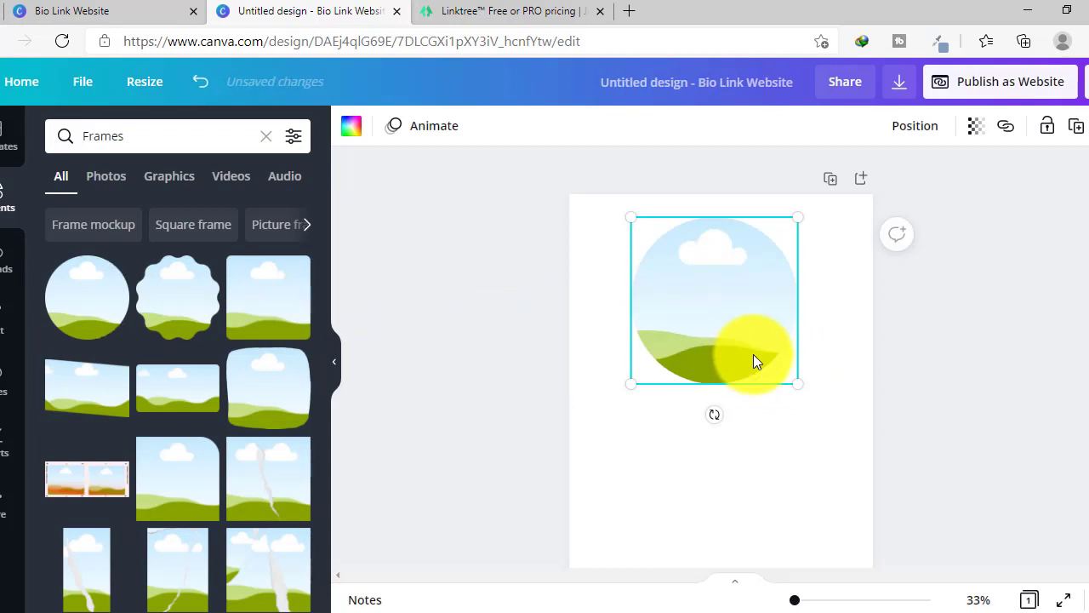
{"action": "left_click_drag", "start_coordinate": [791, 380], "coordinate": [784, 371]}
{"action": "left_click_drag", "start_coordinate": [732, 318], "coordinate": [736, 325]}
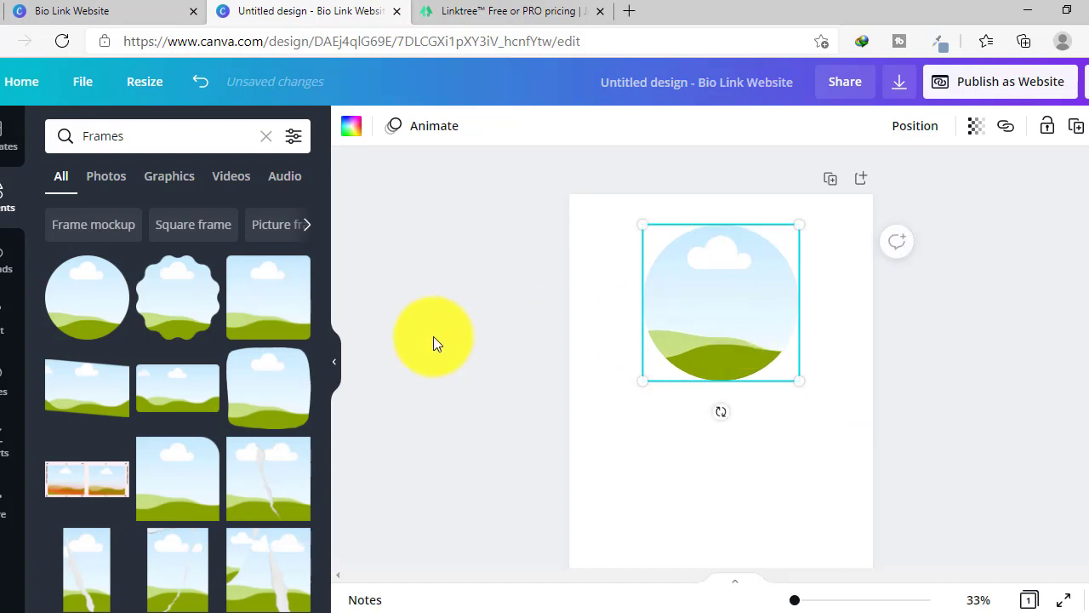
{"action": "scroll", "coordinate": [119, 391], "scroll_direction": "down", "scroll_amount": 2}
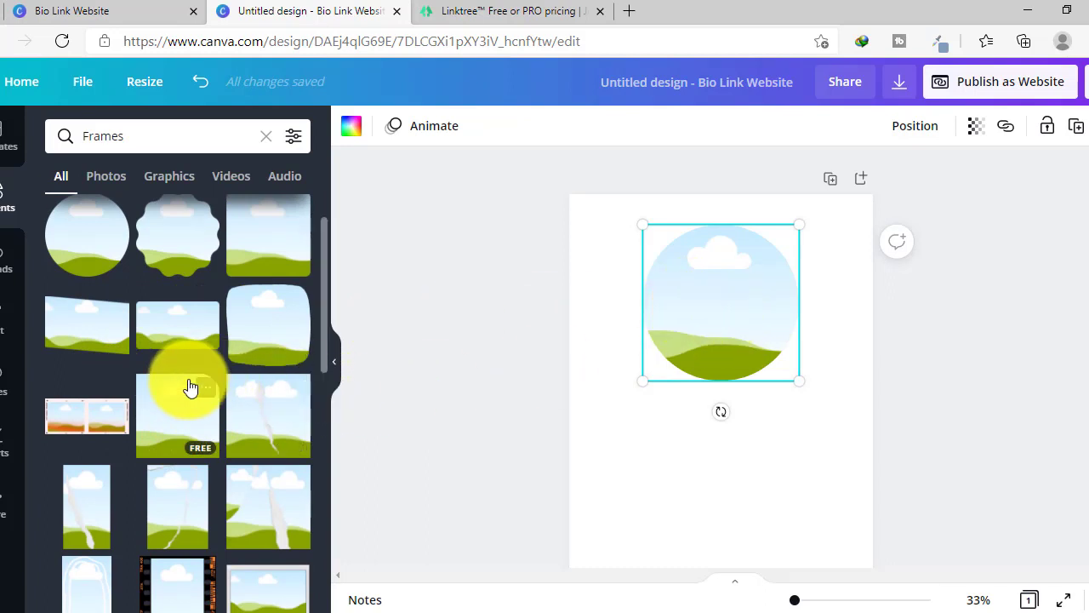
{"action": "scroll", "coordinate": [189, 384], "scroll_direction": "up", "scroll_amount": 2}
{"action": "scroll", "coordinate": [808, 438], "scroll_direction": "down", "scroll_amount": 3}
{"action": "scroll", "coordinate": [819, 438], "scroll_direction": "up", "scroll_amount": 2}
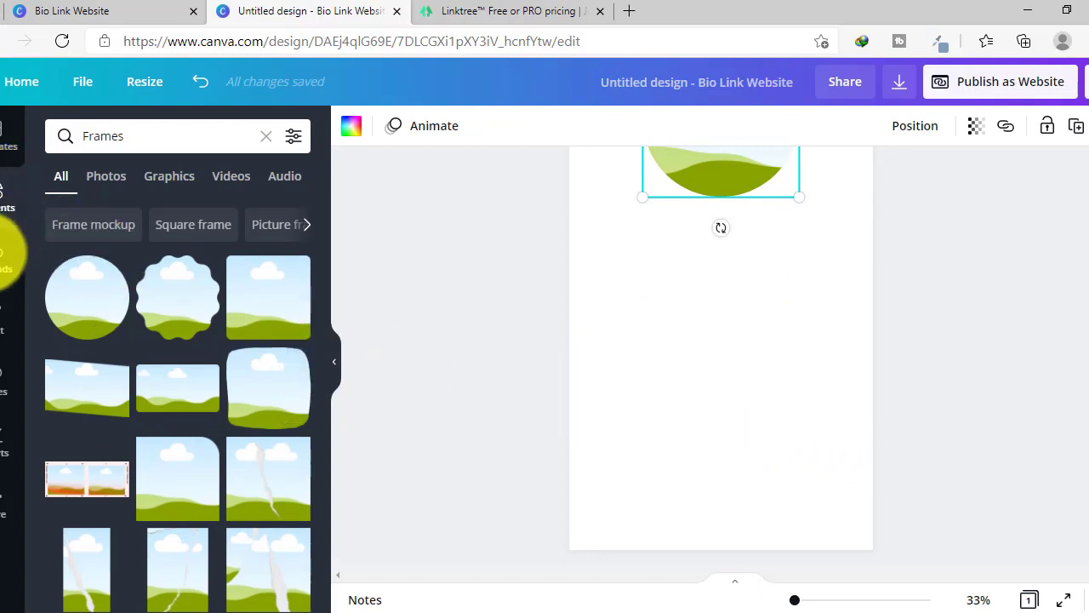
- Add a square from Lines & Shapes and stretch it into a wide rectangle below the circle
{"action": "left_click", "coordinate": [262, 139]}
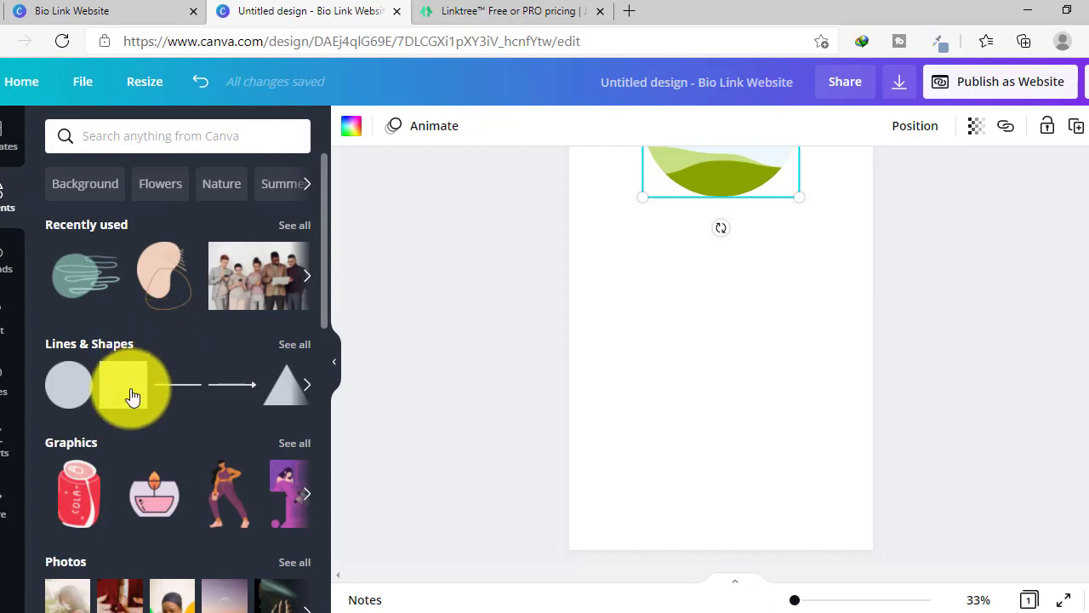
{"action": "left_click", "coordinate": [102, 352]}
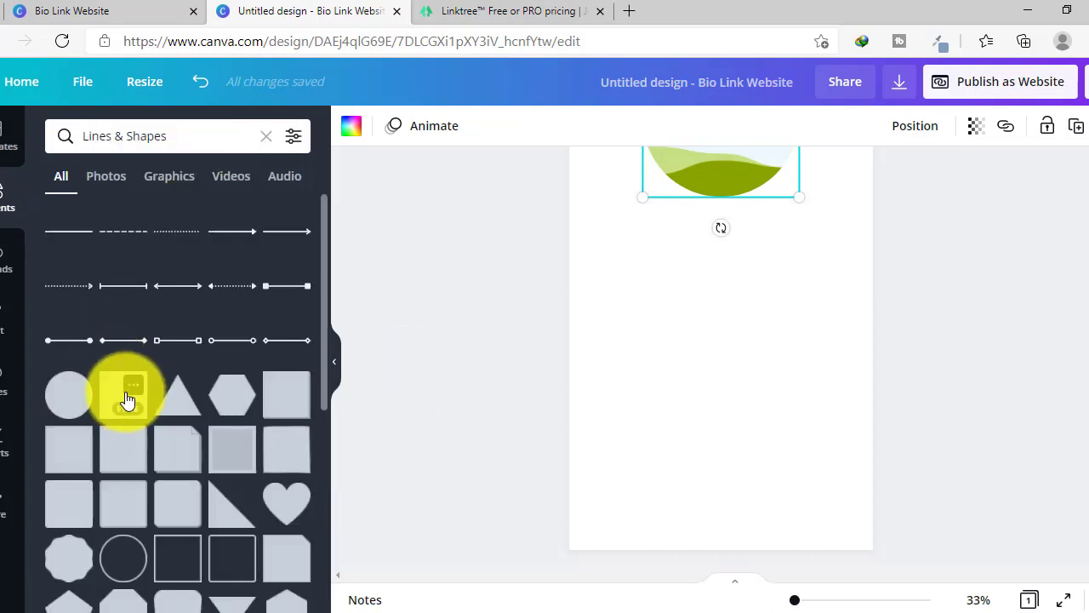
{"action": "left_click", "coordinate": [118, 405]}
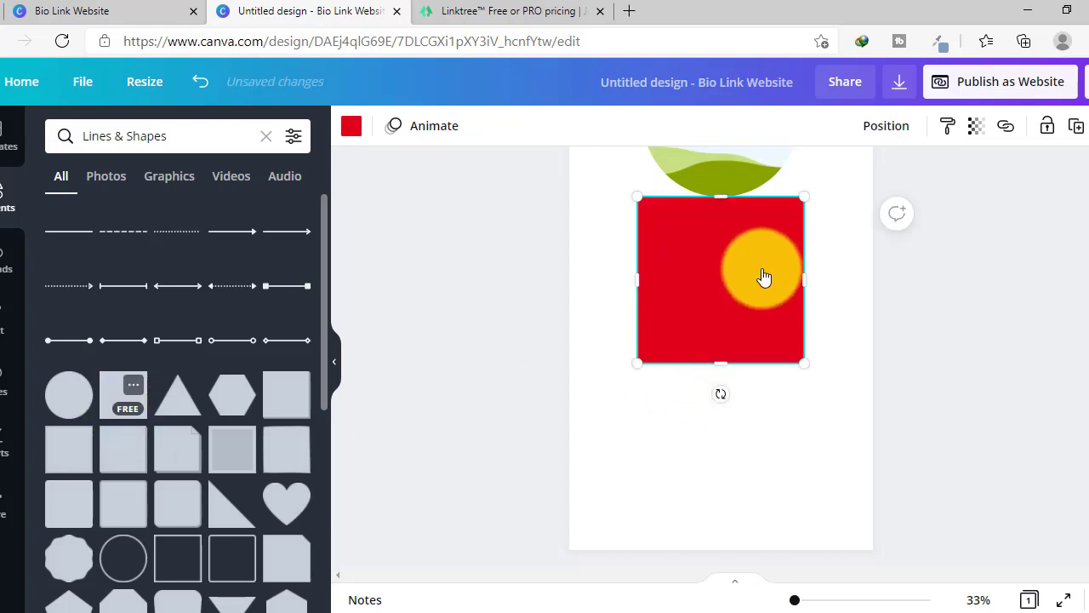
{"action": "left_click_drag", "start_coordinate": [719, 243], "coordinate": [720, 310]}
{"action": "left_click_drag", "start_coordinate": [635, 337], "coordinate": [609, 336]}
{"action": "left_click_drag", "start_coordinate": [807, 336], "coordinate": [822, 336]}
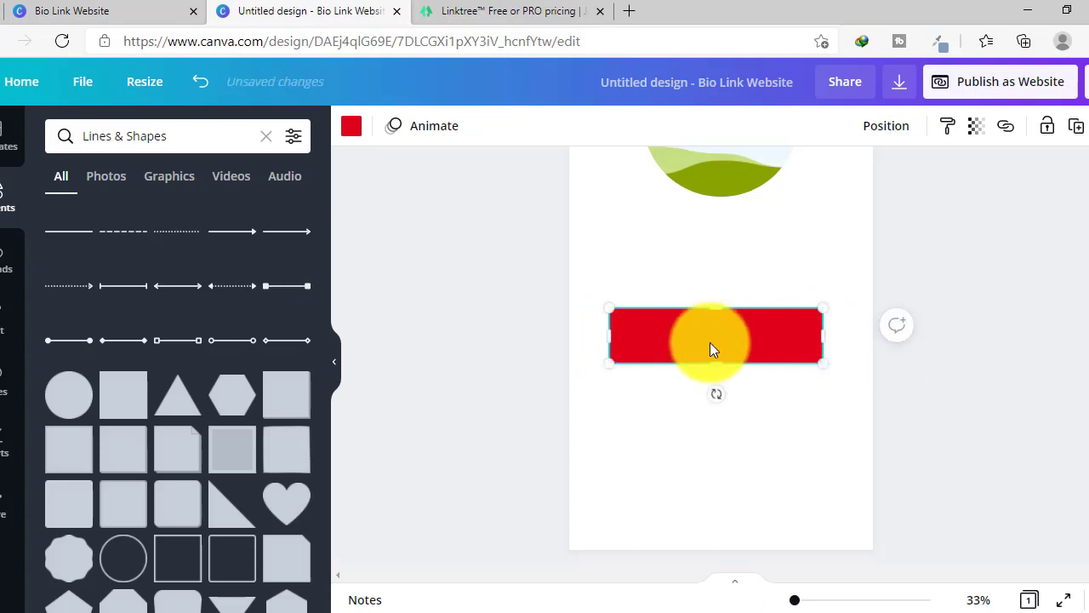
{"action": "left_click_drag", "start_coordinate": [710, 334], "coordinate": [712, 290]}
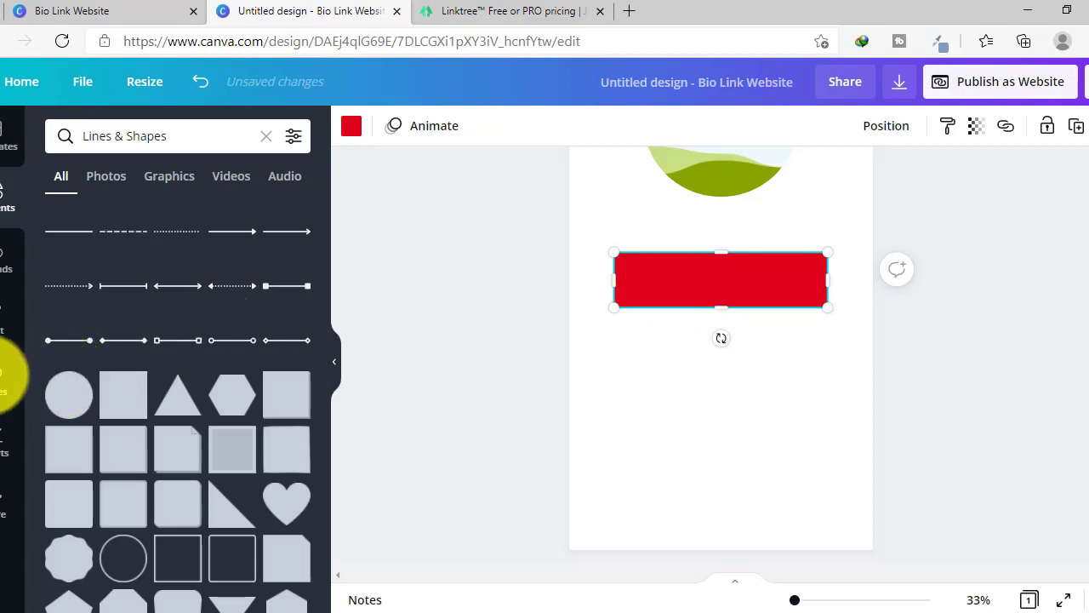
{"action": "left_click", "coordinate": [4, 376]}
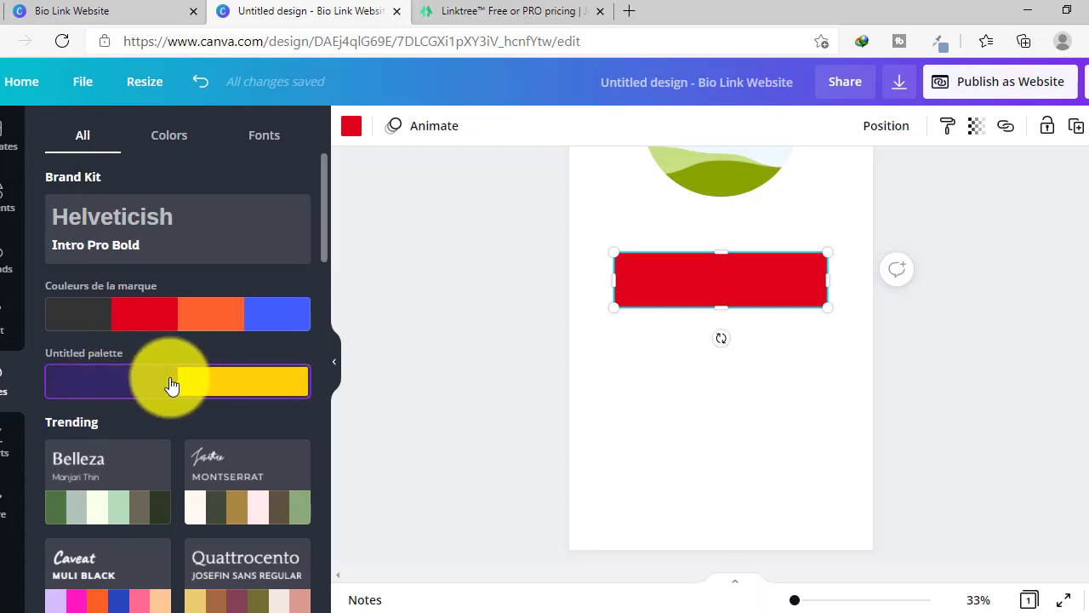
- Apply the purple-and-yellow Untitled palette and position the yellow Mon Site button
{"action": "left_click", "coordinate": [171, 386]}
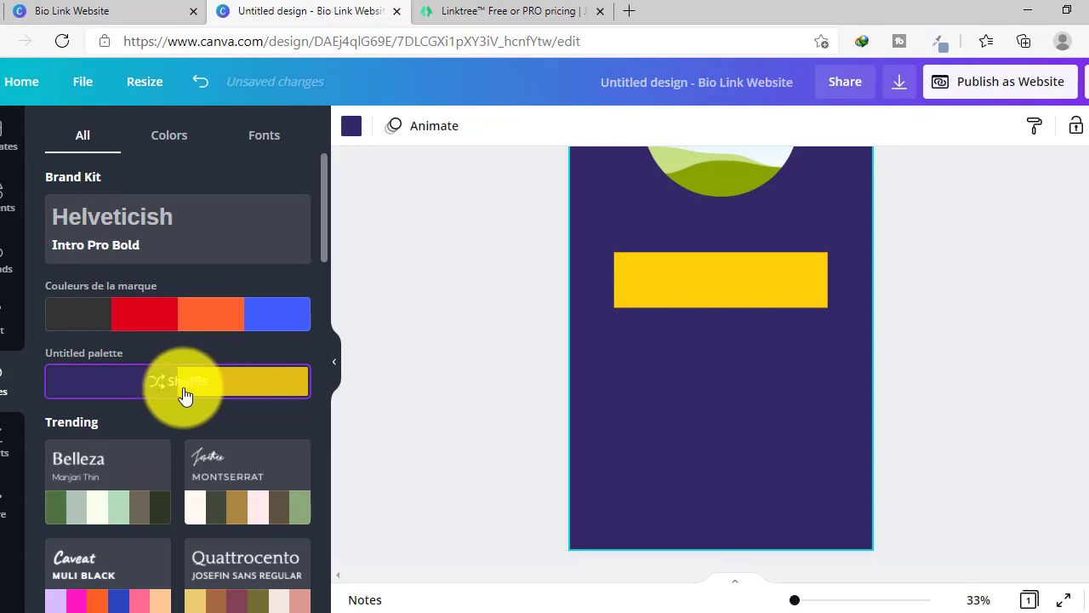
{"action": "scroll", "coordinate": [791, 437], "scroll_direction": "up", "scroll_amount": 4}
{"action": "scroll", "coordinate": [810, 408], "scroll_direction": "down", "scroll_amount": 3}
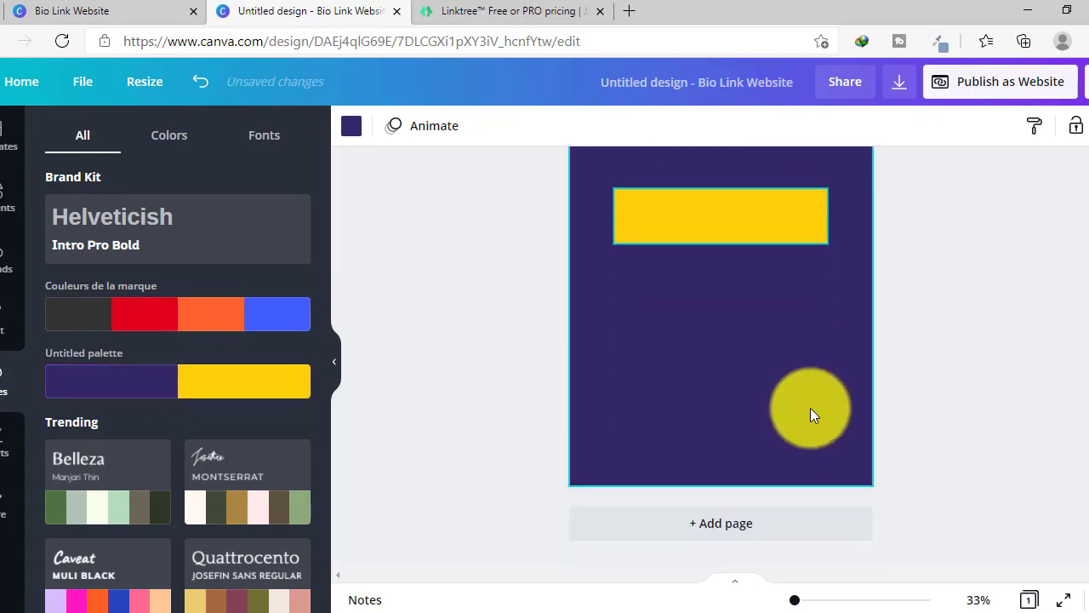
{"action": "left_click", "coordinate": [726, 228]}
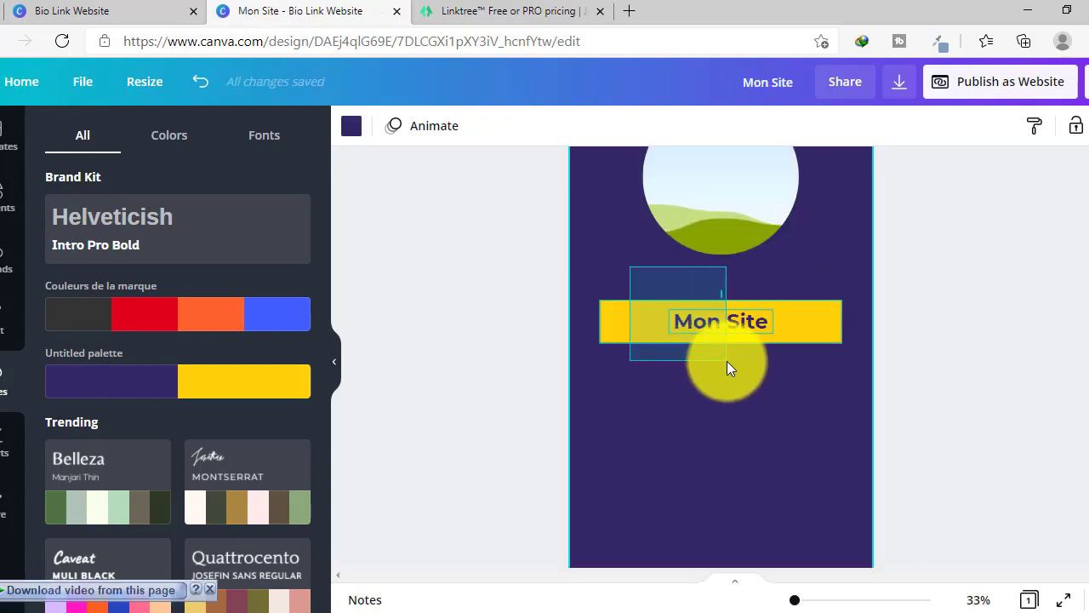
{"action": "left_click", "coordinate": [727, 361]}
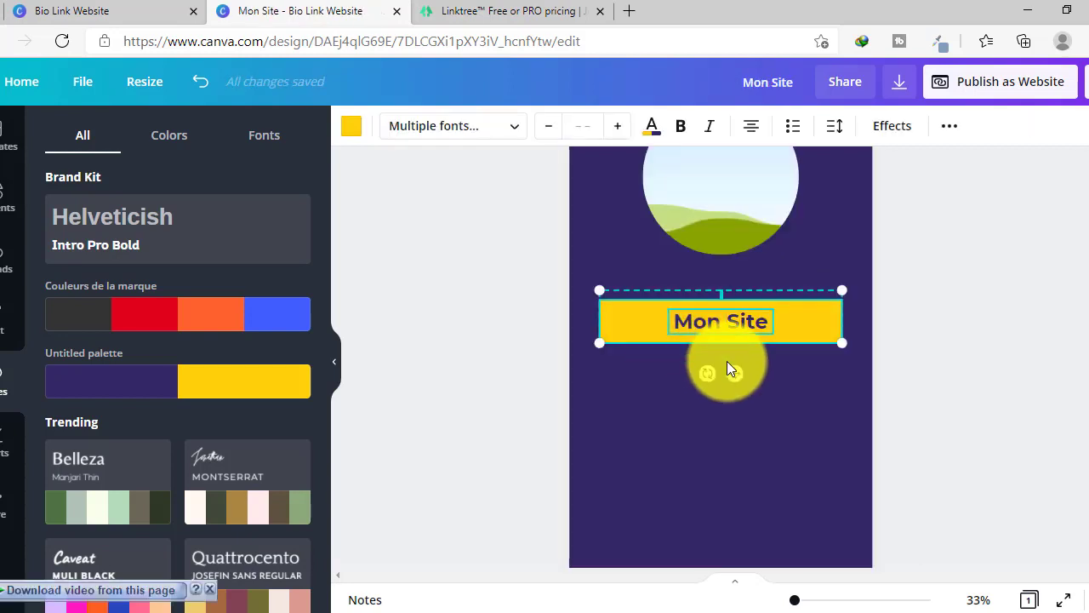
{"action": "left_click_drag", "start_coordinate": [727, 361], "coordinate": [717, 387]}
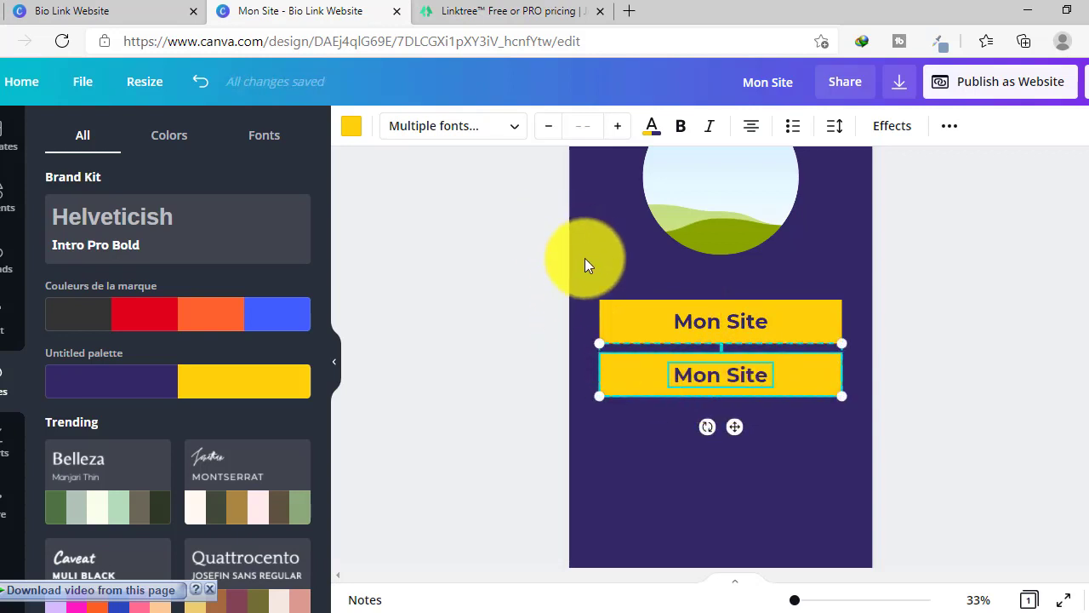
- Duplicate the pair of Mon Site bars below to make four stacked buttons
{"action": "left_click_drag", "start_coordinate": [585, 276], "coordinate": [727, 414]}
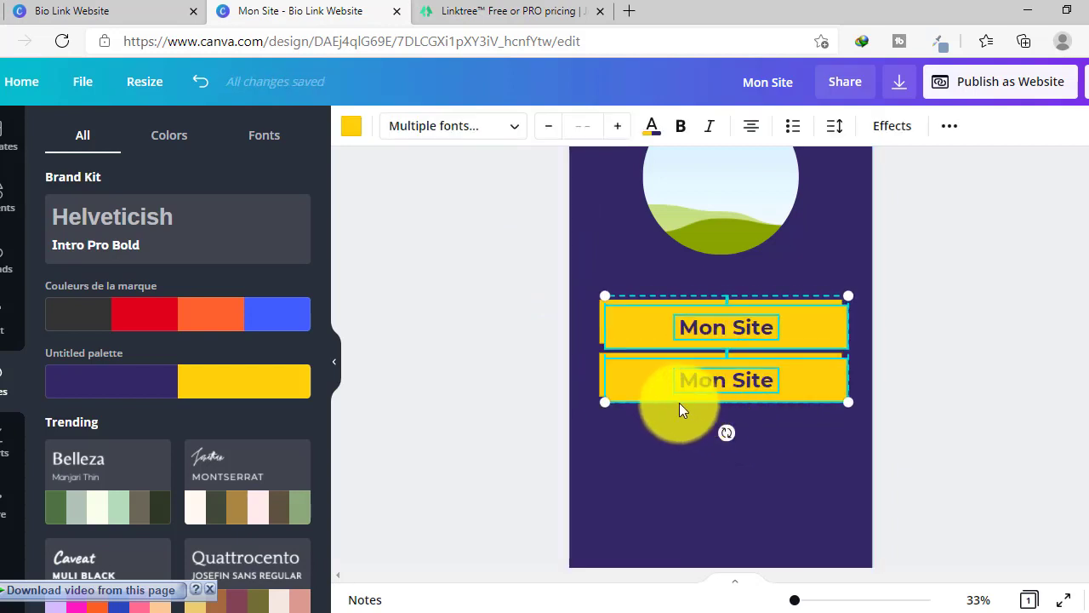
{"action": "left_click_drag", "start_coordinate": [647, 395], "coordinate": [642, 491]}
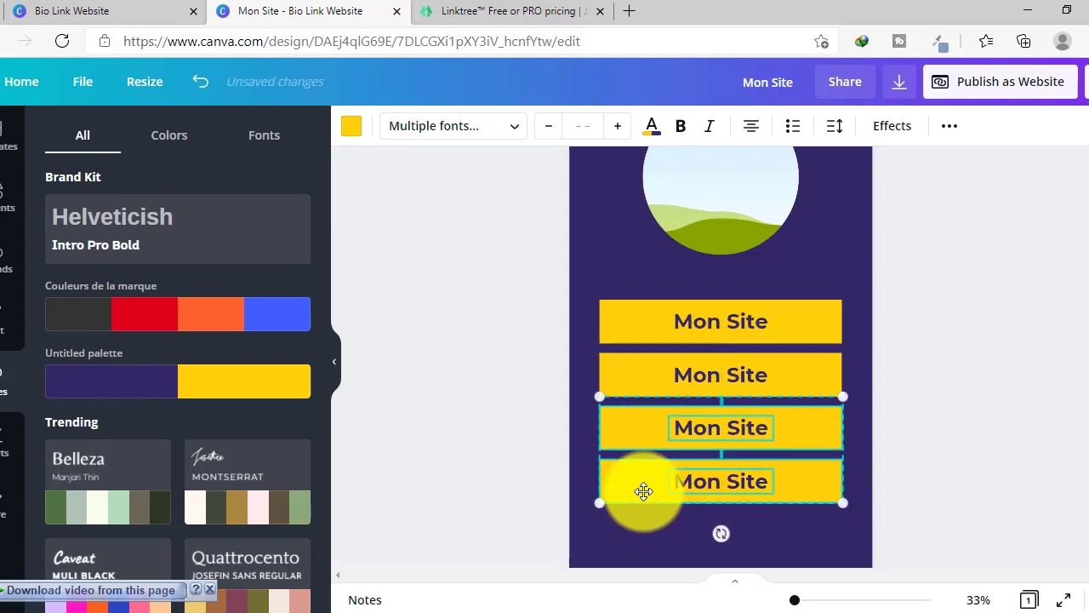
{"action": "scroll", "coordinate": [656, 503], "scroll_direction": "down", "scroll_amount": 1}
{"action": "scroll", "coordinate": [666, 470], "scroll_direction": "up", "scroll_amount": 1}
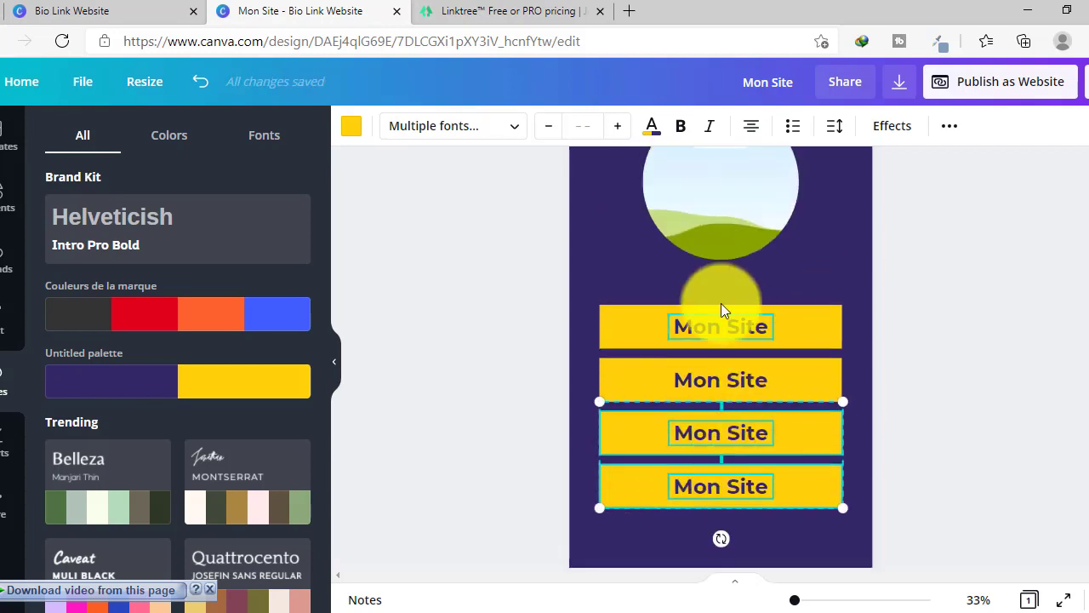
{"action": "left_click", "coordinate": [634, 278]}
- Move the four buttons lower and relabel the second one 'Mon Insta'
{"action": "left_click_drag", "start_coordinate": [634, 277], "coordinate": [793, 532]}
{"action": "left_click_drag", "start_coordinate": [644, 399], "coordinate": [640, 430]}
{"action": "left_click", "coordinate": [682, 251]}
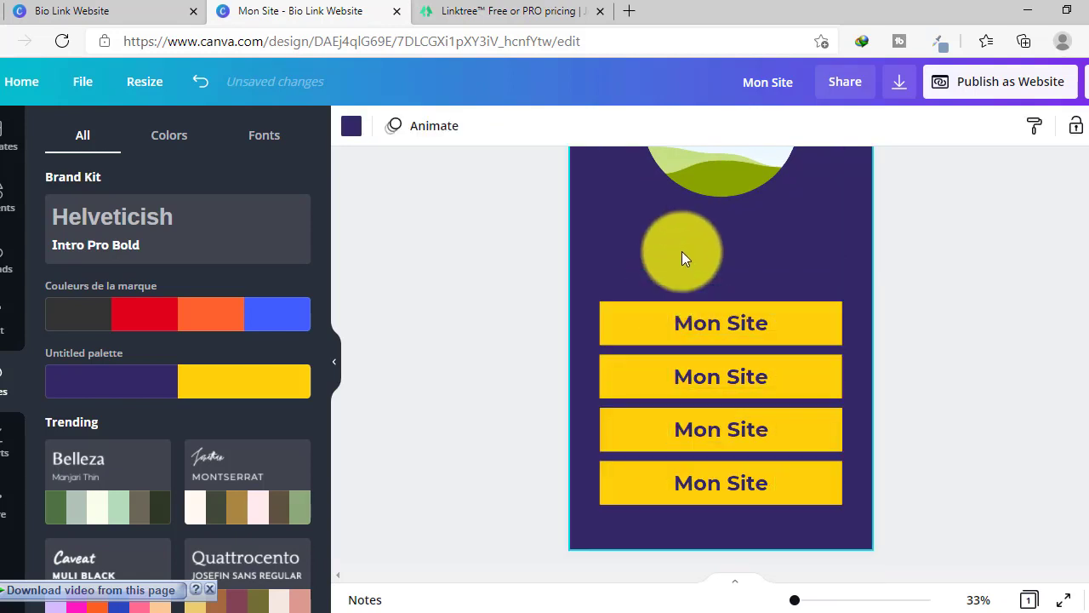
{"action": "left_click", "coordinate": [710, 384]}
{"action": "double_click", "coordinate": [710, 383]}
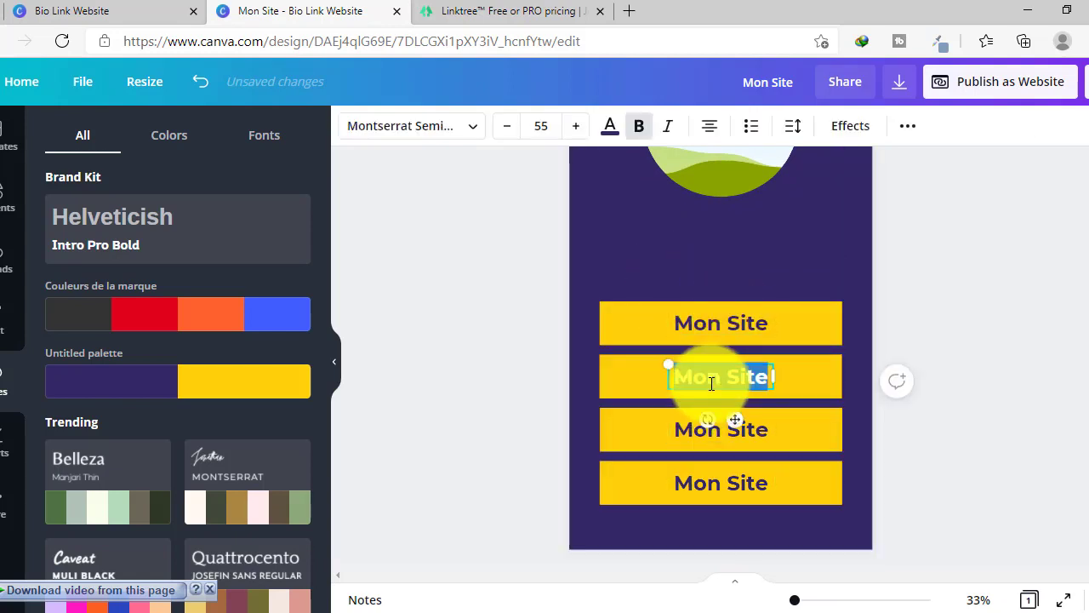
{"action": "left_click_drag", "start_coordinate": [732, 377], "coordinate": [754, 377]}
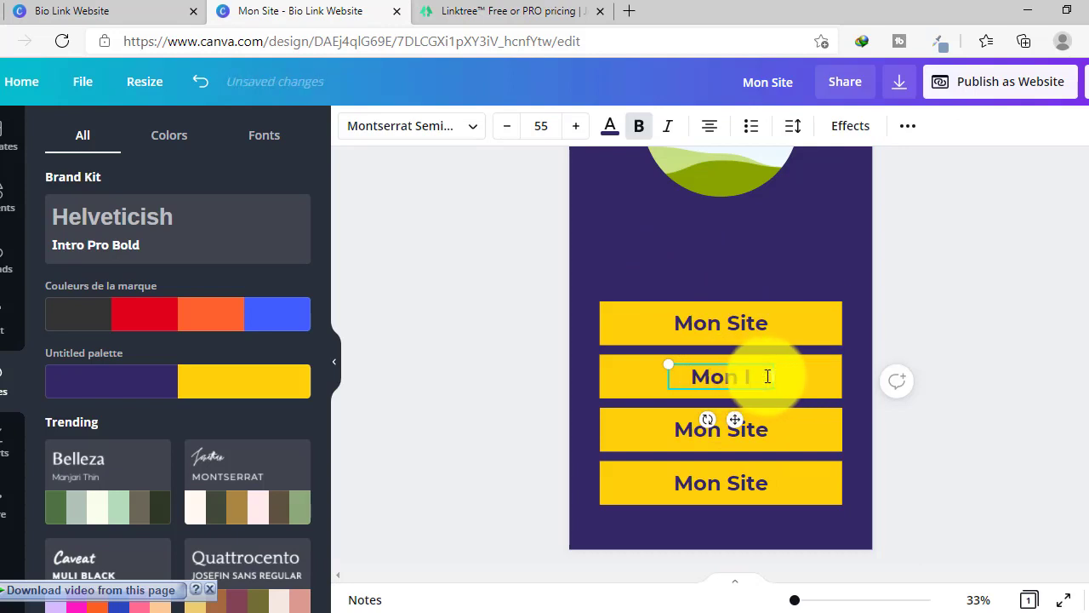
{"action": "type", "text": "Insta"}
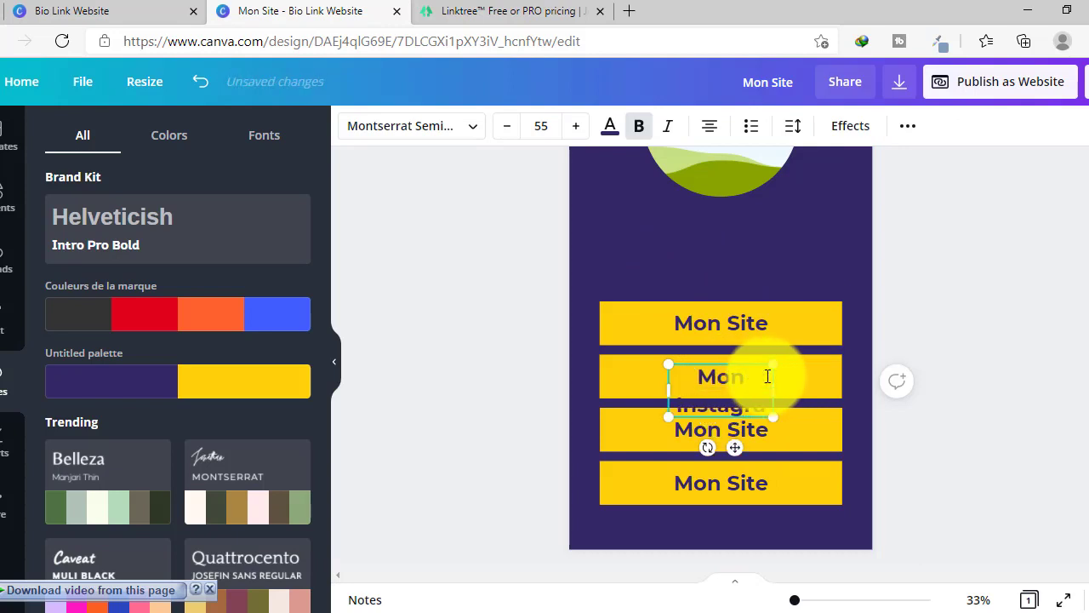
{"action": "key", "text": "BackSpace"}
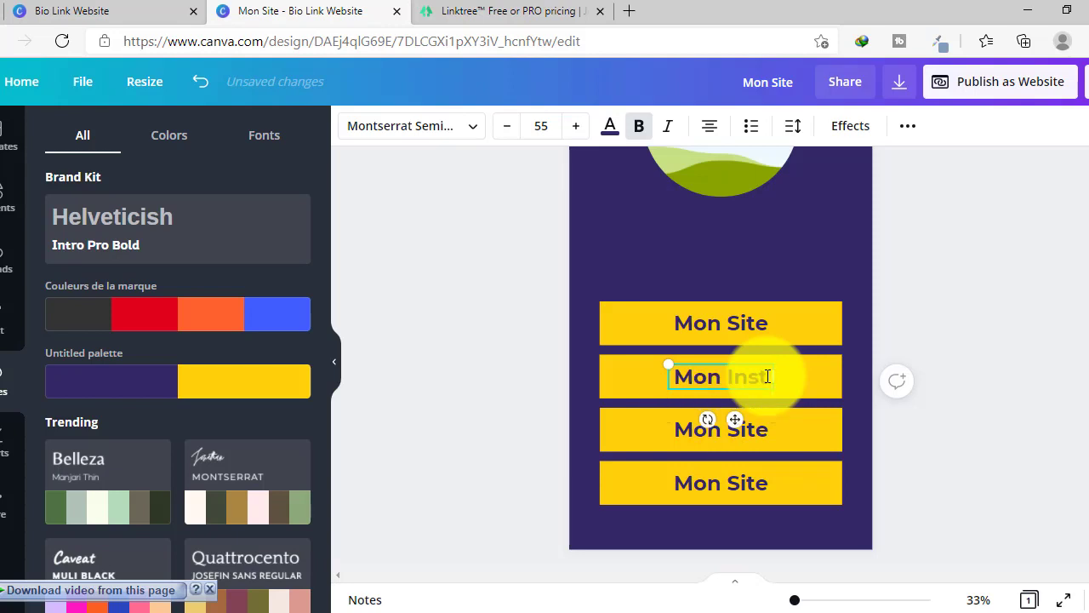
{"action": "type", "text": "a"}
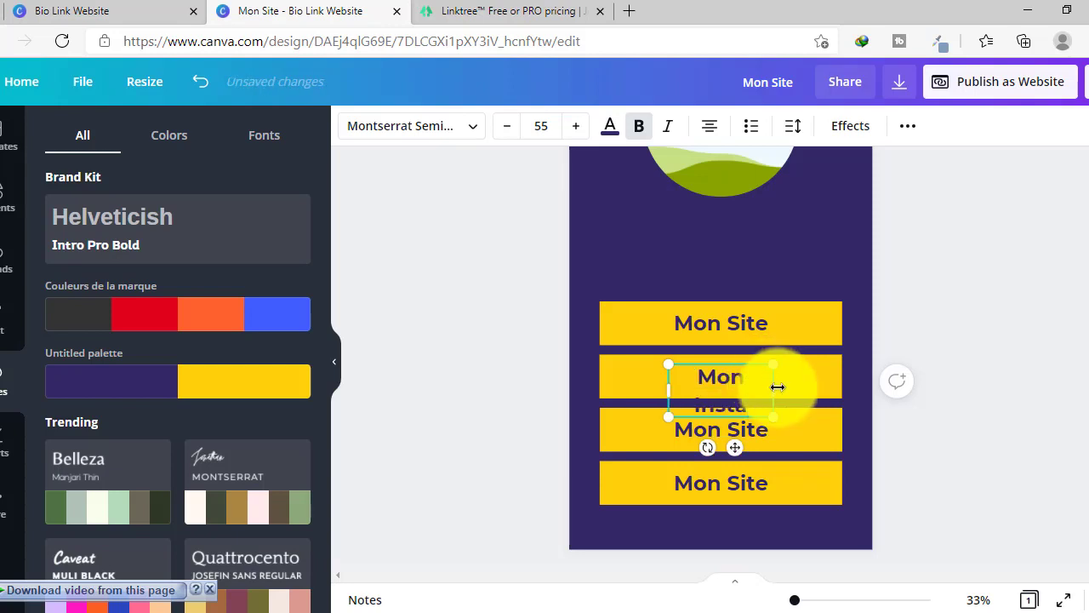
{"action": "left_click_drag", "start_coordinate": [773, 383], "coordinate": [786, 384]}
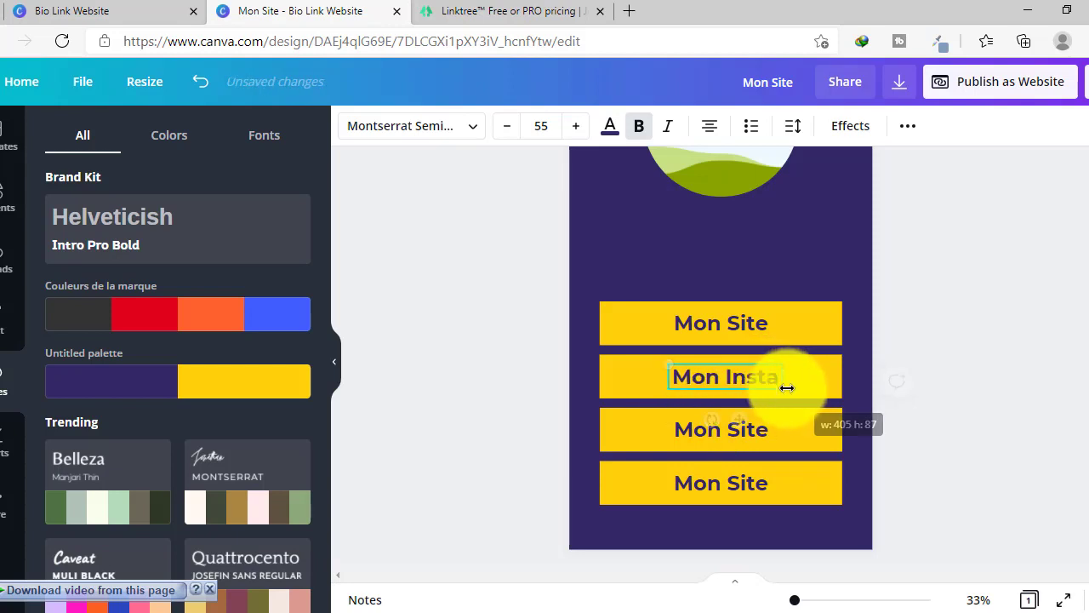
- Change the third button's label to 'Mon Twitter' and centre it on its button
{"action": "double_click", "coordinate": [722, 433]}
{"action": "left_click", "coordinate": [727, 431]}
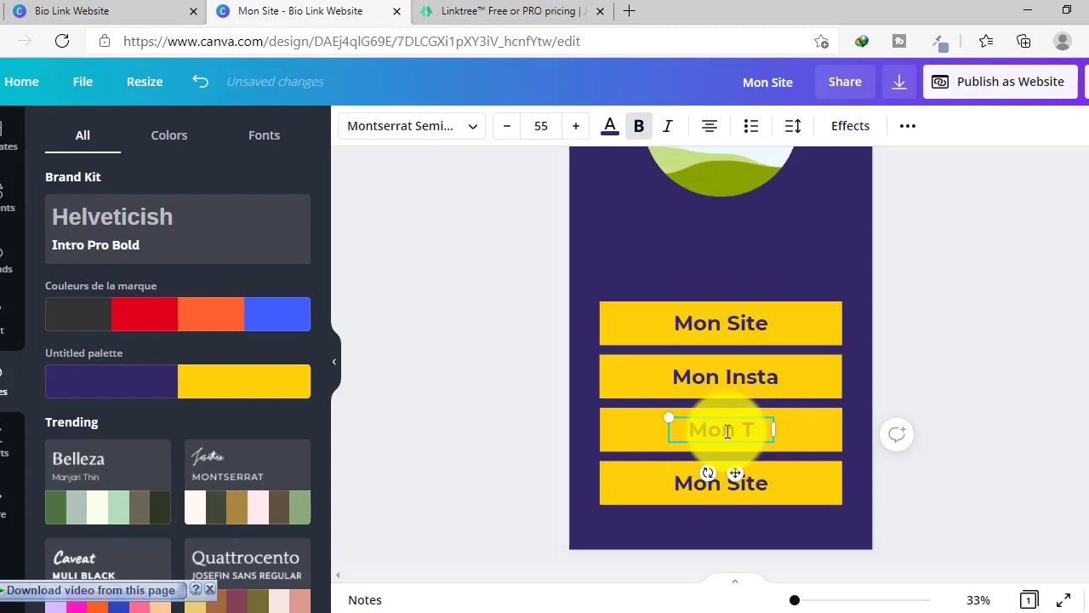
{"action": "type", "text": "Twitter"}
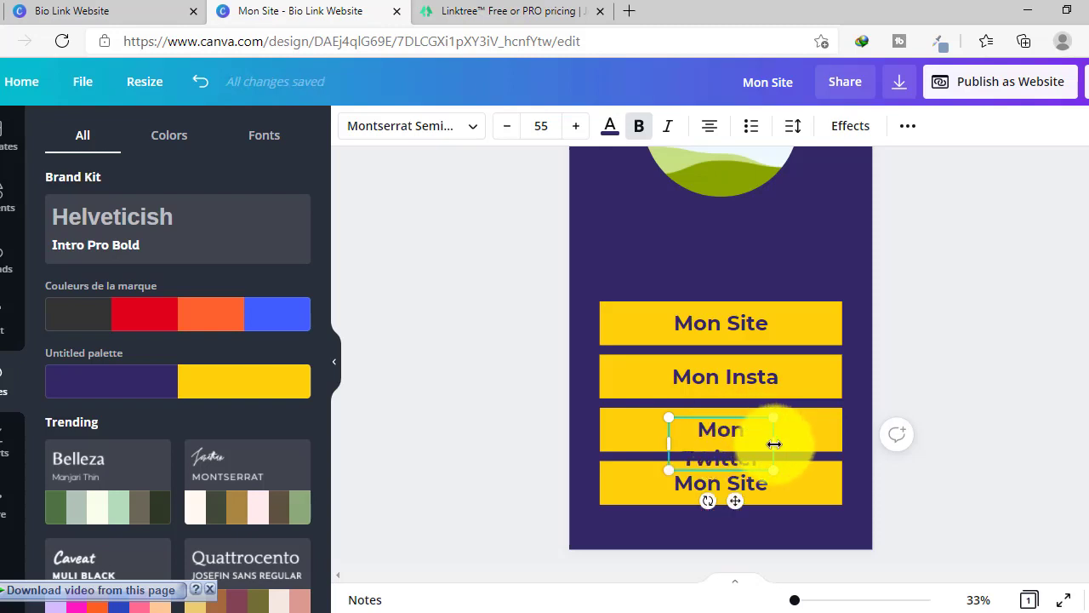
{"action": "left_click_drag", "start_coordinate": [775, 443], "coordinate": [814, 441]}
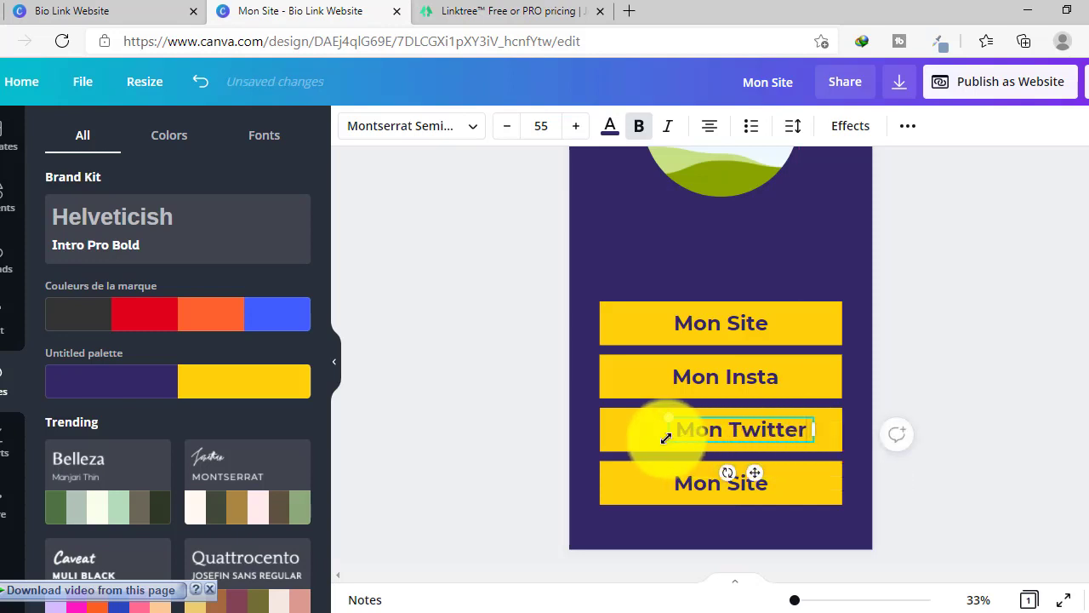
{"action": "left_click", "coordinate": [634, 437]}
{"action": "left_click_drag", "start_coordinate": [749, 434], "coordinate": [742, 433]}
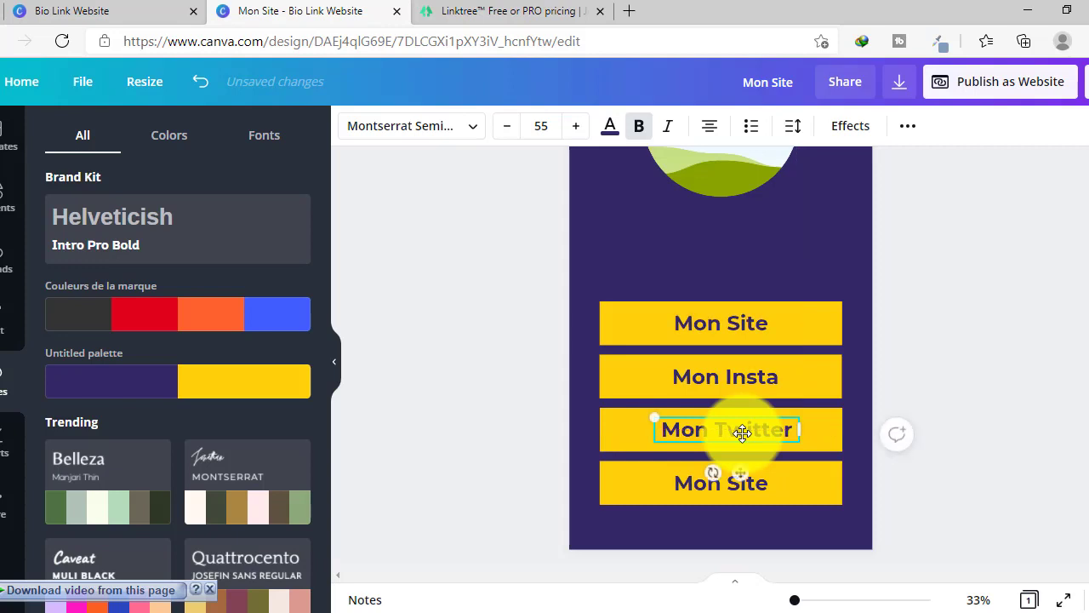
- Relabel the bottom button 'Youtube'
{"action": "left_click", "coordinate": [713, 489]}
{"action": "left_click", "coordinate": [713, 489]}
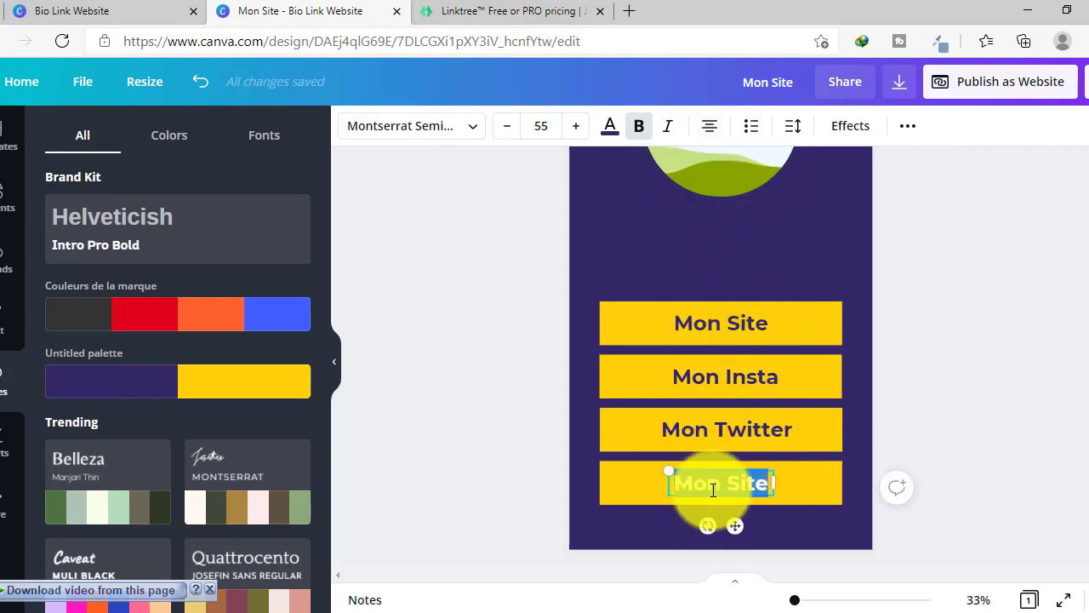
{"action": "type", "text": "You"}
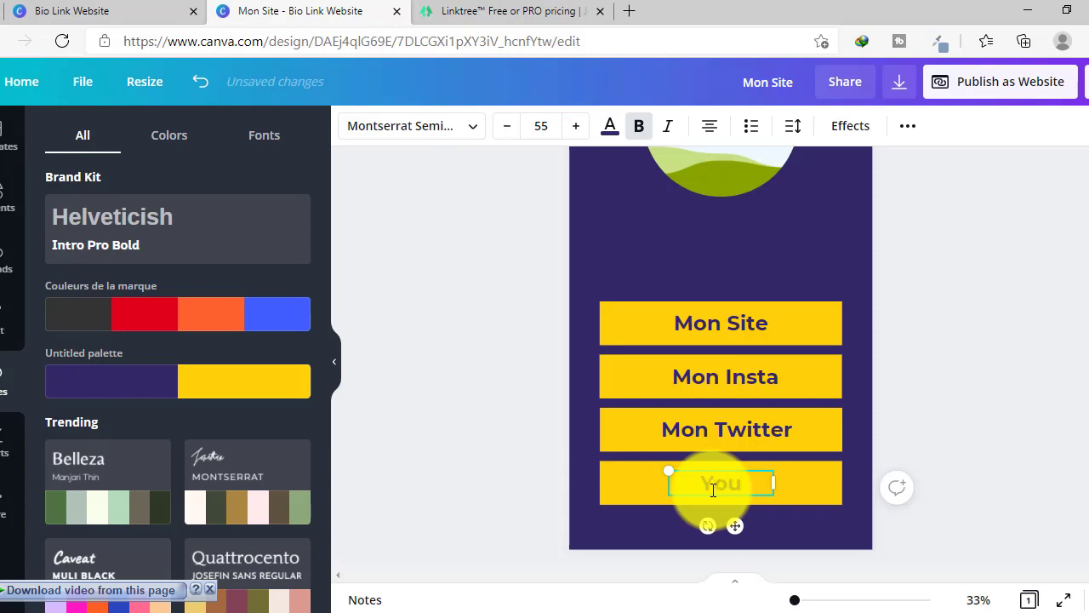
{"action": "type", "text": "tube"}
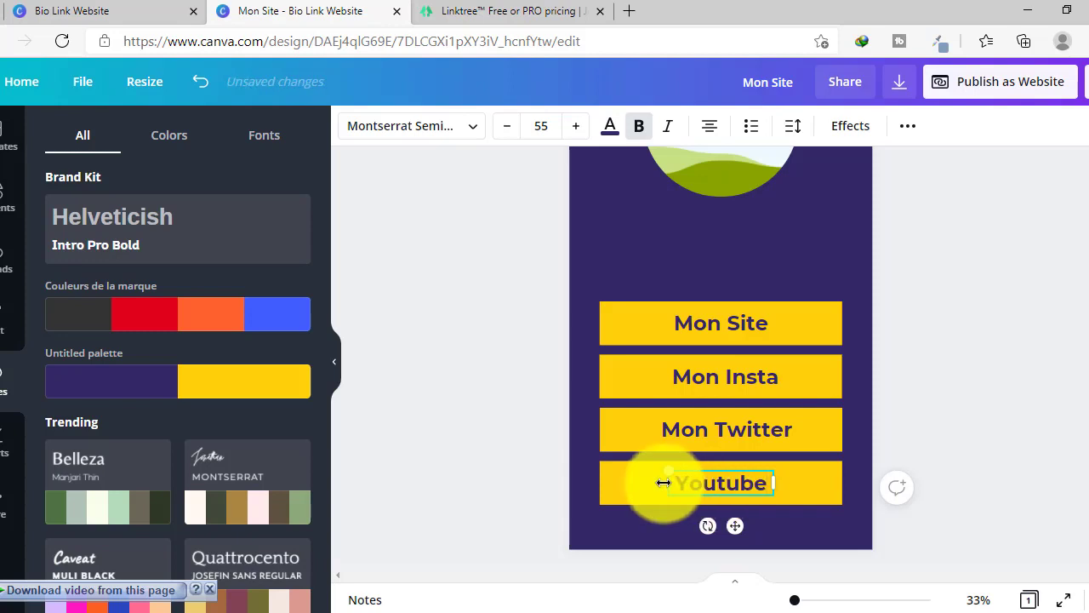
{"action": "left_click", "coordinate": [776, 236]}
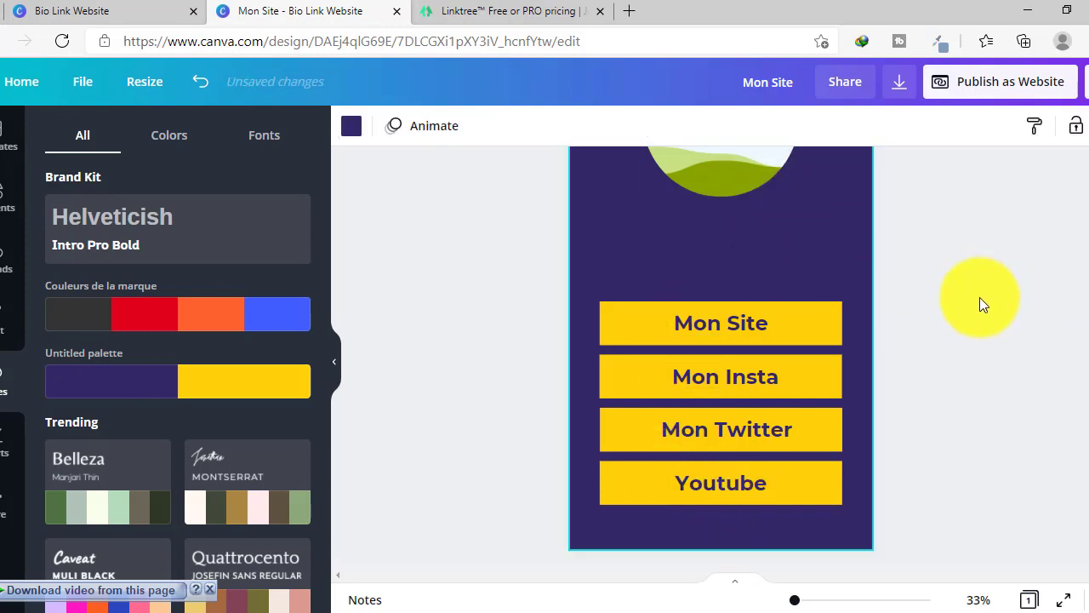
{"action": "scroll", "coordinate": [979, 297], "scroll_direction": "down", "scroll_amount": 1}
{"action": "scroll", "coordinate": [985, 304], "scroll_direction": "up", "scroll_amount": 2}
{"action": "scroll", "coordinate": [964, 304], "scroll_direction": "up", "scroll_amount": 2}
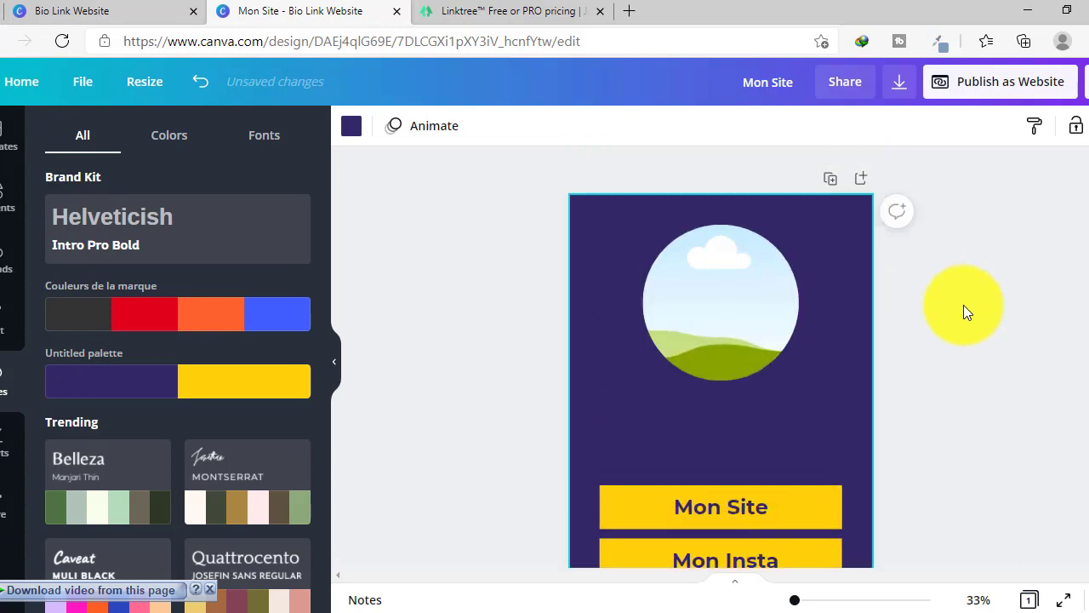
{"action": "scroll", "coordinate": [963, 305], "scroll_direction": "down", "scroll_amount": 2}
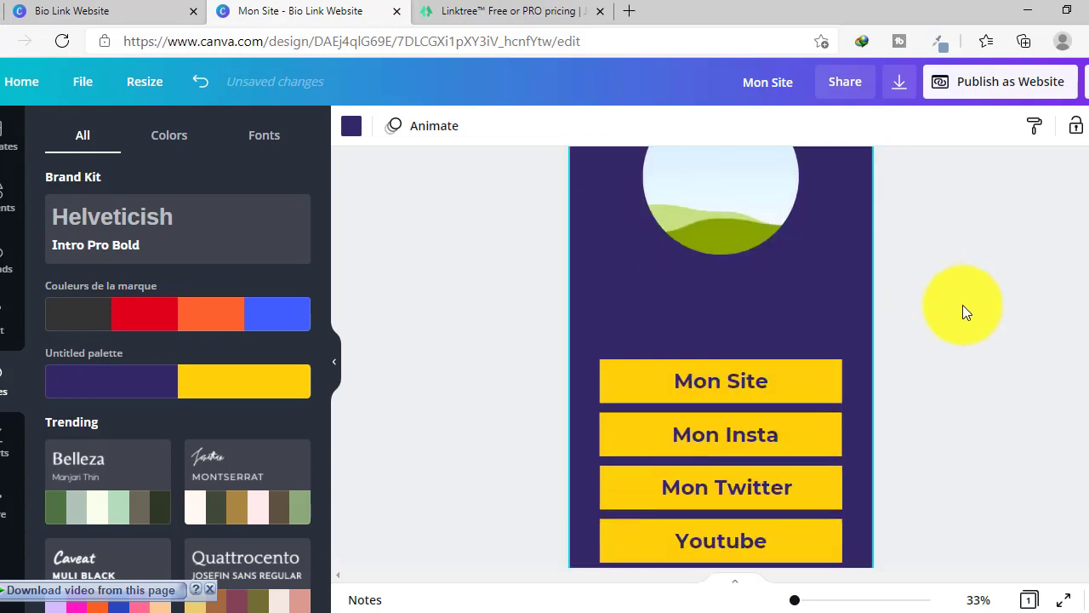
{"action": "left_click", "coordinate": [1, 330]}
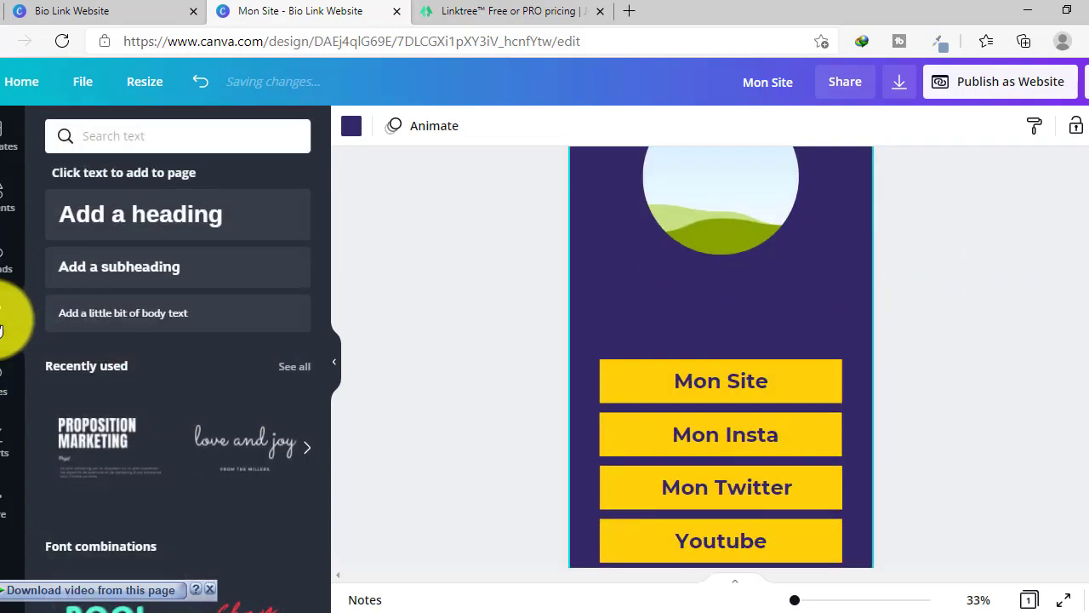
- Add a Montserrat Extra-Bold heading at size 79.5 above Mon Site with the owner's full name
{"action": "left_click", "coordinate": [145, 230]}
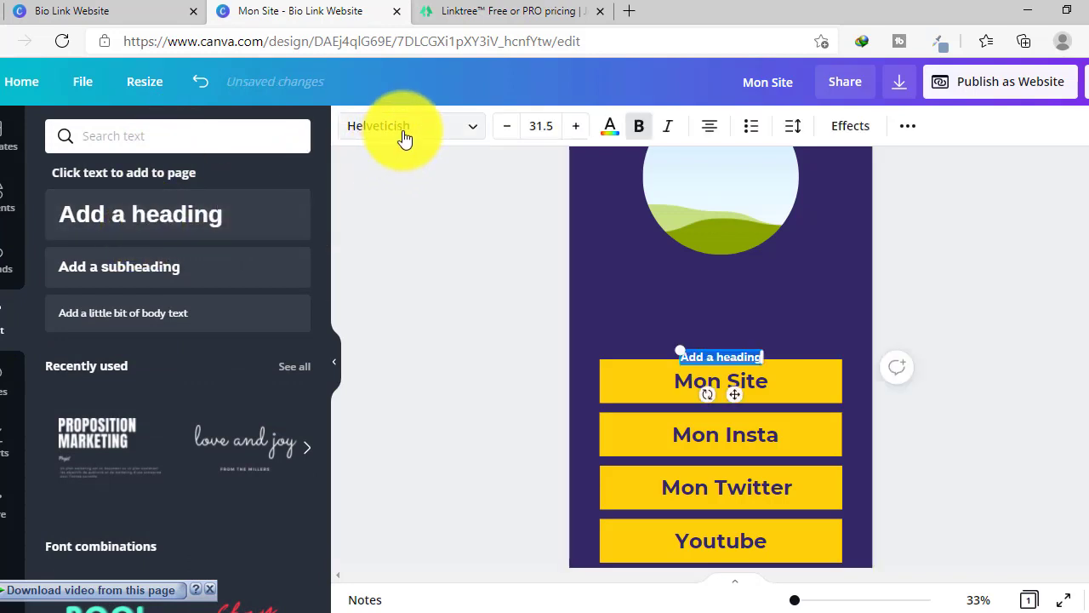
{"action": "left_click", "coordinate": [405, 134]}
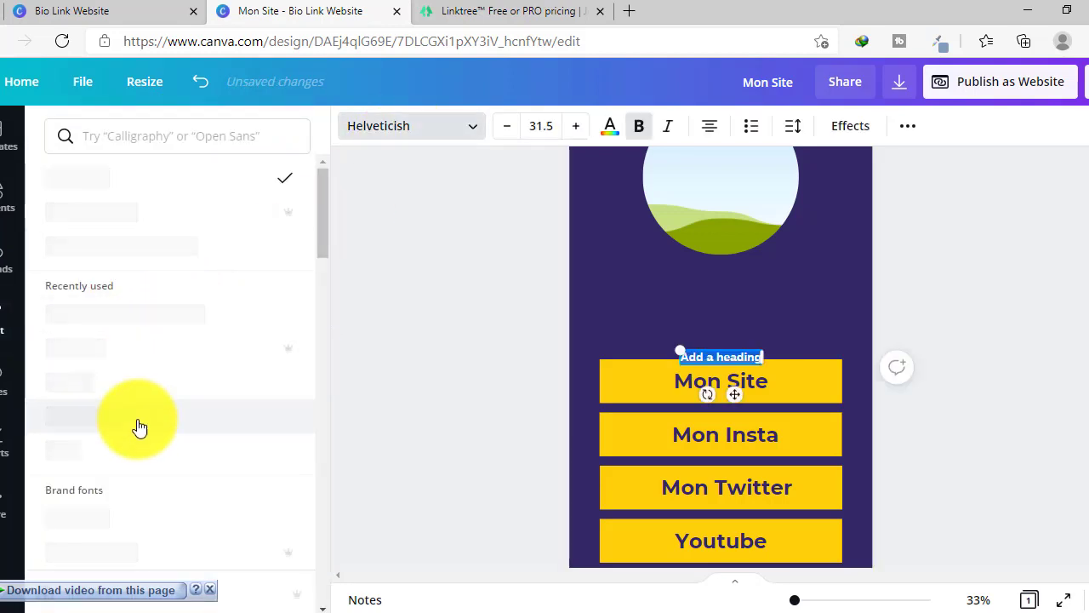
{"action": "left_click", "coordinate": [100, 323]}
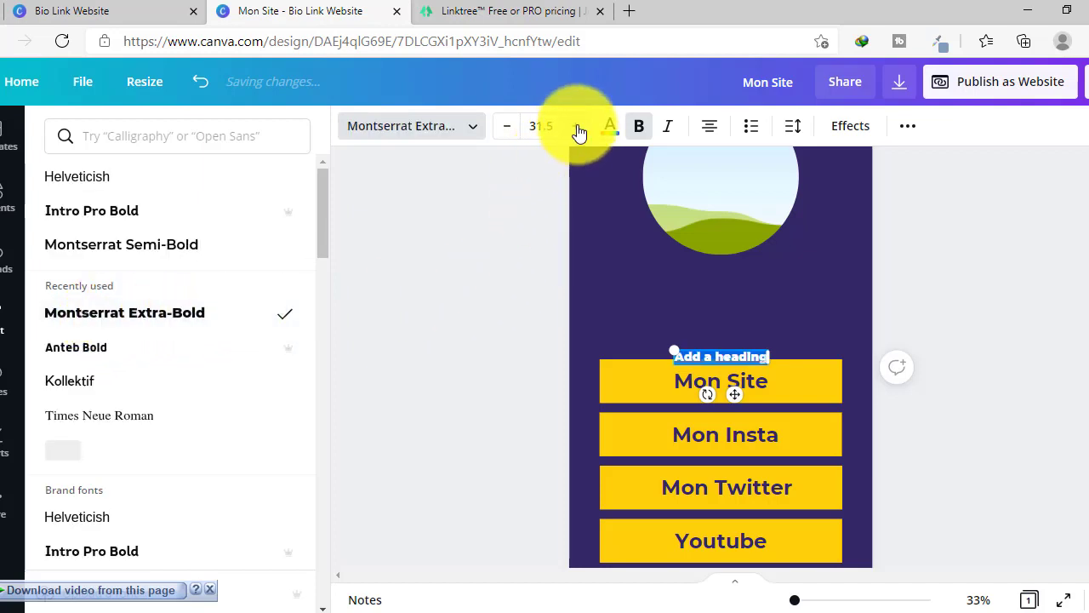
{"action": "left_click_drag", "start_coordinate": [579, 132], "coordinate": [578, 132]}
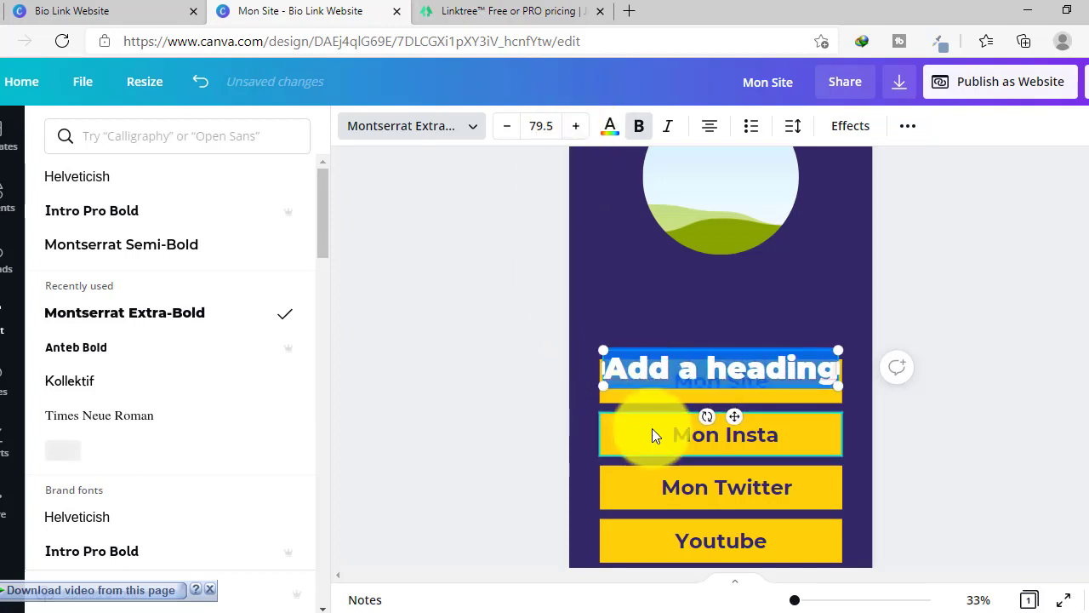
{"action": "left_click_drag", "start_coordinate": [659, 373], "coordinate": [654, 332]}
{"action": "double_click", "coordinate": [661, 310]}
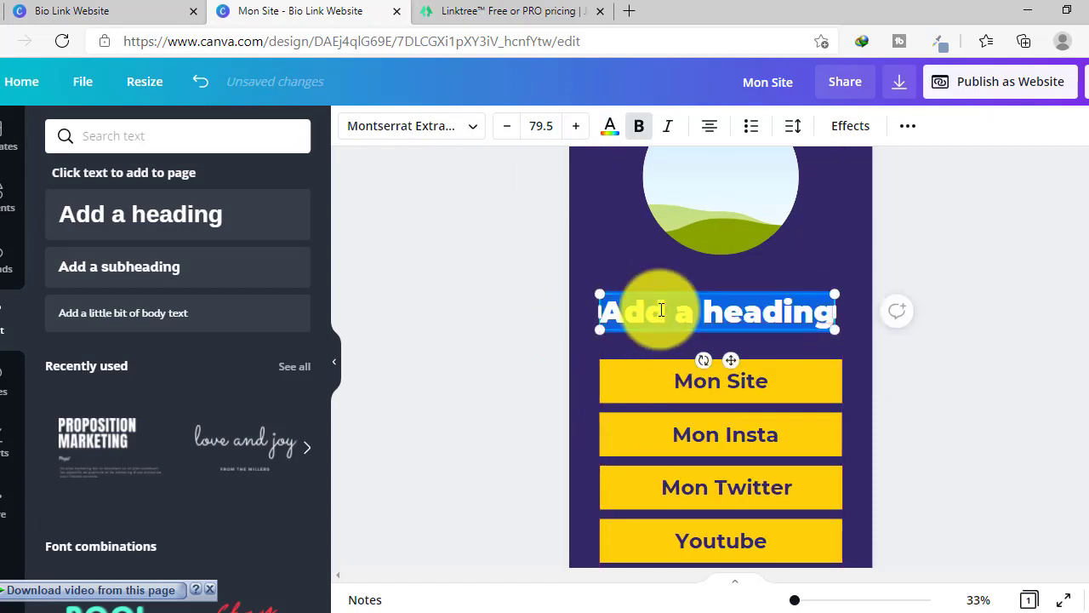
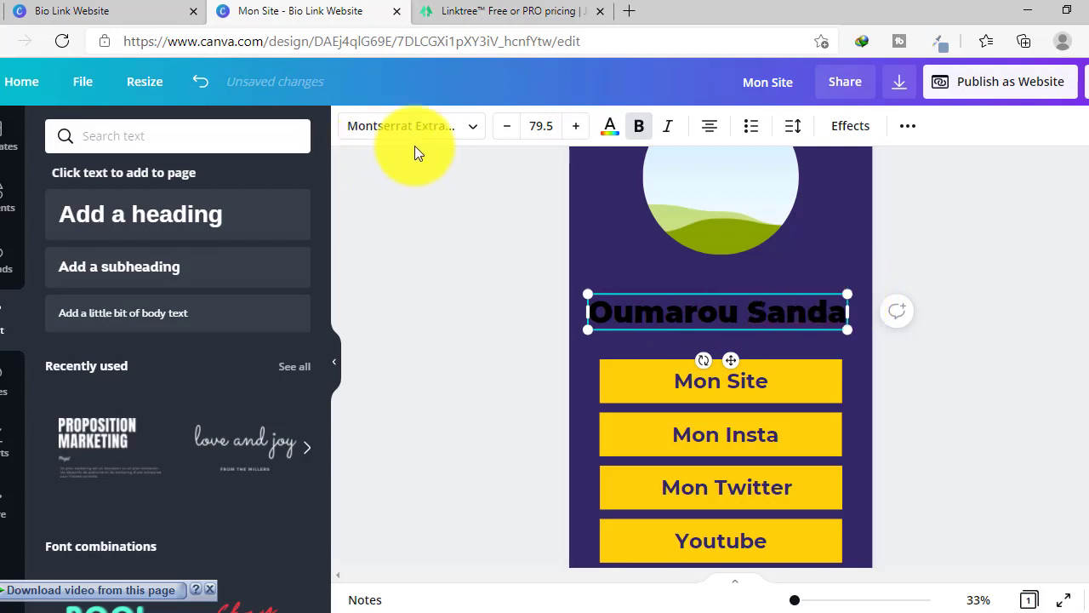
- Make the name heading yellow and switch its font to Montserrat Semi-Bold
{"action": "left_click", "coordinate": [617, 132]}
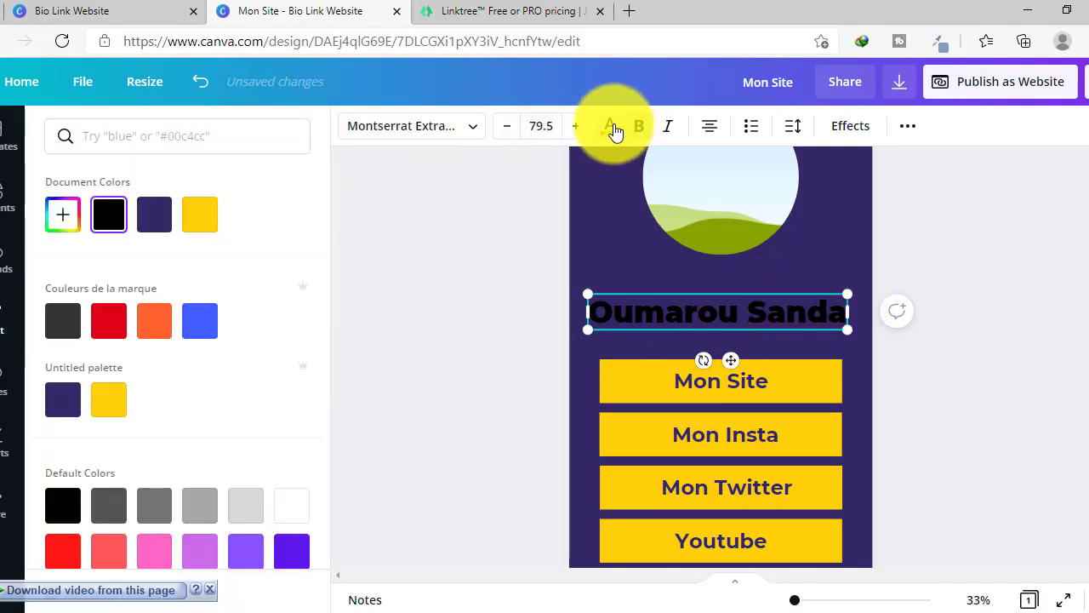
{"action": "left_click", "coordinate": [203, 221]}
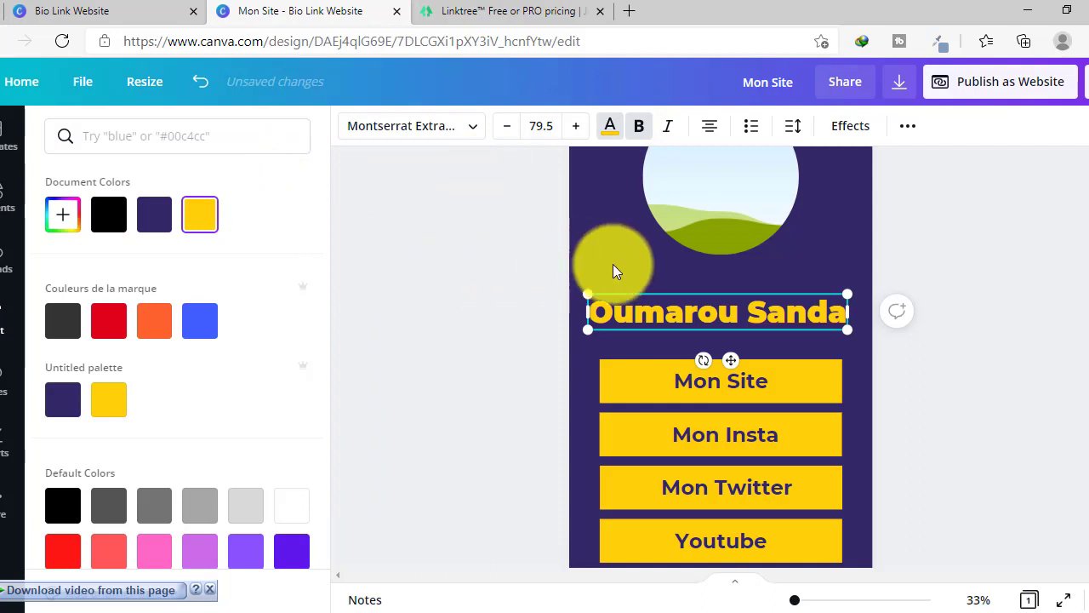
{"action": "left_click", "coordinate": [616, 266]}
{"action": "left_click", "coordinate": [632, 266]}
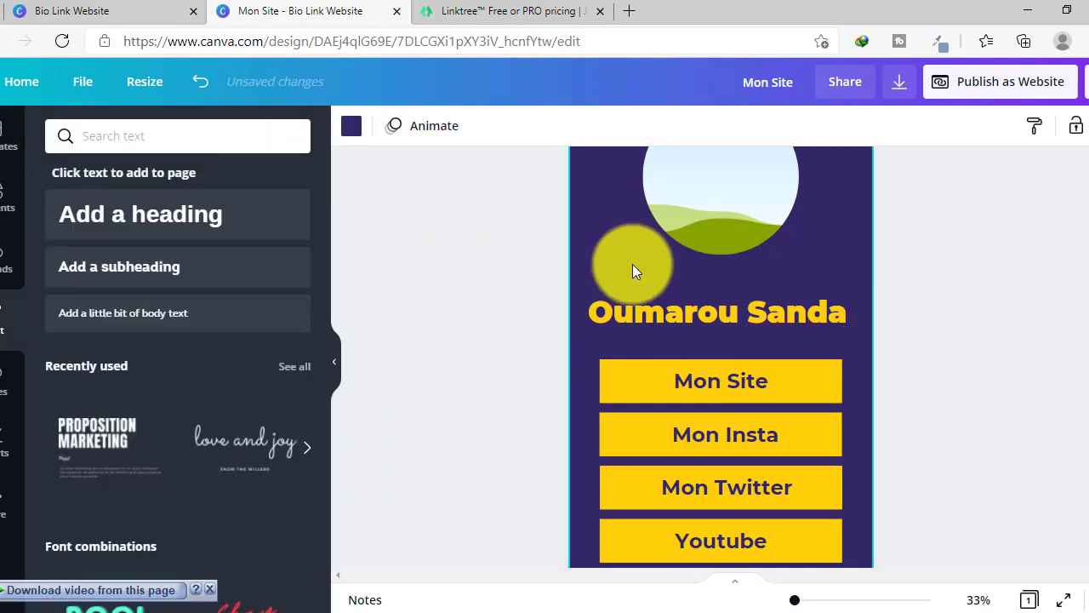
{"action": "left_click", "coordinate": [738, 313]}
{"action": "left_click", "coordinate": [737, 312]}
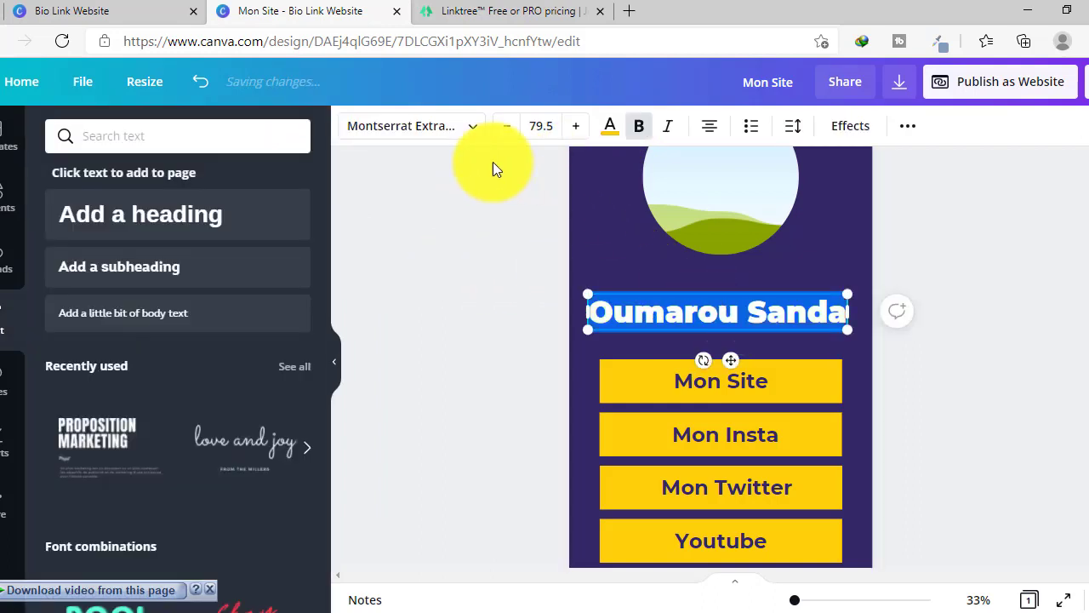
{"action": "left_click", "coordinate": [457, 130]}
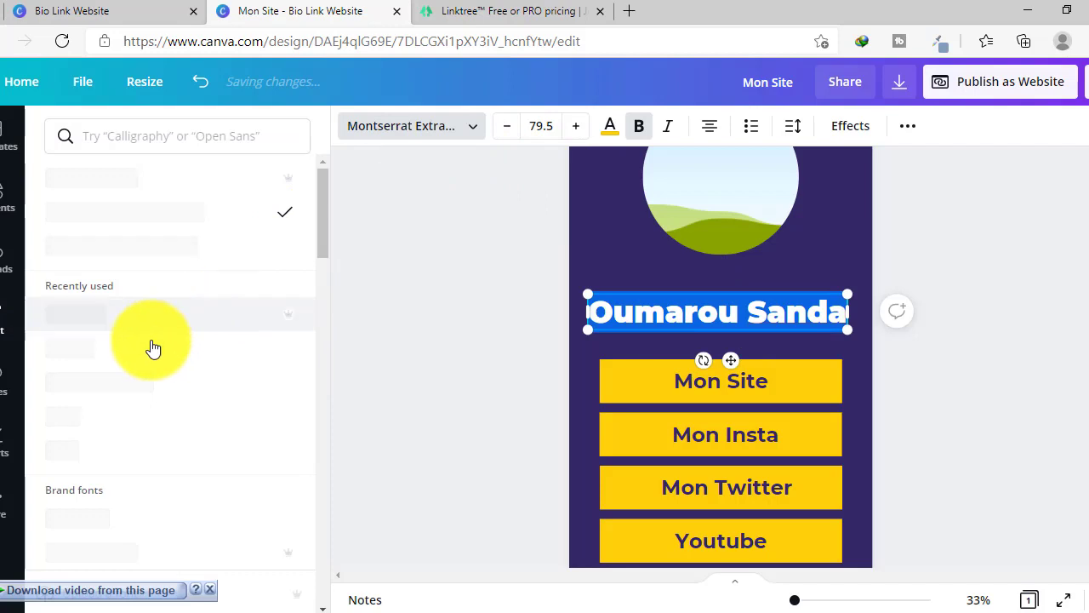
{"action": "left_click", "coordinate": [91, 364]}
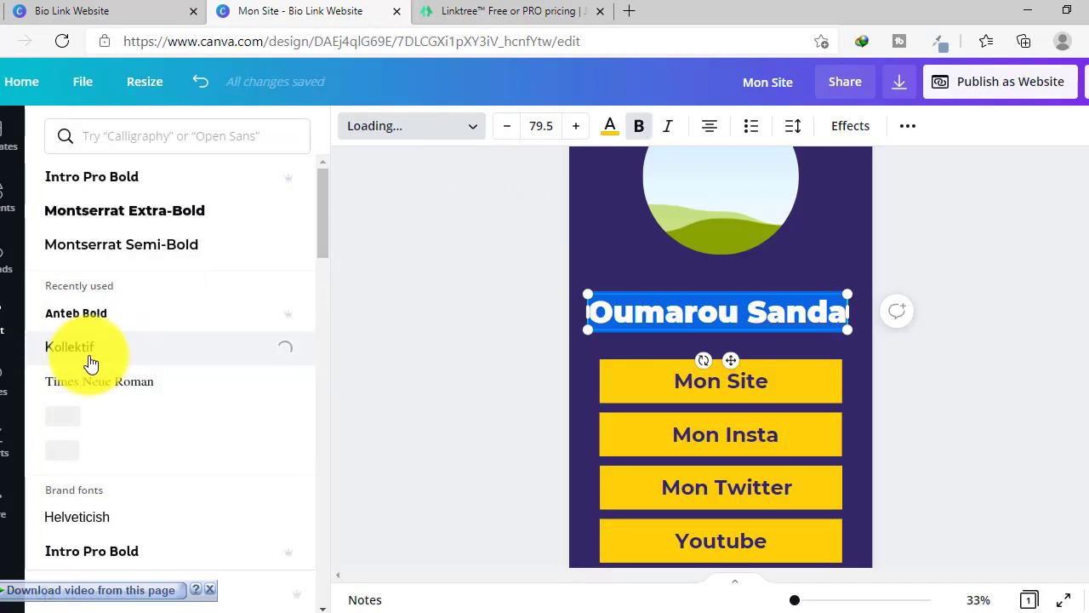
{"action": "left_click", "coordinate": [100, 247]}
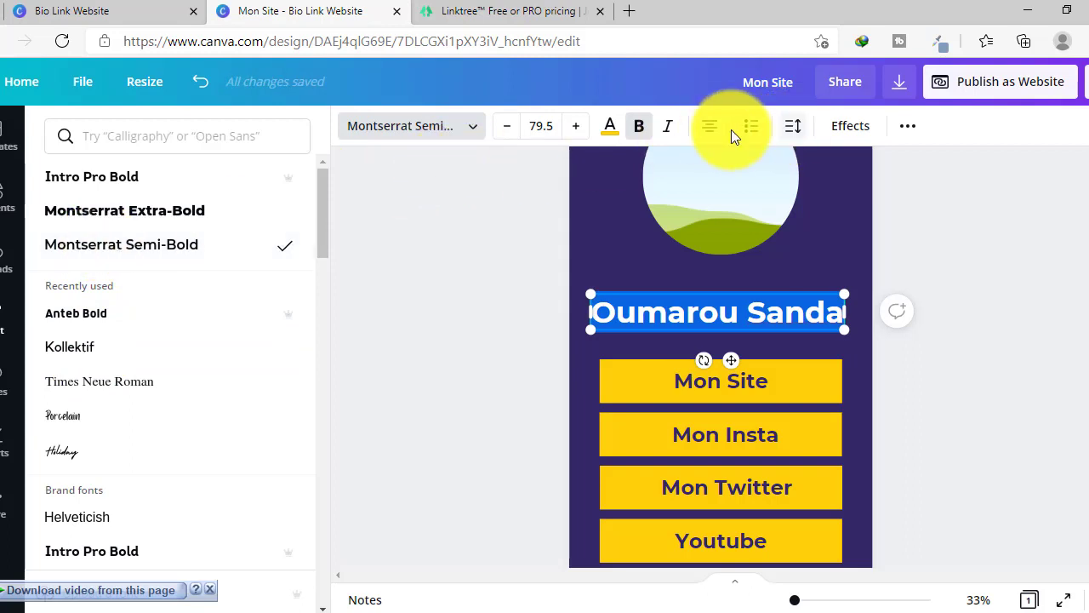
- Make the name uppercase and centre it just above the Mon Site button
{"action": "left_click", "coordinate": [909, 134]}
{"action": "left_click", "coordinate": [547, 167]}
{"action": "left_click", "coordinate": [626, 263]}
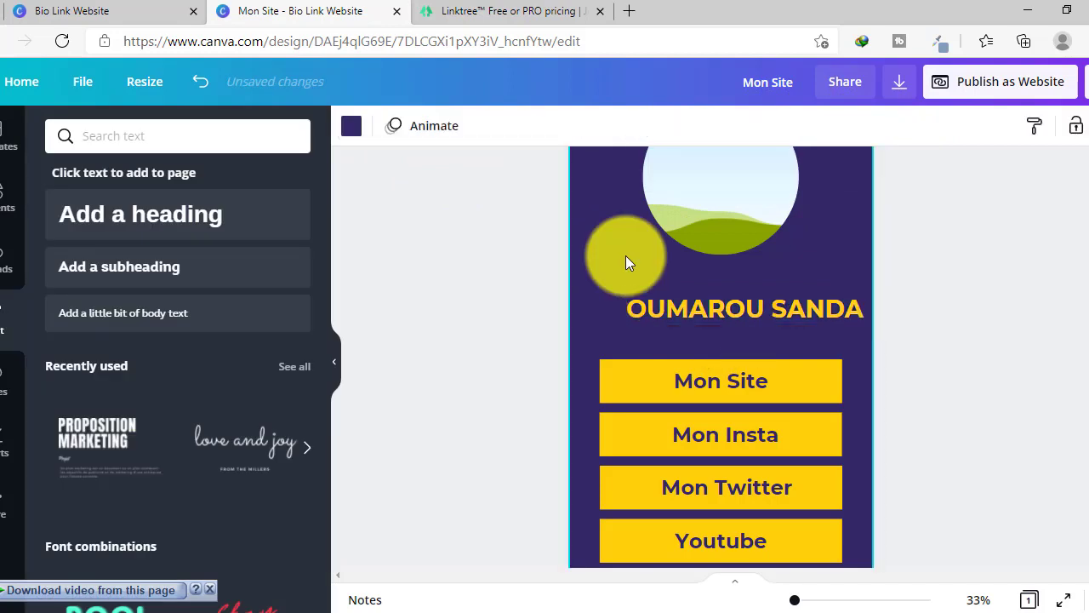
{"action": "left_click_drag", "start_coordinate": [700, 309], "coordinate": [705, 320]}
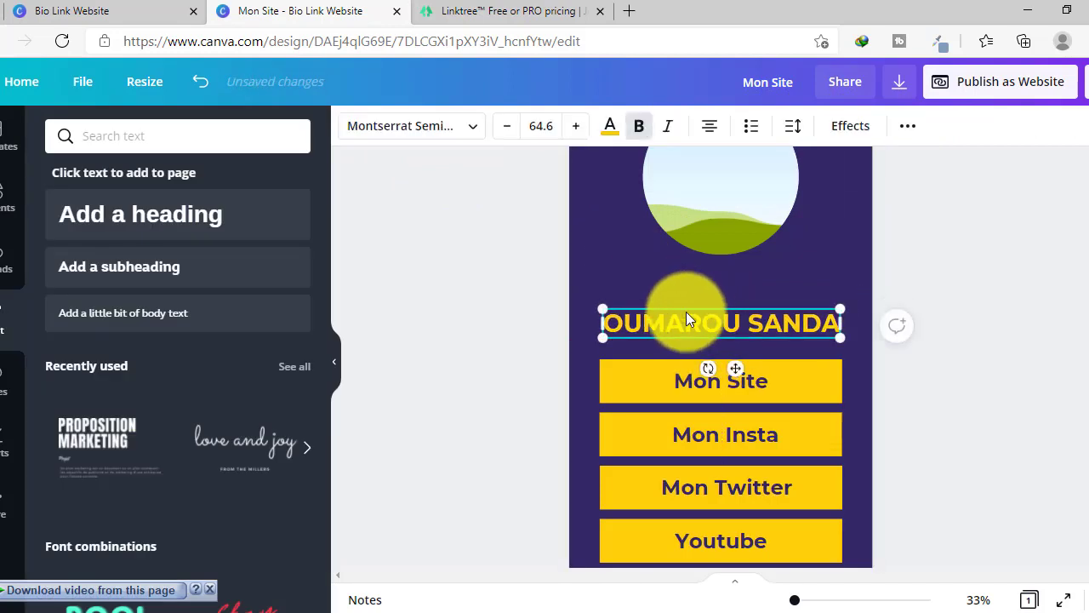
{"action": "left_click", "coordinate": [646, 291]}
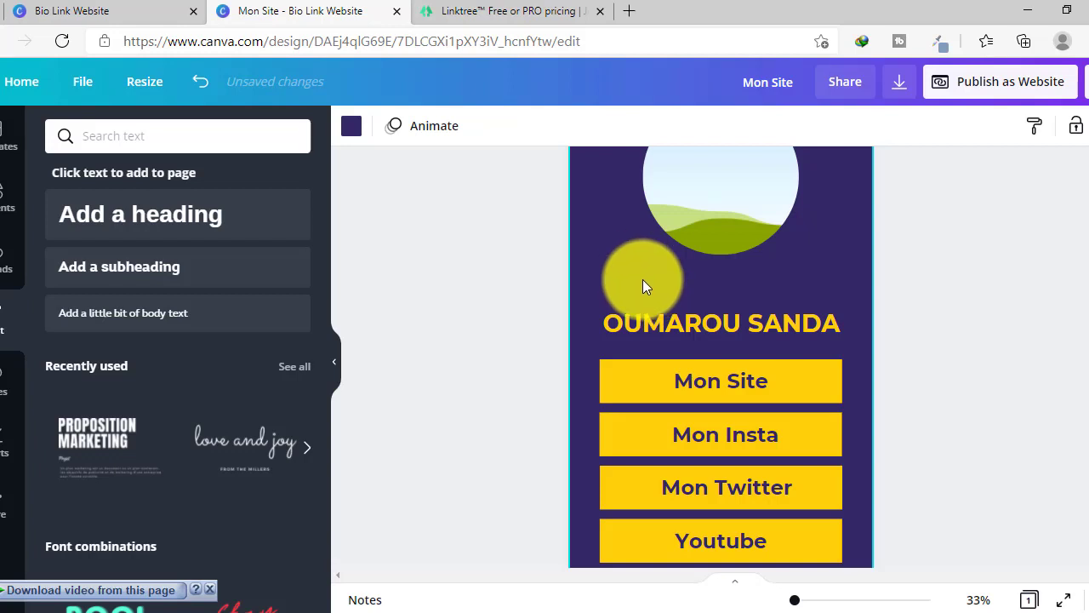
{"action": "mouse_move", "coordinate": [664, 319]}
{"action": "left_mouse_down"}
{"action": "mouse_move", "coordinate": [661, 278]}
{"action": "mouse_move", "coordinate": [663, 311]}
{"action": "left_mouse_up"}
{"action": "scroll", "coordinate": [614, 266], "scroll_direction": "down", "scroll_amount": 2}
{"action": "scroll", "coordinate": [614, 266], "scroll_direction": "up", "scroll_amount": 4}
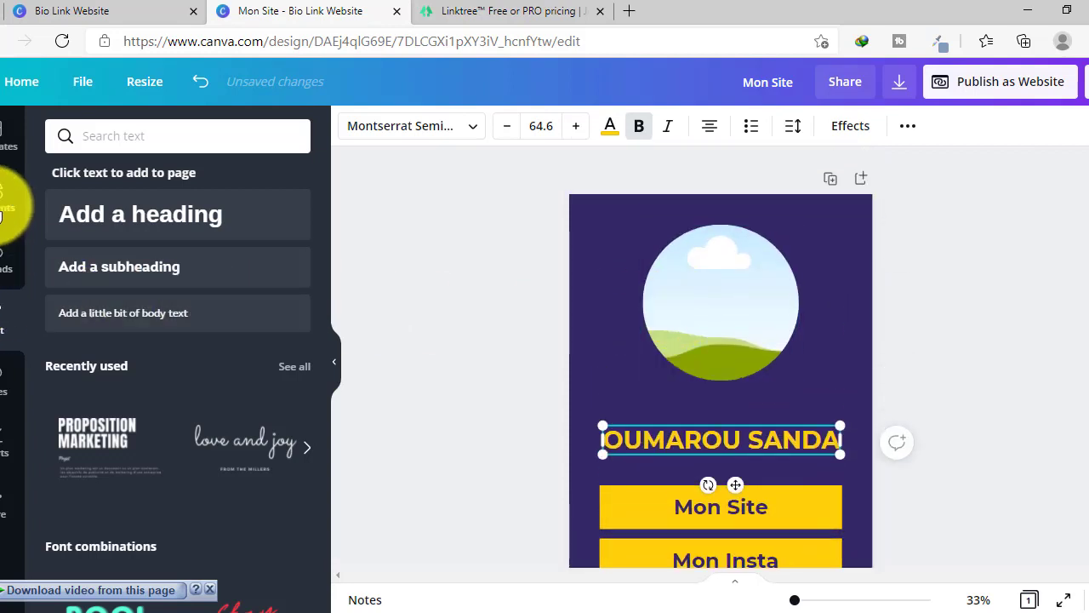
- Search the elements library for 'joy' photos
{"action": "left_click", "coordinate": [2, 205]}
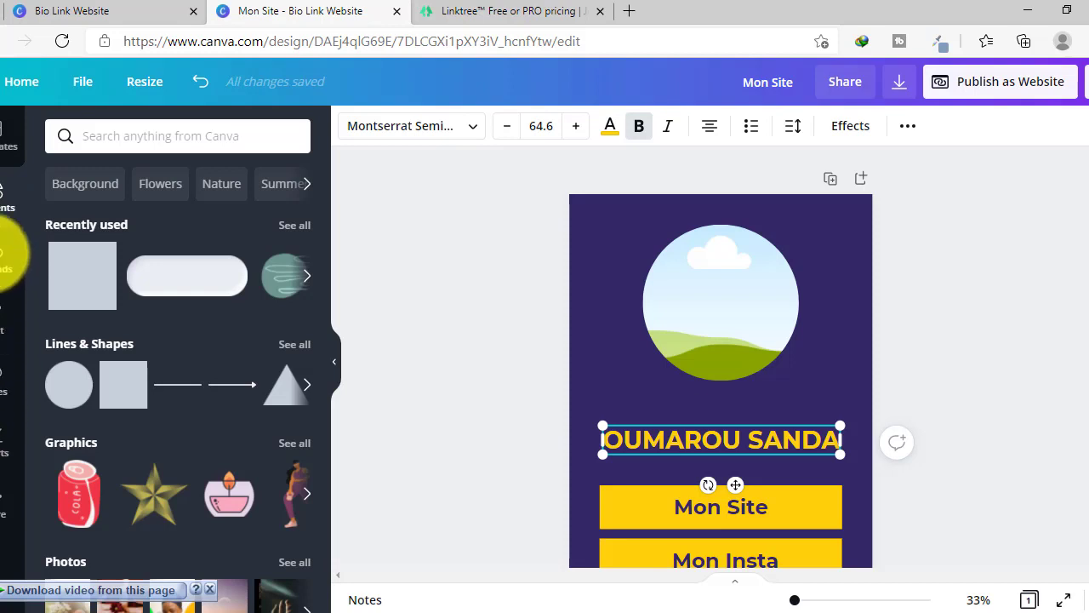
{"action": "left_click", "coordinate": [3, 255]}
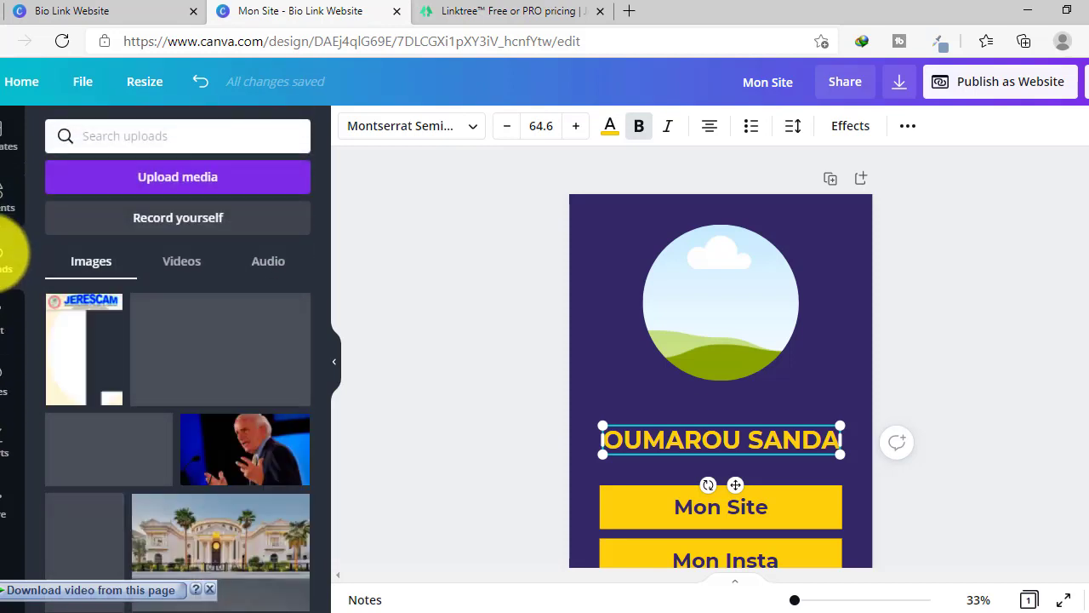
{"action": "left_click", "coordinate": [3, 185]}
{"action": "left_click", "coordinate": [122, 139]}
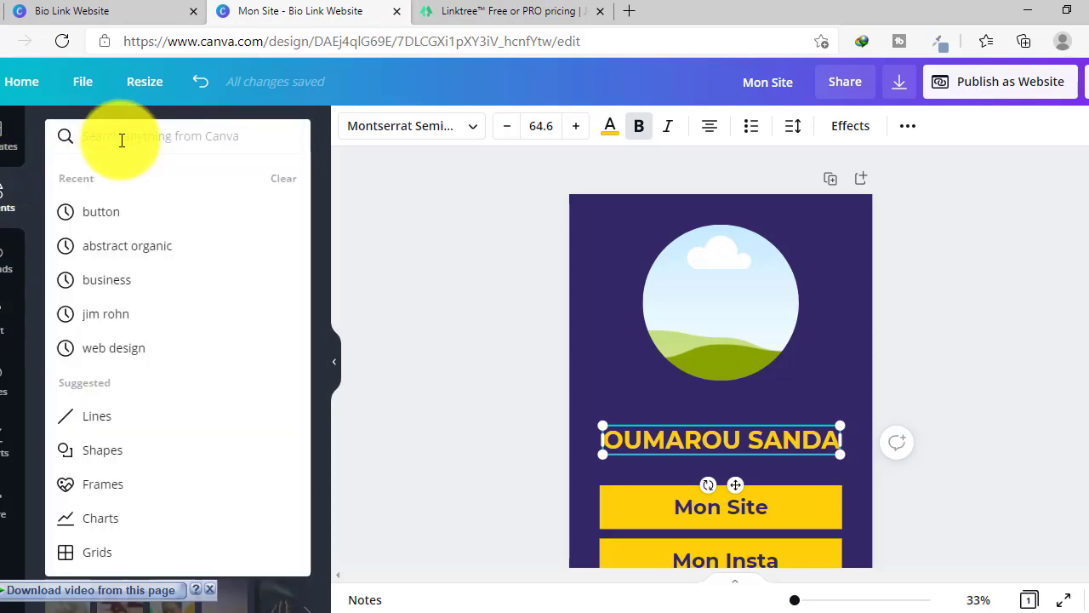
{"action": "type", "text": "joy"}
{"action": "key", "text": "Return"}
{"action": "scroll", "coordinate": [219, 273], "scroll_direction": "down", "scroll_amount": 4}
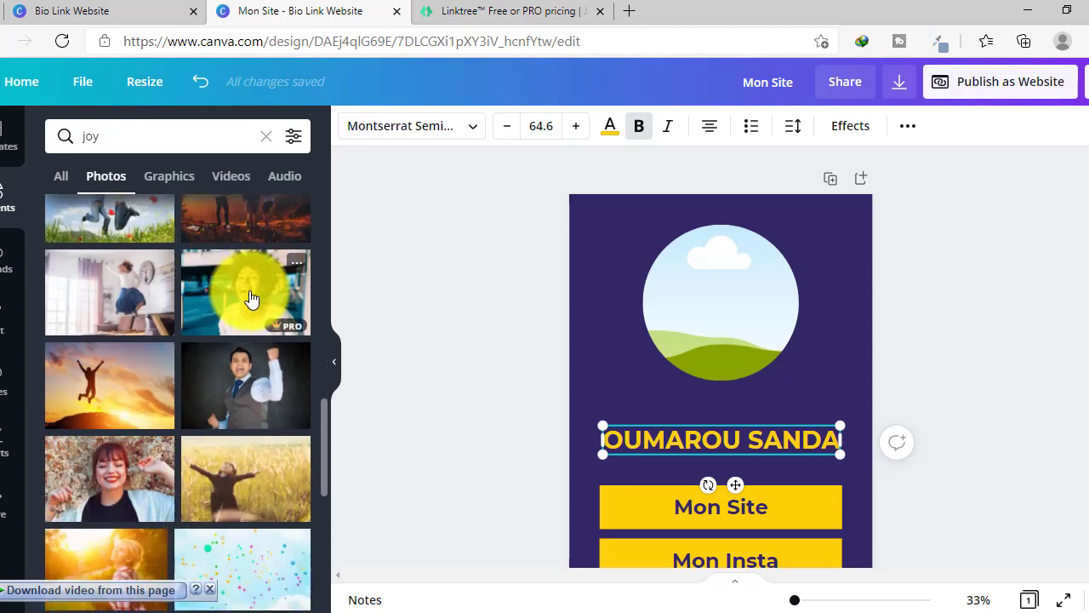
{"action": "scroll", "coordinate": [242, 296], "scroll_direction": "down", "scroll_amount": 3}
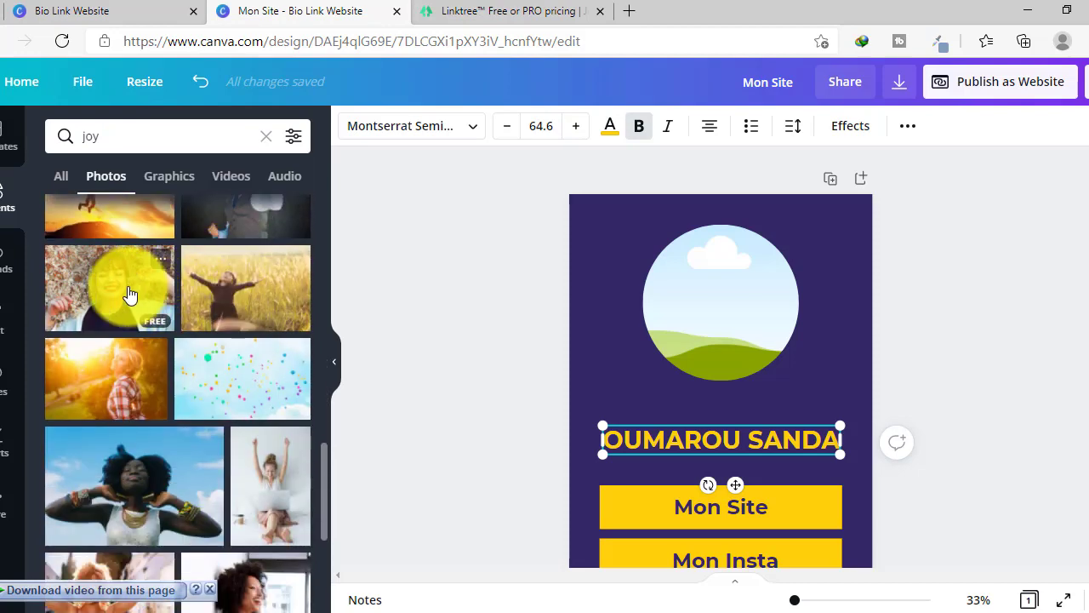
- Filter the joy search results to free items only
{"action": "left_click", "coordinate": [291, 137]}
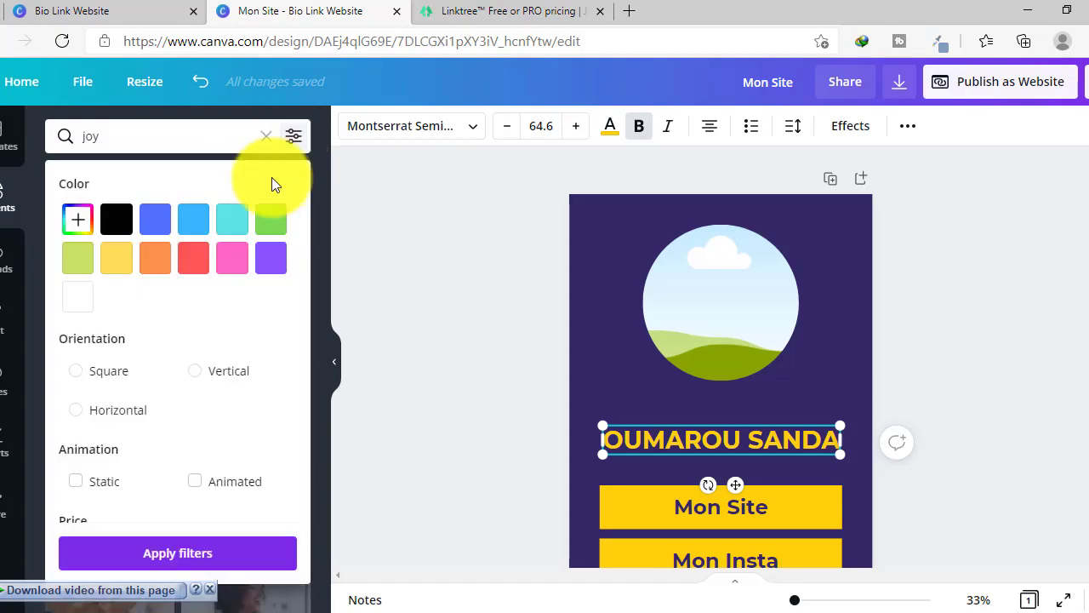
{"action": "scroll", "coordinate": [86, 486], "scroll_direction": "down", "scroll_amount": 1}
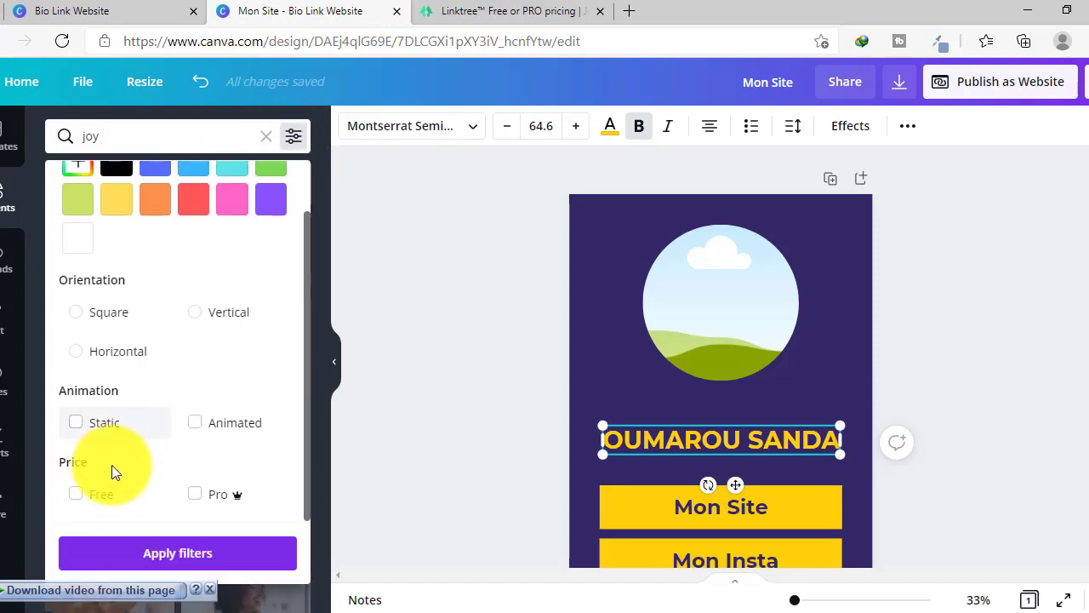
{"action": "left_click", "coordinate": [77, 493]}
{"action": "left_click", "coordinate": [147, 553]}
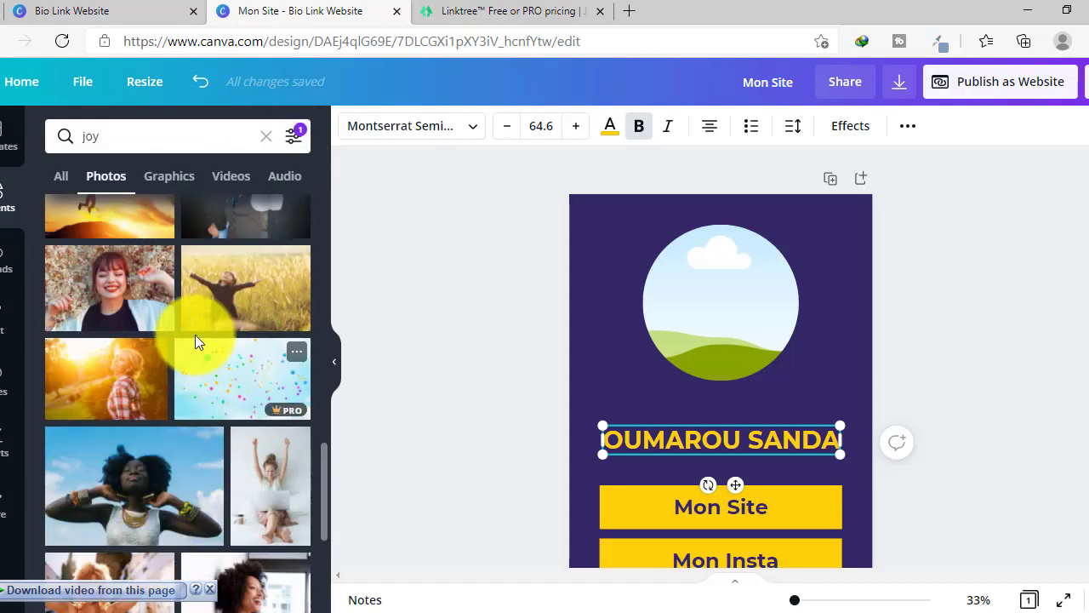
{"action": "scroll", "coordinate": [167, 295], "scroll_direction": "up", "scroll_amount": 2}
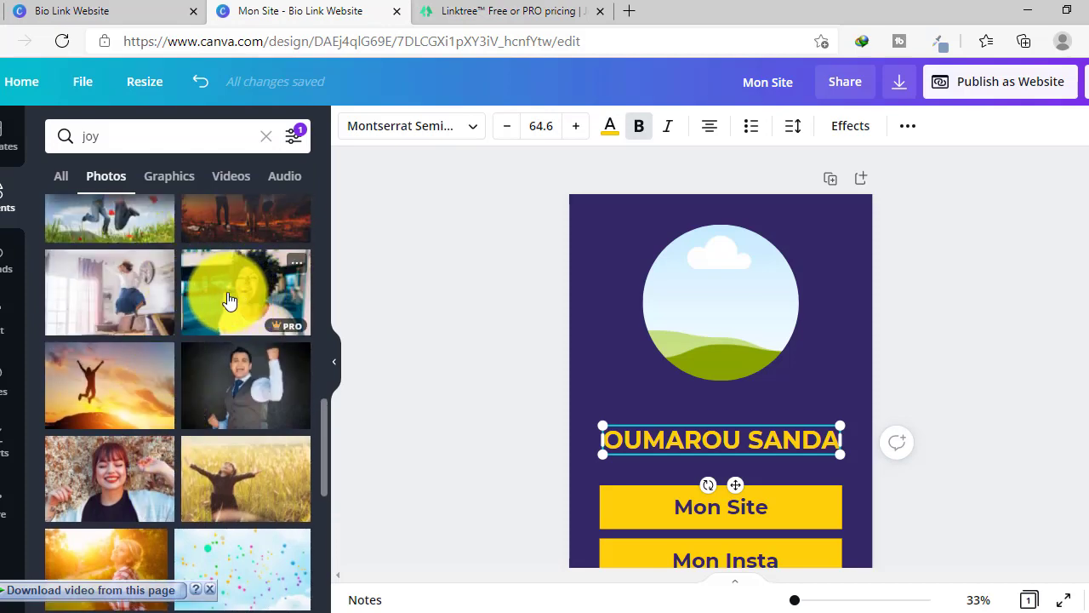
{"action": "scroll", "coordinate": [227, 298], "scroll_direction": "up", "scroll_amount": 3}
{"action": "scroll", "coordinate": [227, 295], "scroll_direction": "up", "scroll_amount": 8}
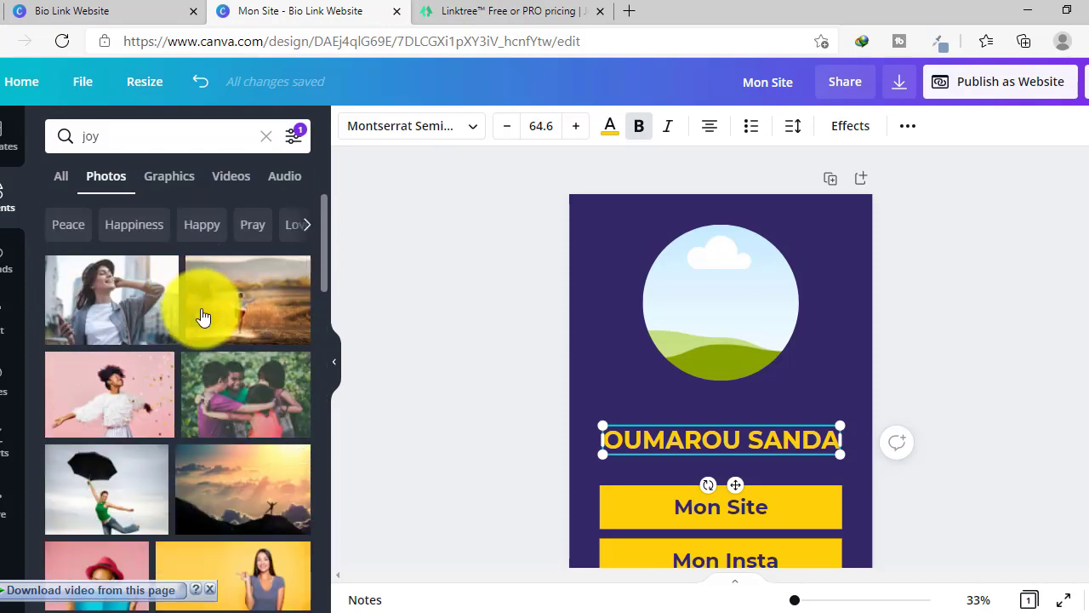
{"action": "scroll", "coordinate": [195, 309], "scroll_direction": "down", "scroll_amount": 3}
{"action": "scroll", "coordinate": [179, 297], "scroll_direction": "up", "scroll_amount": 3}
{"action": "scroll", "coordinate": [174, 294], "scroll_direction": "up", "scroll_amount": 1}
- Drop the Happiness photo of a laughing woman on yellow into the circle frame
{"action": "left_click", "coordinate": [127, 226]}
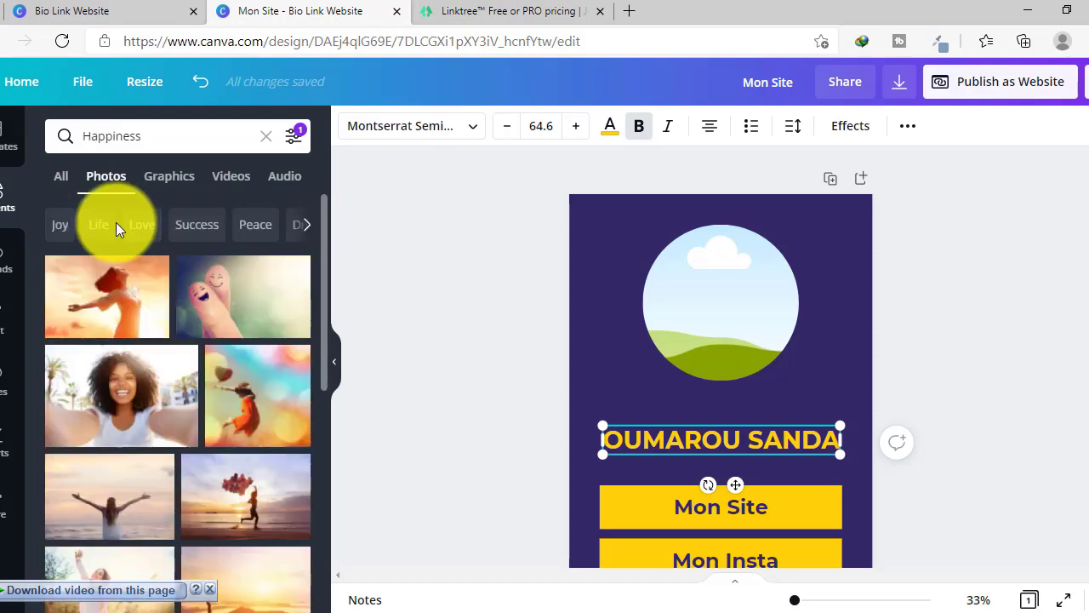
{"action": "scroll", "coordinate": [159, 285], "scroll_direction": "down", "scroll_amount": 5}
{"action": "scroll", "coordinate": [153, 297], "scroll_direction": "down", "scroll_amount": 3}
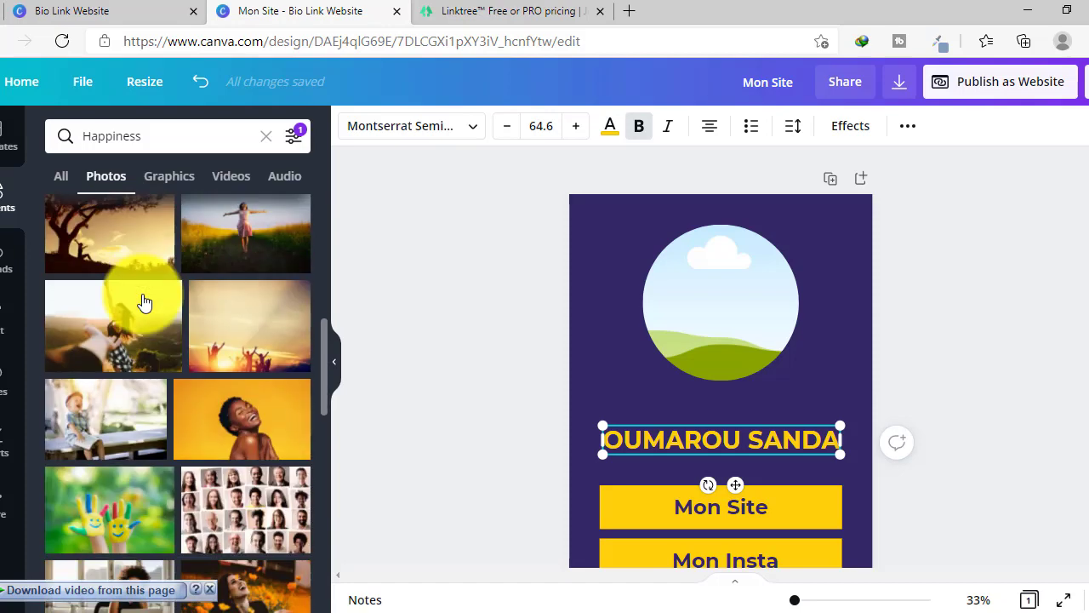
{"action": "left_click_drag", "start_coordinate": [246, 340], "coordinate": [702, 303]}
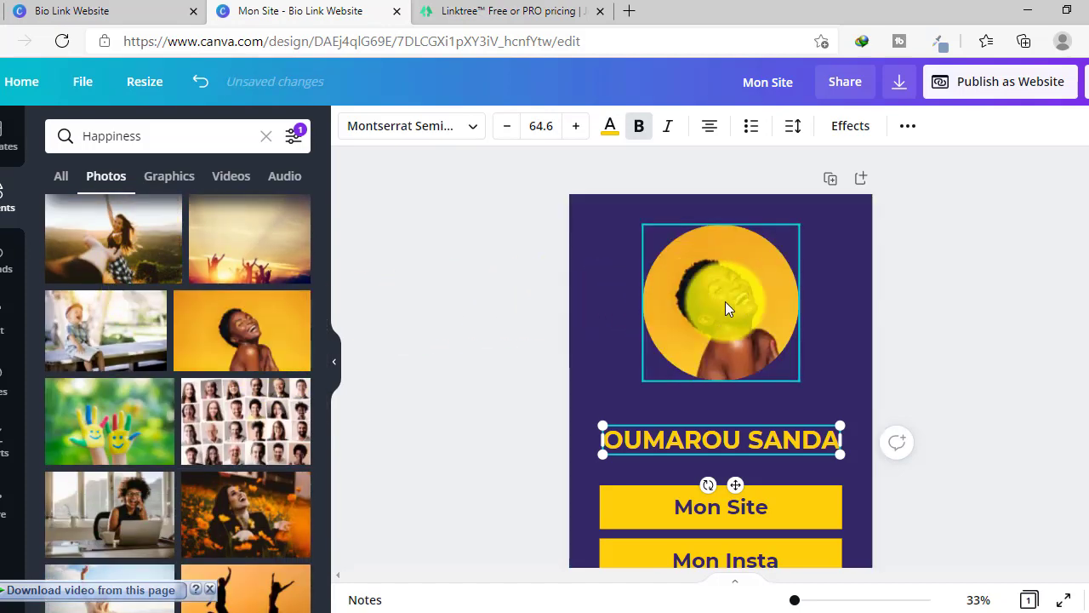
{"action": "left_click", "coordinate": [832, 321]}
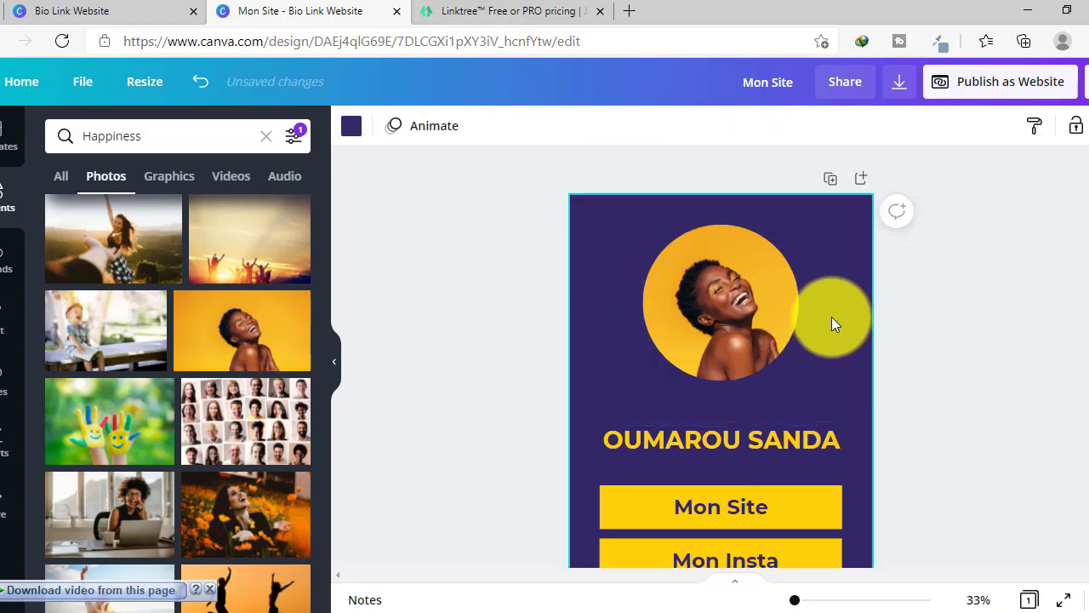
{"action": "scroll", "coordinate": [831, 317], "scroll_direction": "down", "scroll_amount": 1}
- Replace the heading with the owner's first name in capitals, then zoom out slightly
{"action": "double_click", "coordinate": [761, 375]}
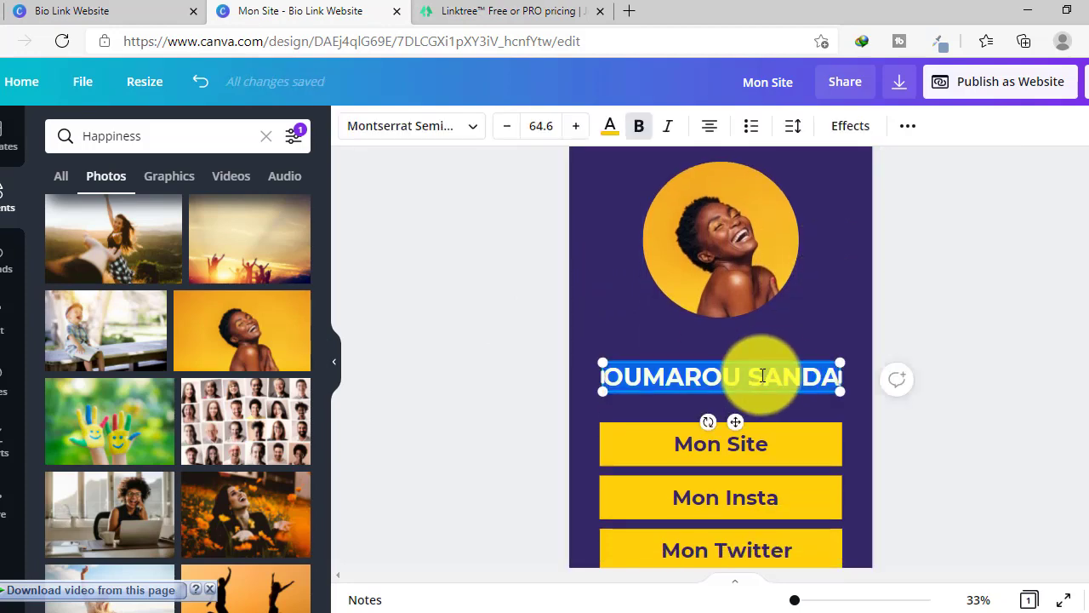
{"action": "type", "text": "A"}
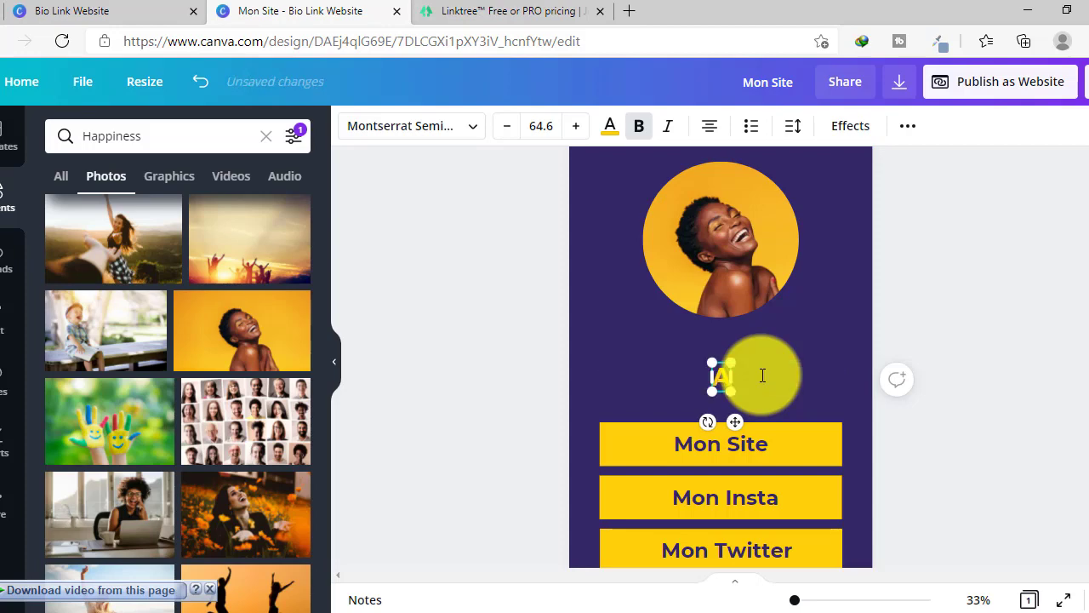
{"action": "type", "text": "RIELL"}
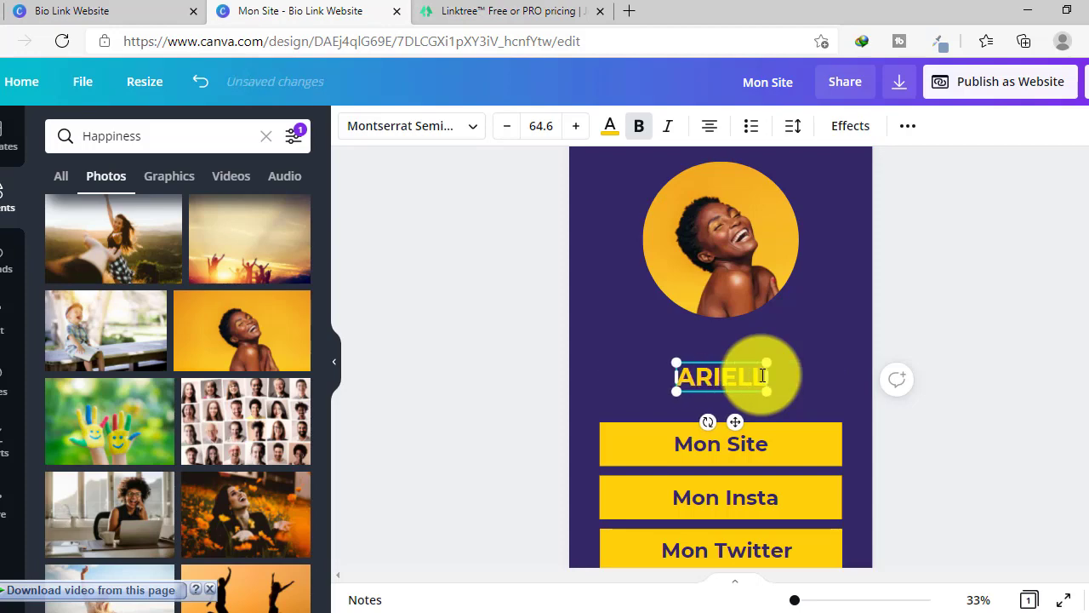
{"action": "type", "text": "E"}
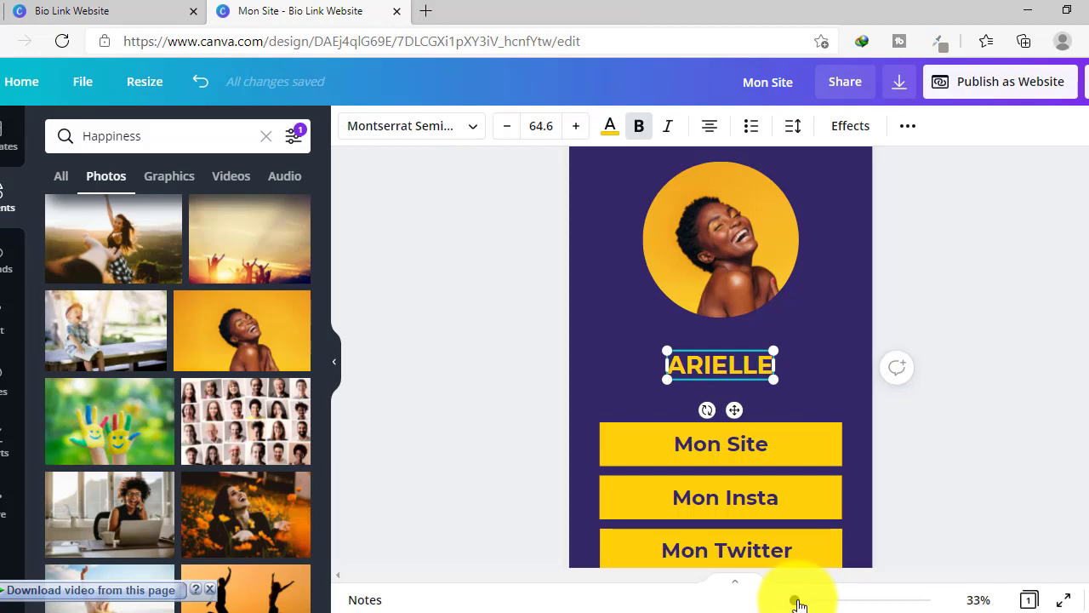
{"action": "mouse_move", "coordinate": [798, 602]}
{"action": "left_mouse_down"}
{"action": "mouse_move", "coordinate": [786, 597]}
{"action": "mouse_move", "coordinate": [793, 602]}
{"action": "left_mouse_up"}
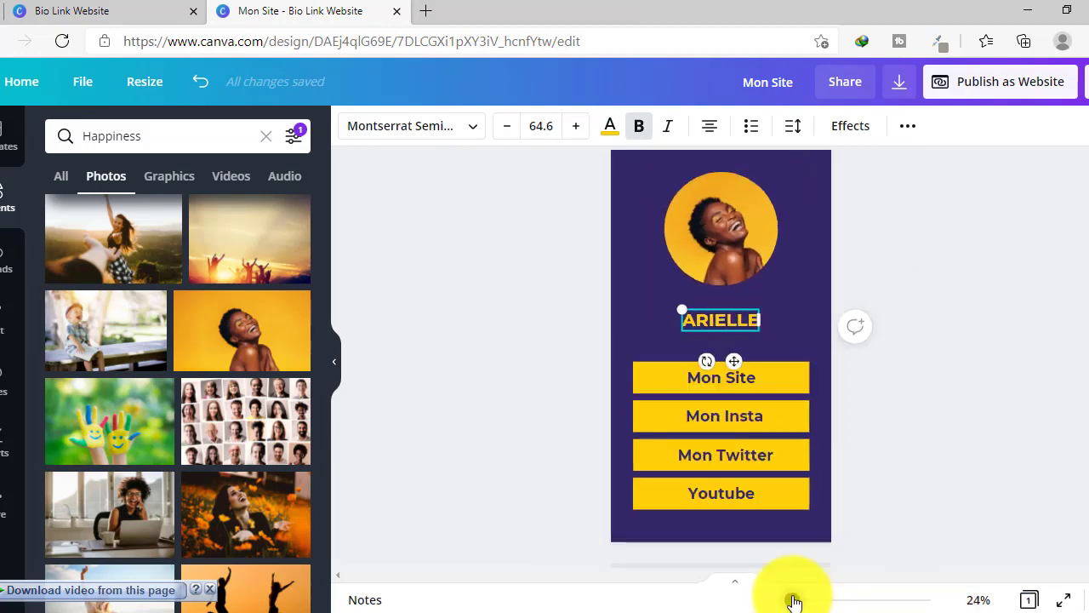
{"action": "left_click", "coordinate": [925, 451]}
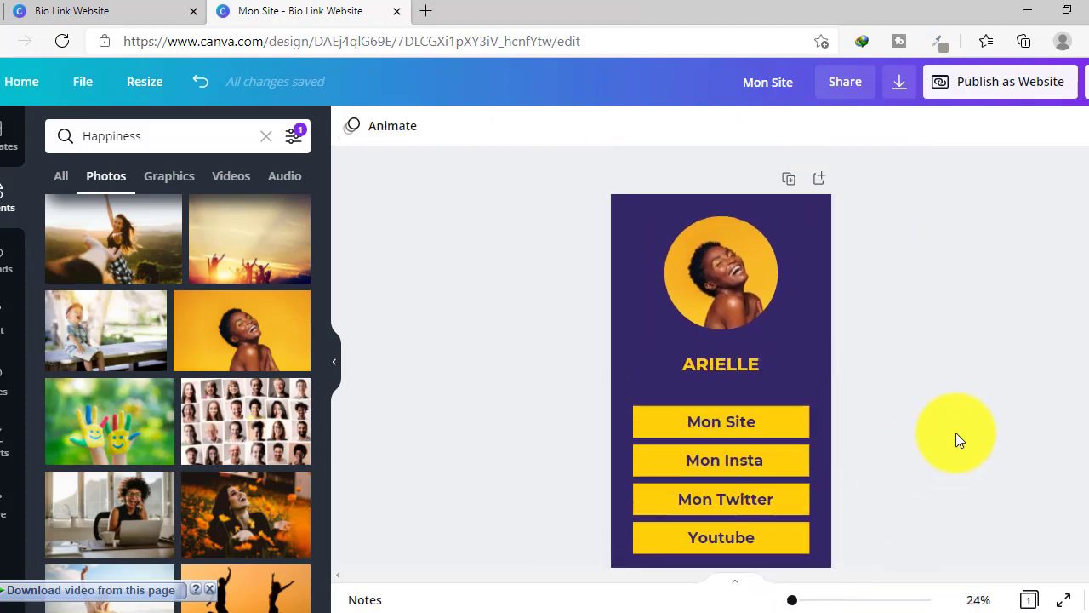
{"action": "scroll", "coordinate": [957, 417], "scroll_direction": "down", "scroll_amount": 1}
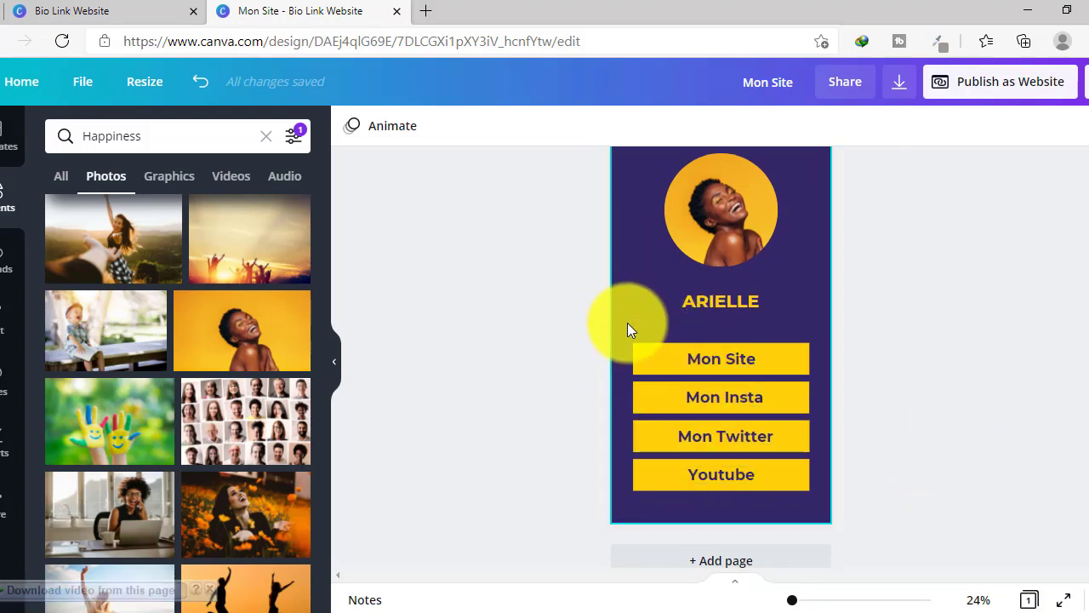
- Select the Mon Site button and bring up its link entry box
{"action": "left_click", "coordinate": [677, 370]}
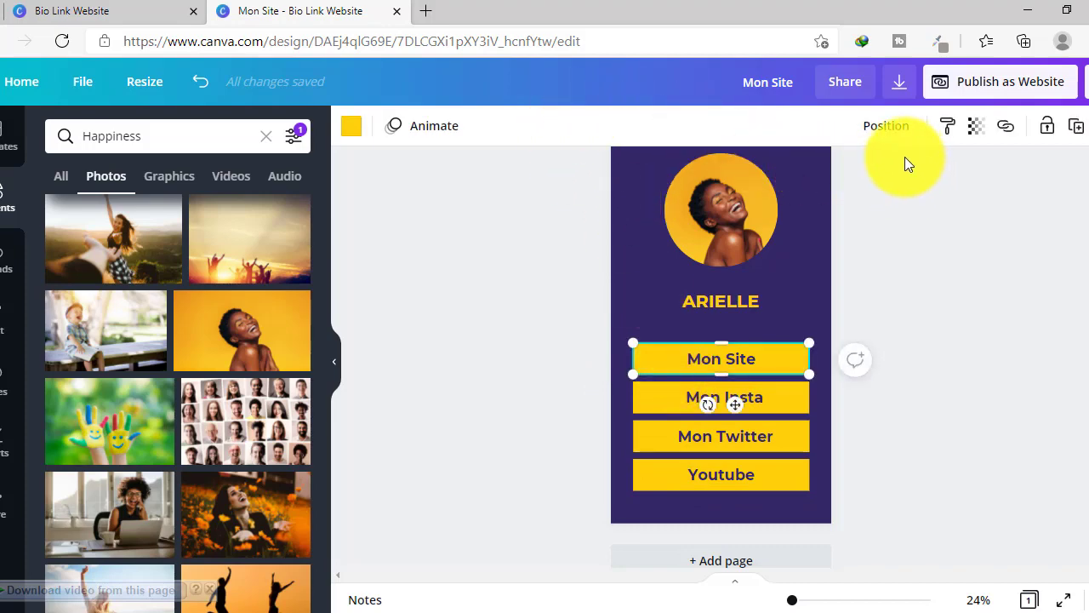
{"action": "left_click", "coordinate": [1007, 128]}
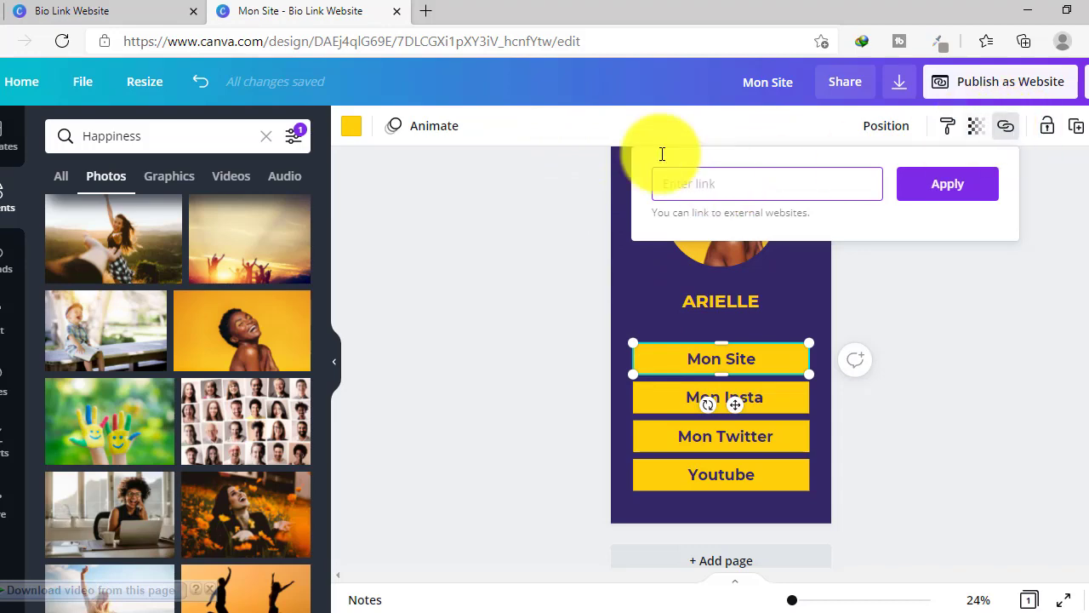
- Load the blog from a bookmark in a new Edge tab, copy its address, and return to Canva
{"action": "left_click", "coordinate": [427, 12]}
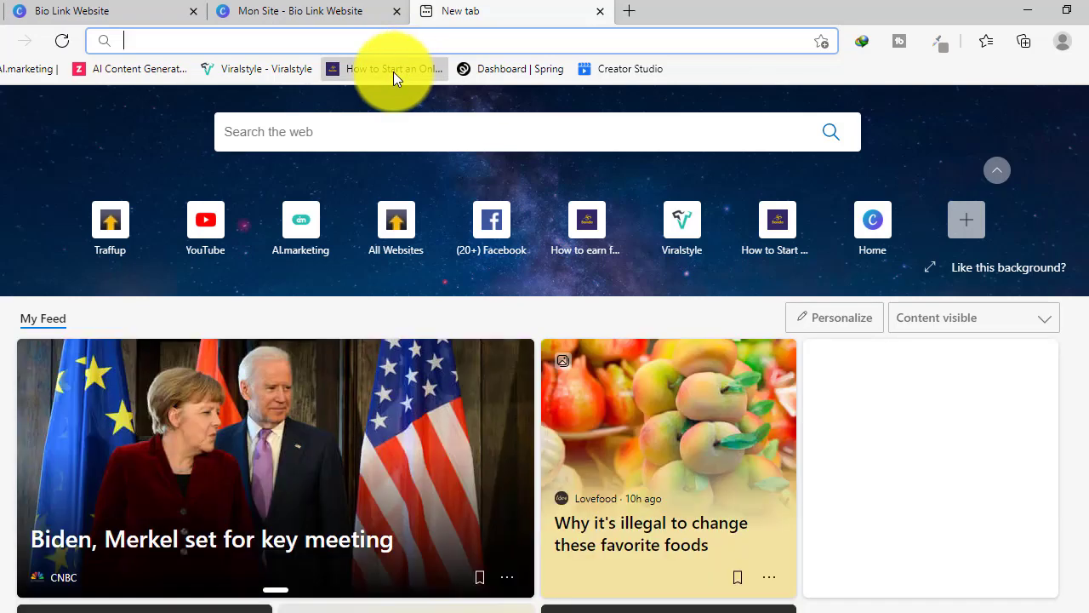
{"action": "left_click", "coordinate": [393, 71]}
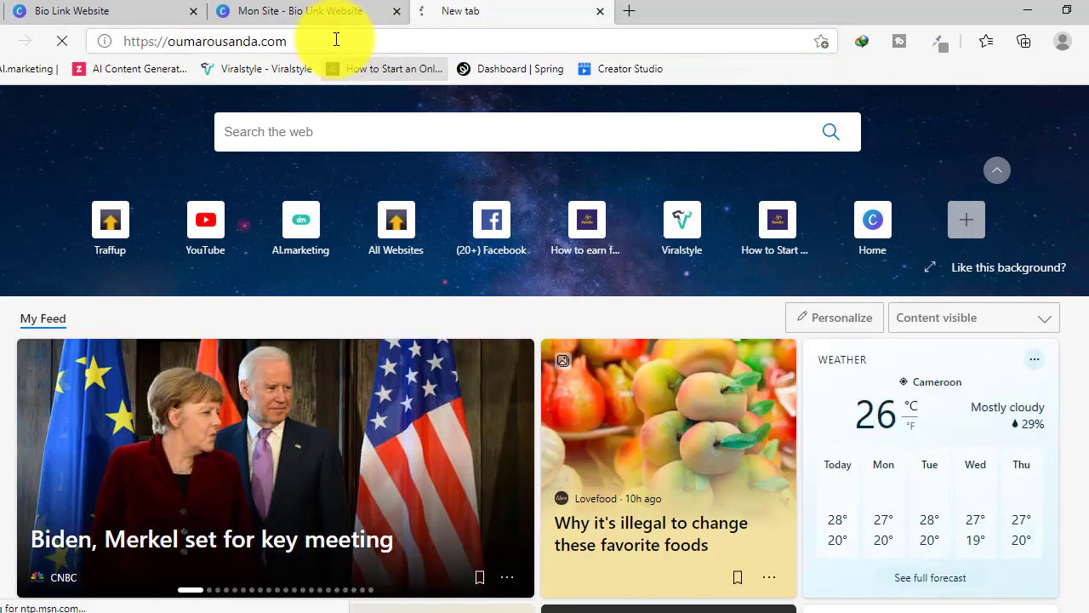
{"action": "left_click", "coordinate": [331, 34]}
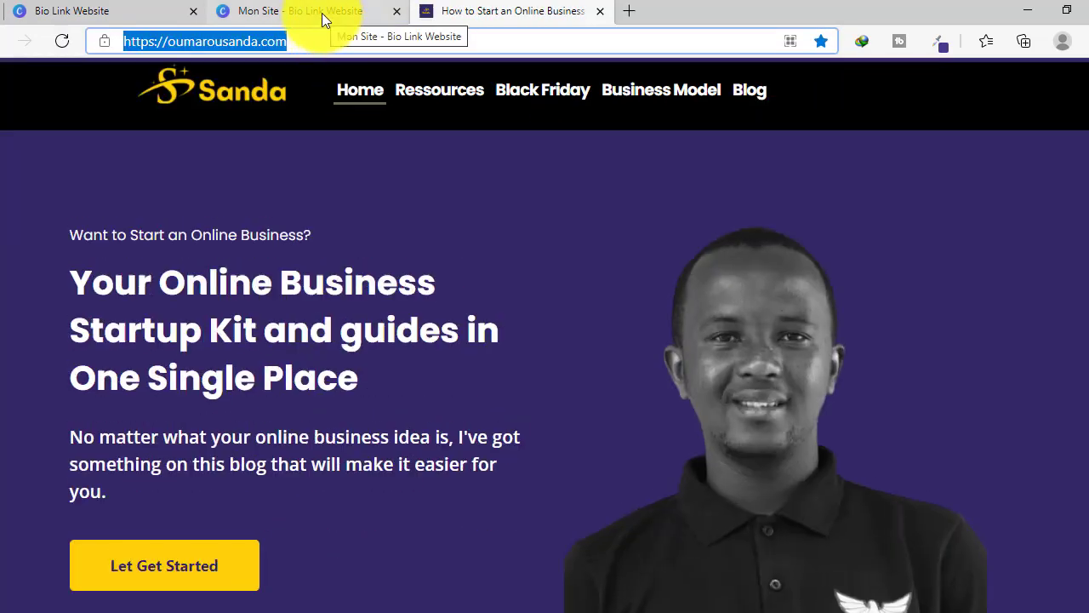
{"action": "left_click", "coordinate": [322, 12]}
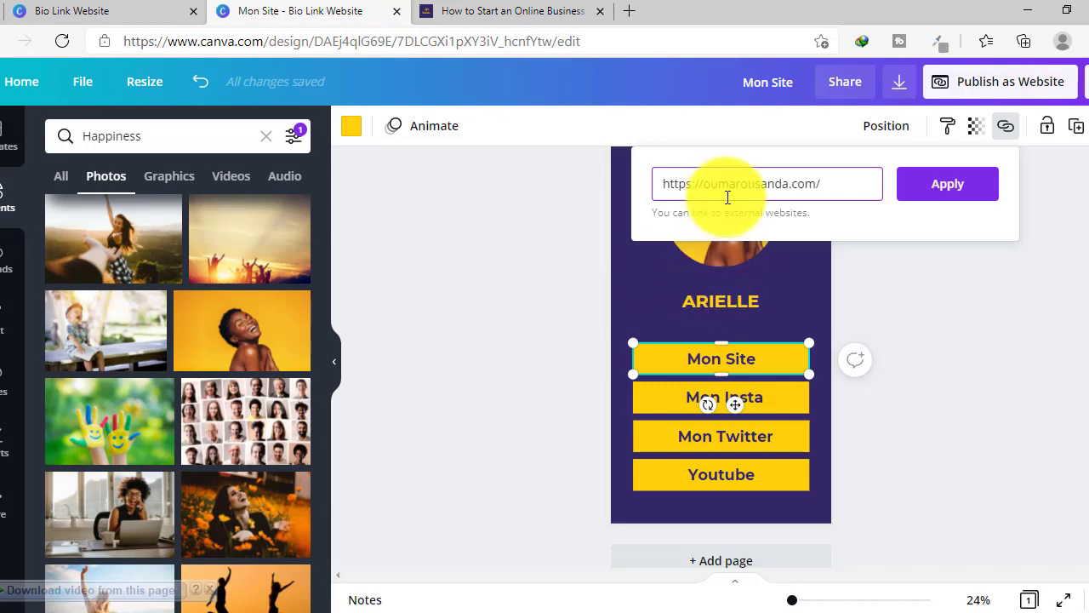
- Apply the blog address to the Mon Site button and check the text's link option
{"action": "left_click", "coordinate": [930, 191]}
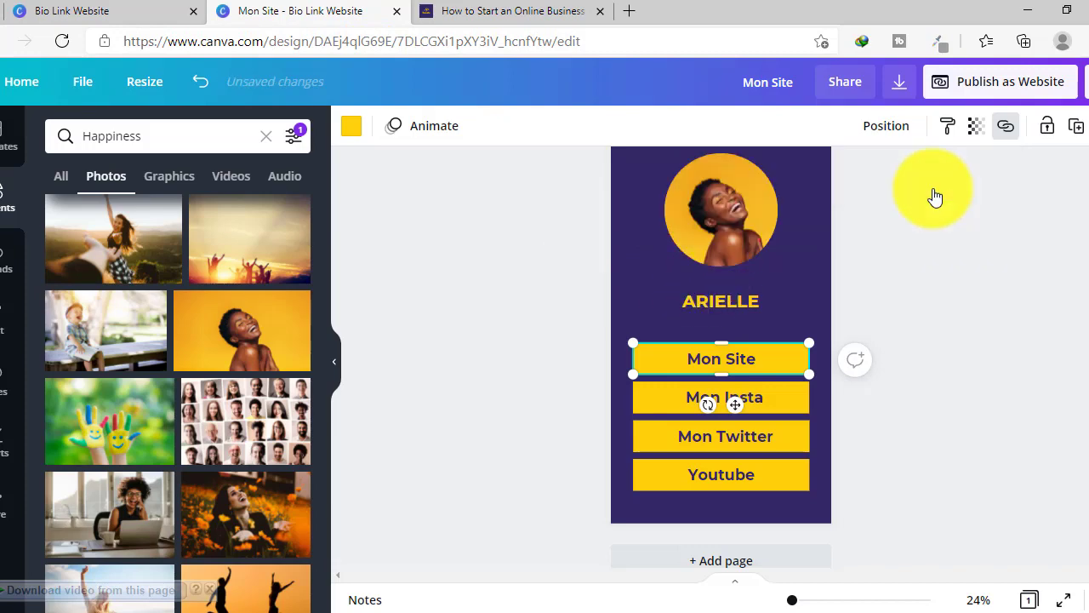
{"action": "left_click", "coordinate": [715, 359]}
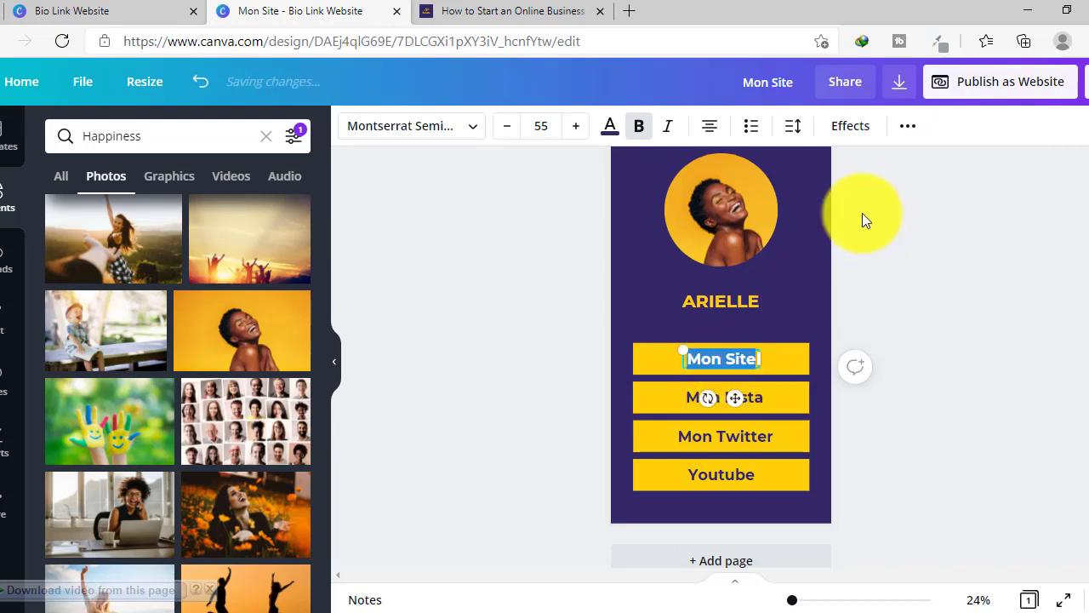
{"action": "left_click", "coordinate": [908, 133]}
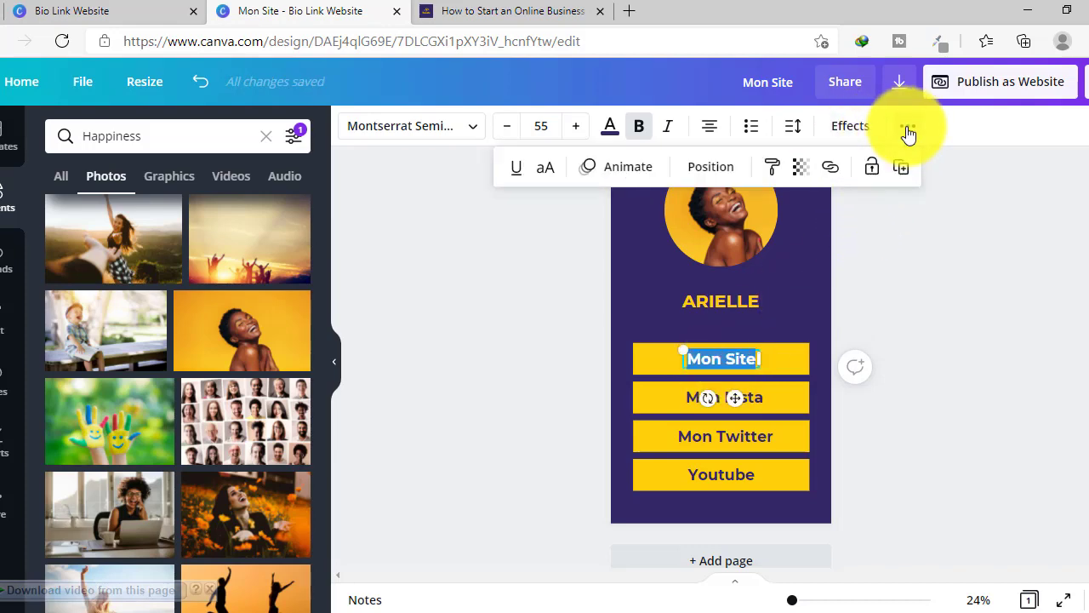
{"action": "left_click", "coordinate": [830, 168]}
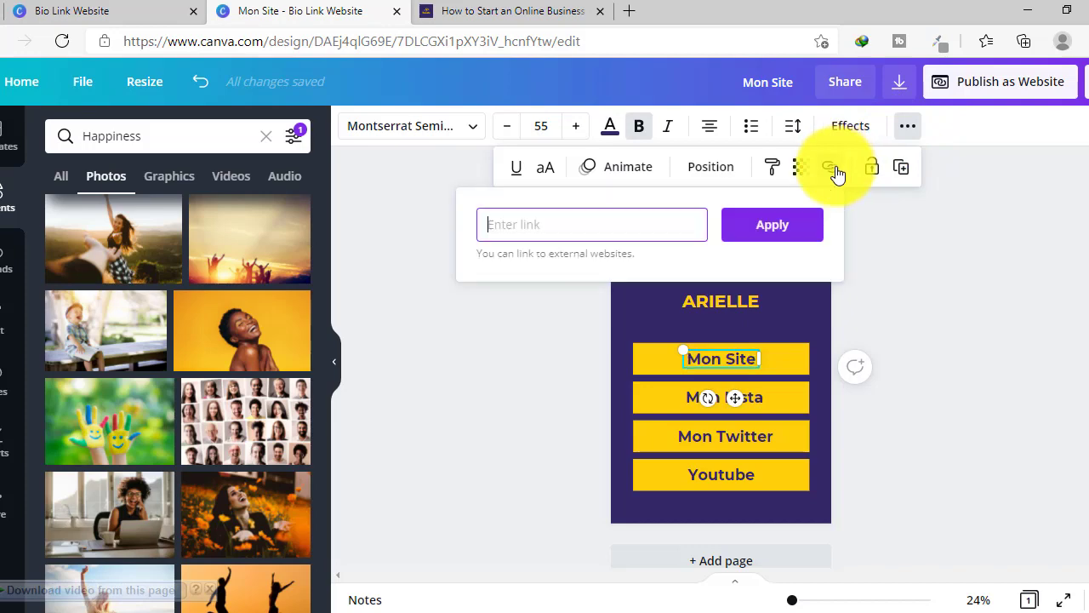
{"action": "left_click", "coordinate": [935, 156]}
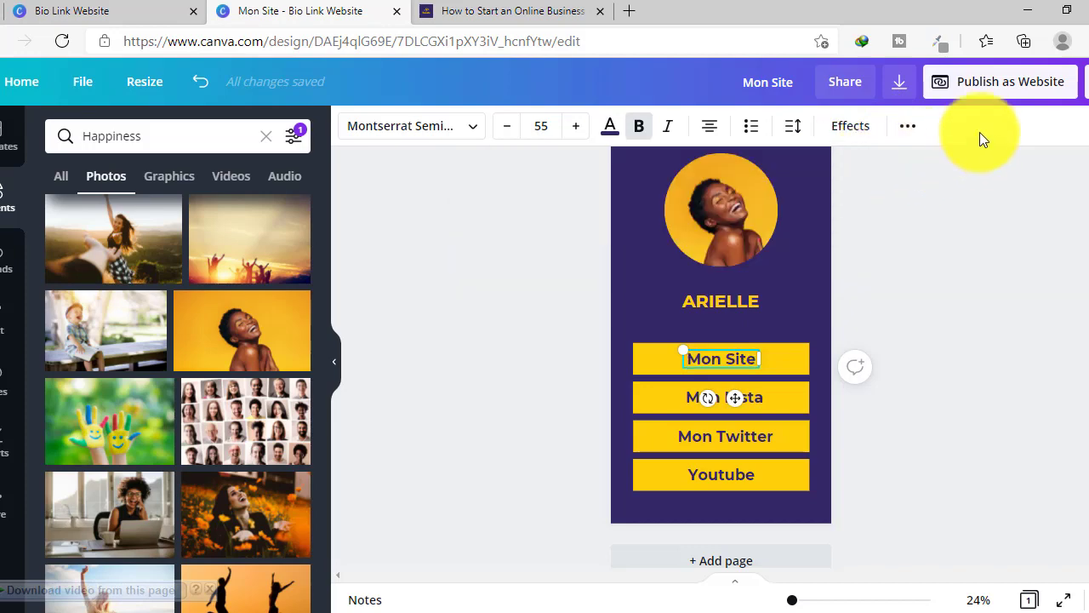
- Select the whole Mon Site text and bring up the Publish as Website panel
{"action": "left_click", "coordinate": [691, 364]}
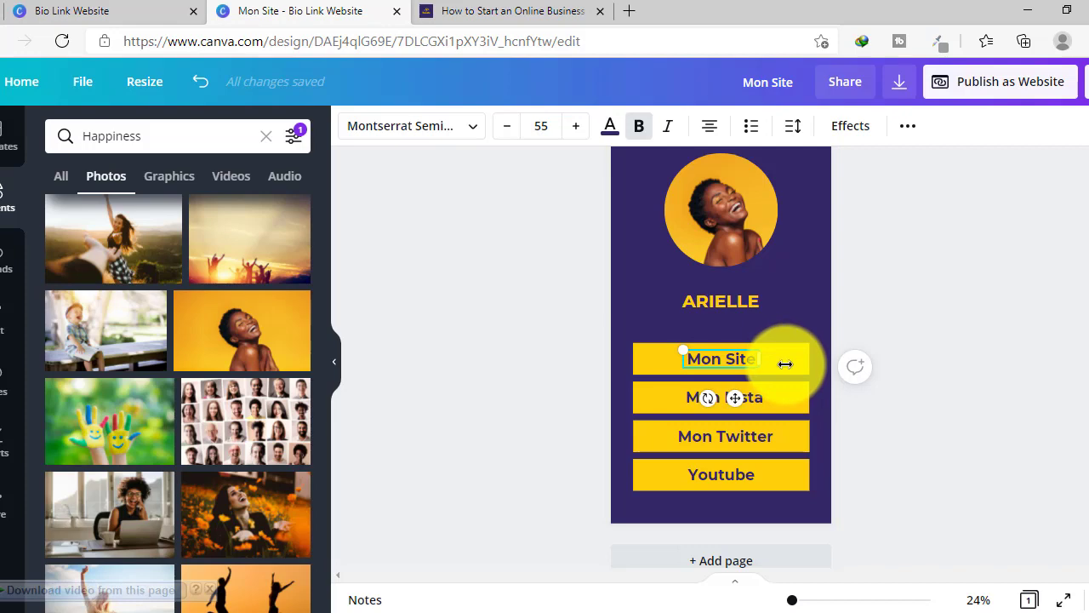
{"action": "triple_click", "coordinate": [724, 359]}
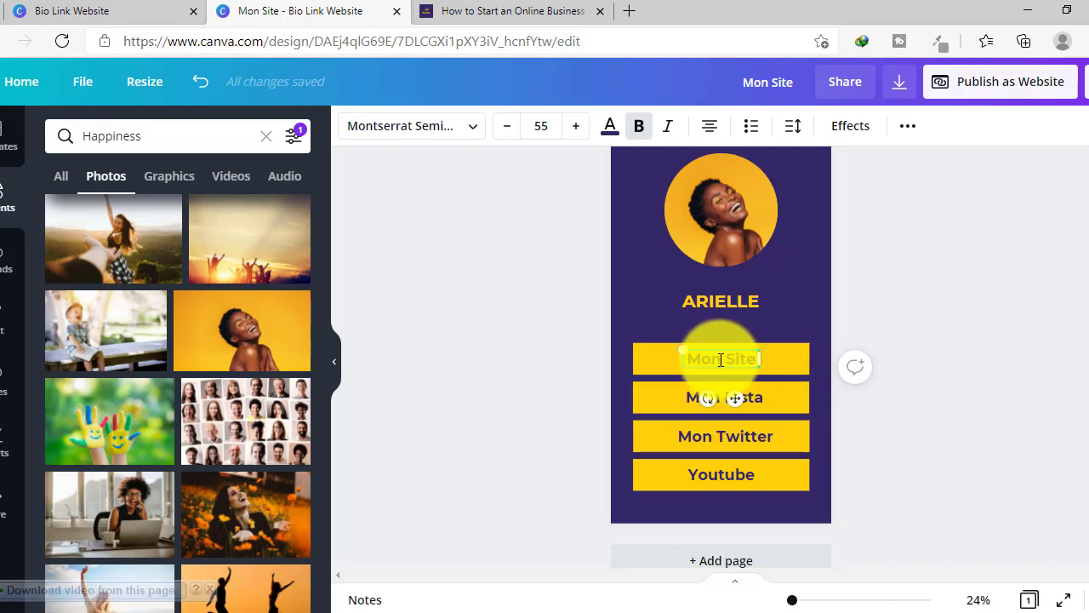
{"action": "left_click", "coordinate": [1007, 95]}
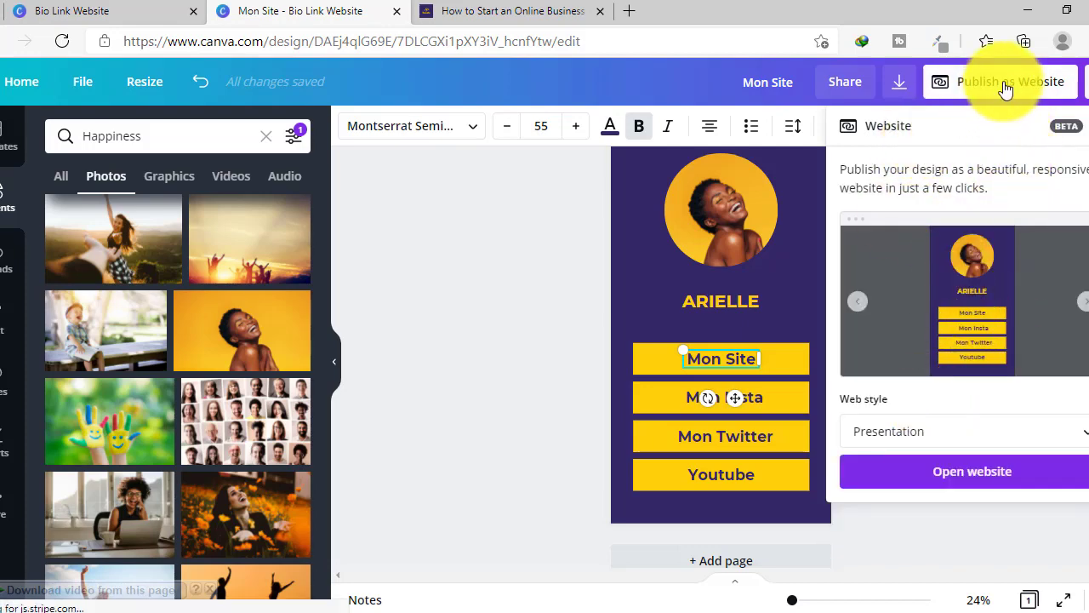
- Publish the bio page with the Scrolling web style and open the live website
{"action": "left_click", "coordinate": [900, 434]}
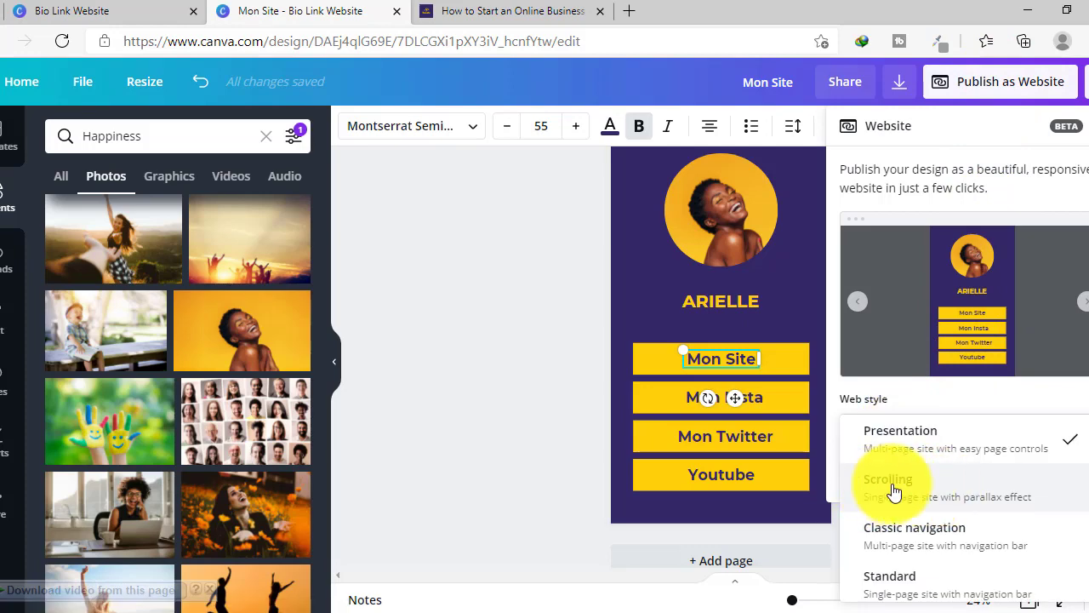
{"action": "left_click", "coordinate": [893, 492]}
{"action": "left_click", "coordinate": [927, 482]}
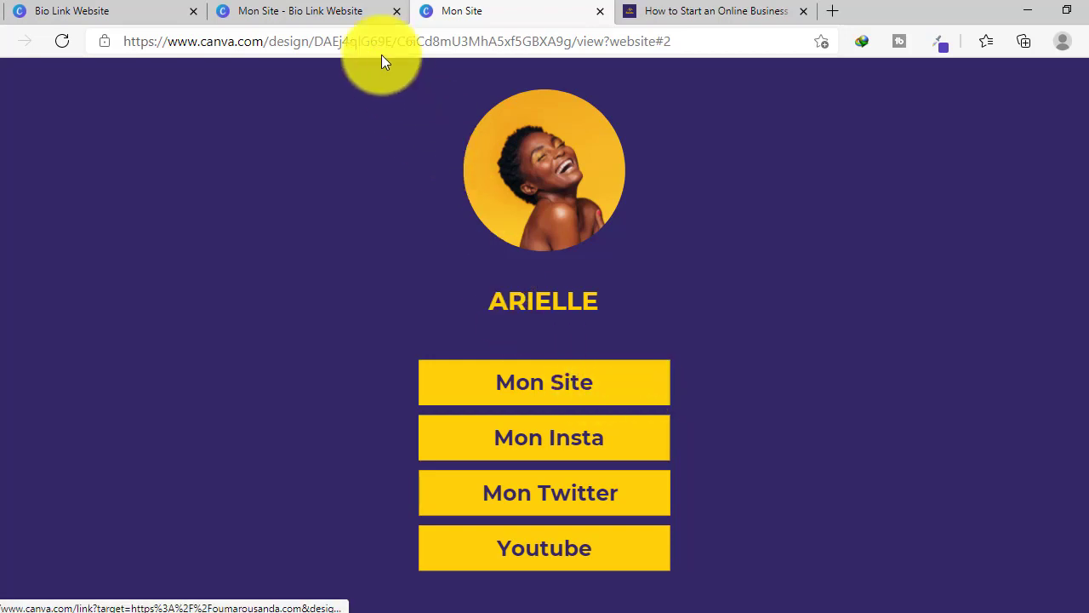
- Back in the editor, link the Mon Site text to the blog address
{"action": "left_click", "coordinate": [298, 11]}
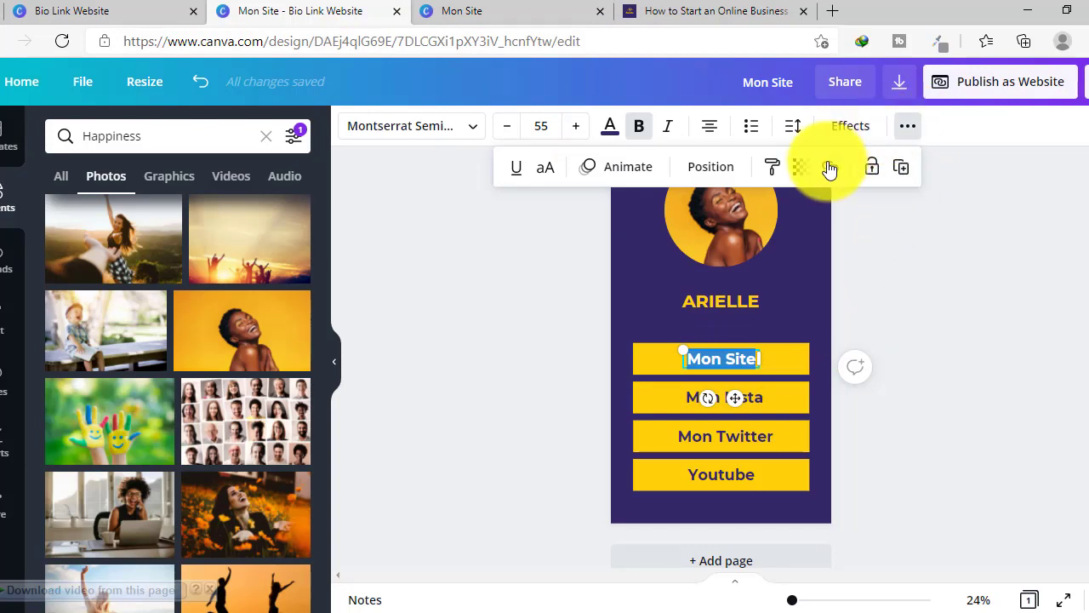
{"action": "left_click", "coordinate": [830, 168]}
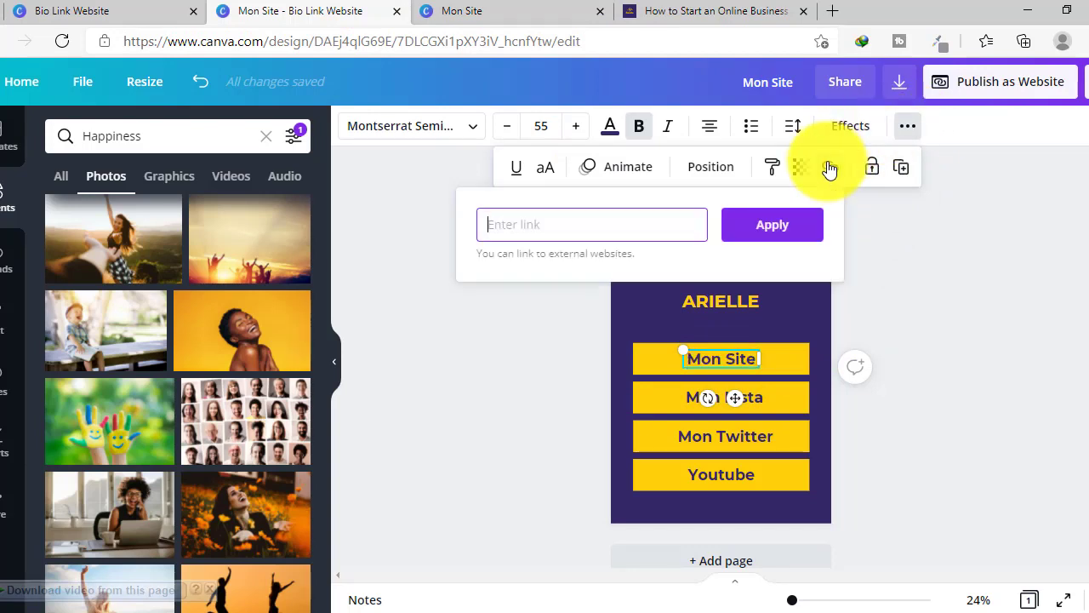
{"action": "left_click", "coordinate": [807, 235]}
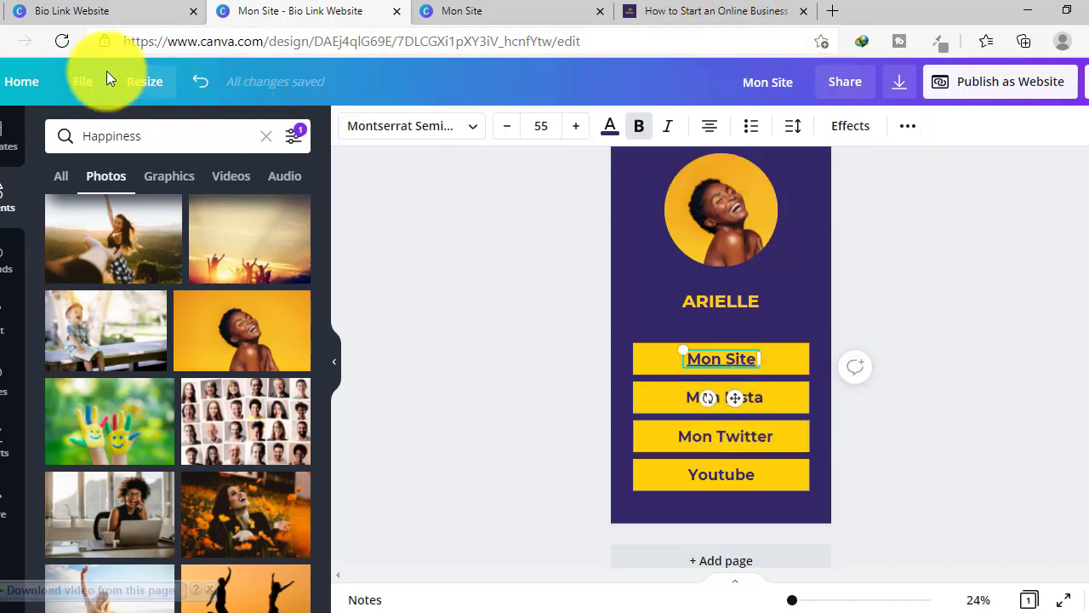
- Reload the published bio page to check the Mon Site link, then return to the editor
{"action": "left_click", "coordinate": [82, 81]}
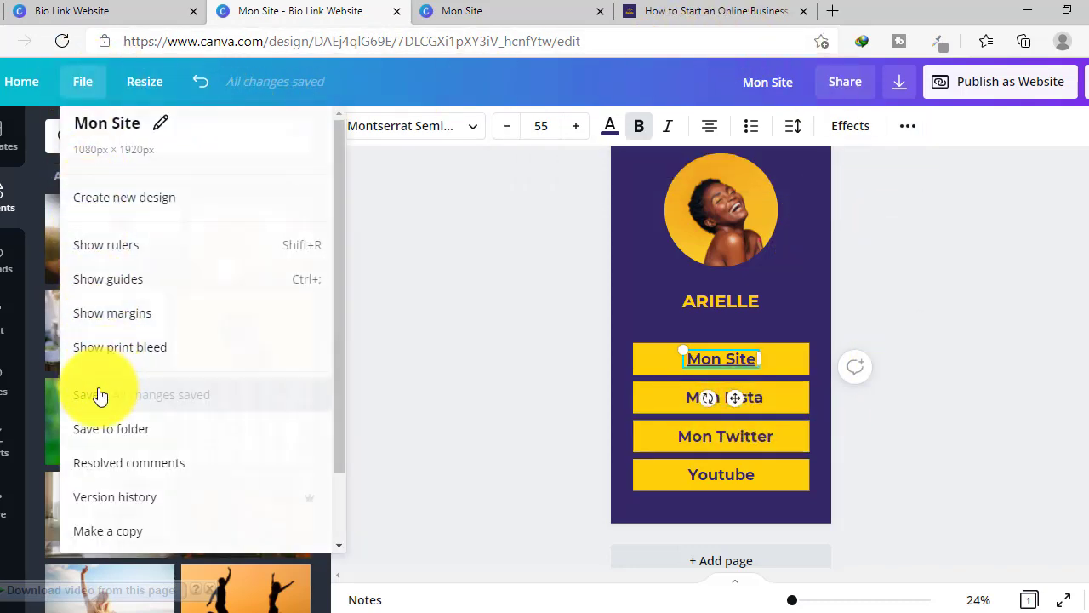
{"action": "left_click", "coordinate": [99, 395]}
{"action": "left_click", "coordinate": [468, 11]}
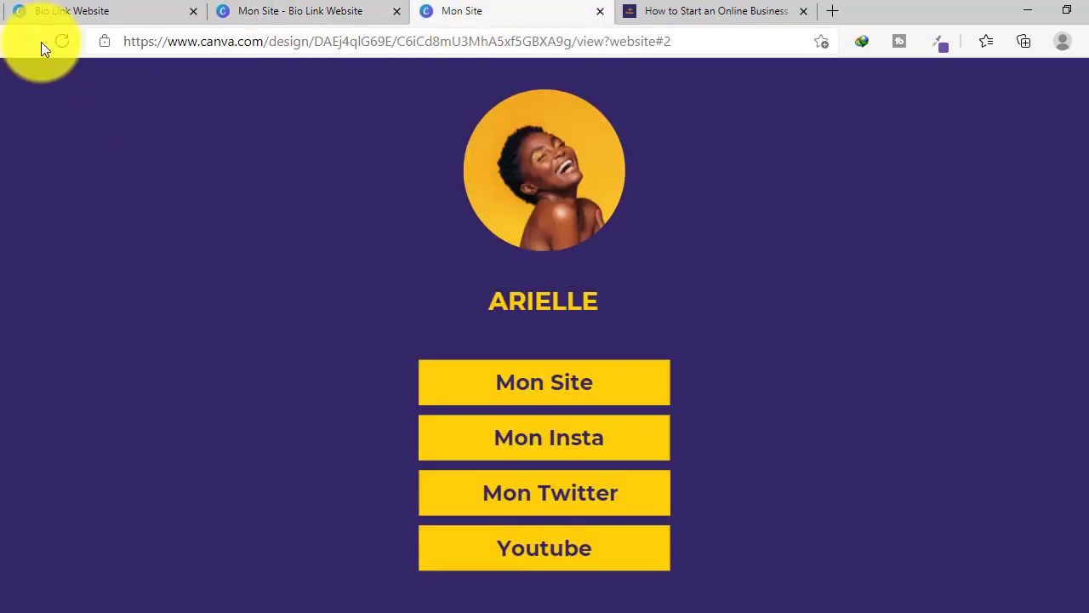
{"action": "left_click", "coordinate": [63, 42]}
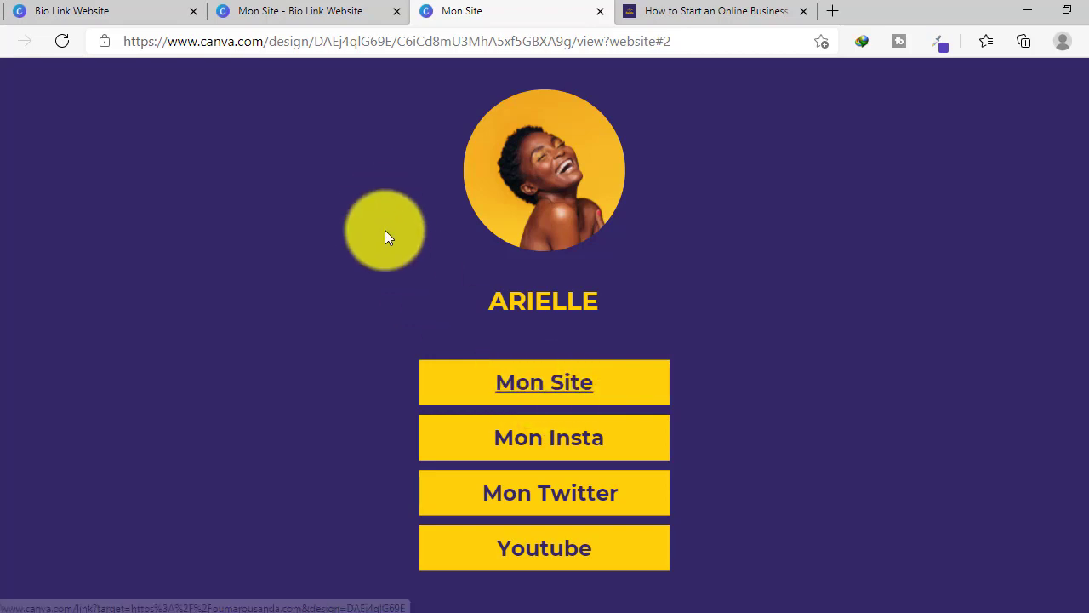
{"action": "left_click", "coordinate": [297, 8]}
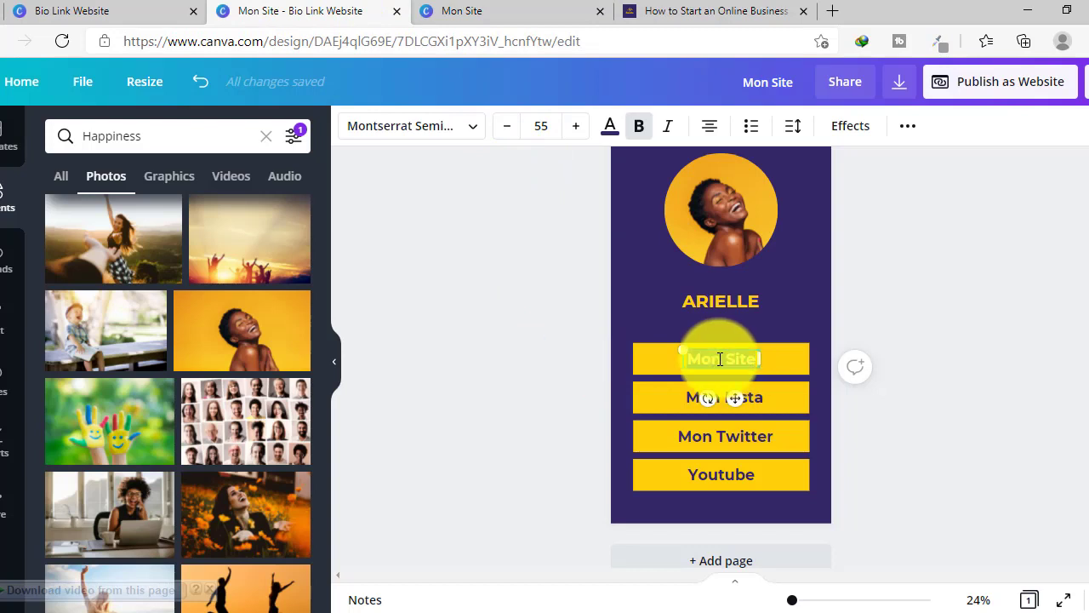
- Underline the Mon Site label, save the design, and switch to the published page
{"action": "left_click", "coordinate": [905, 129]}
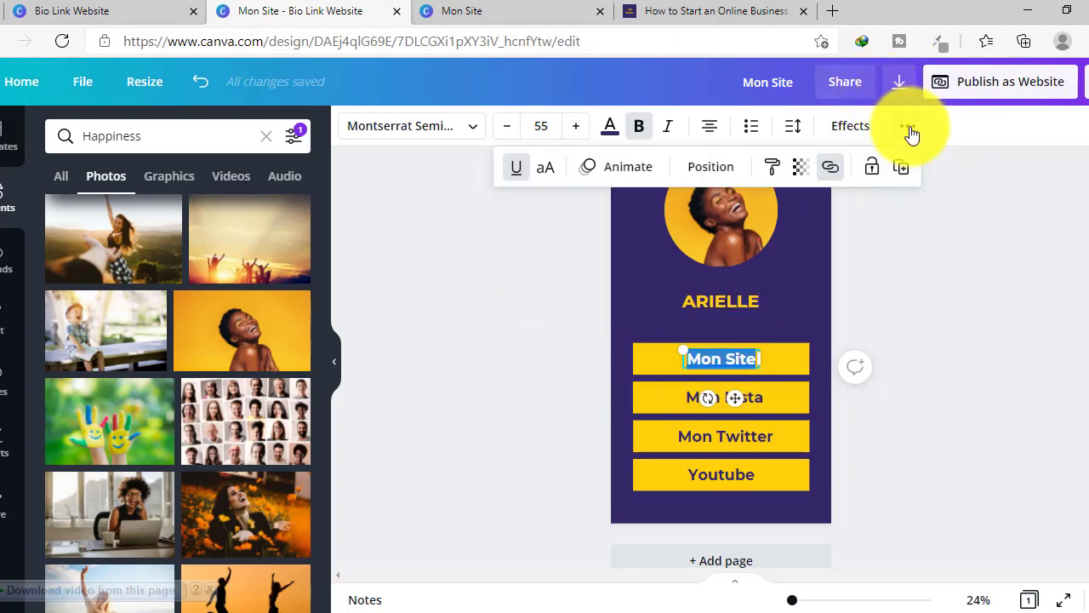
{"action": "left_click", "coordinate": [516, 177]}
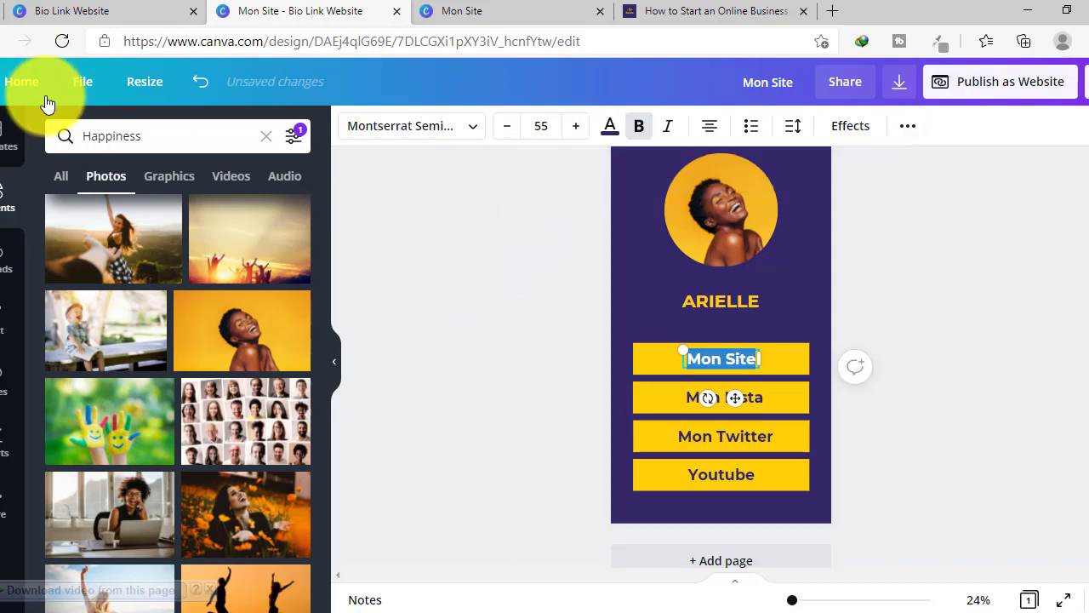
{"action": "left_click", "coordinate": [82, 82]}
{"action": "left_click", "coordinate": [95, 396]}
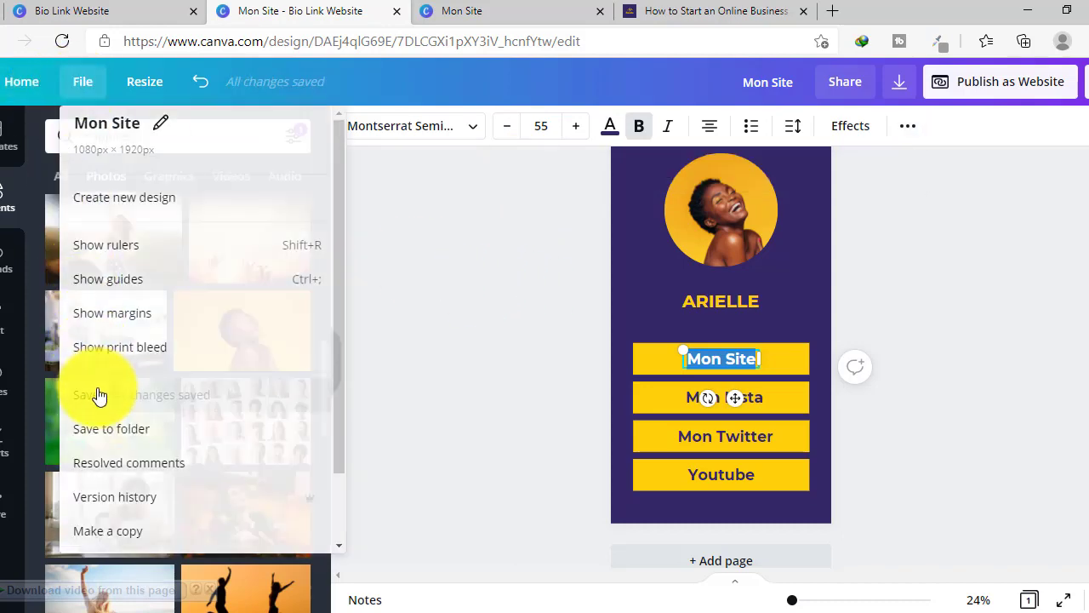
{"action": "left_click", "coordinate": [466, 12]}
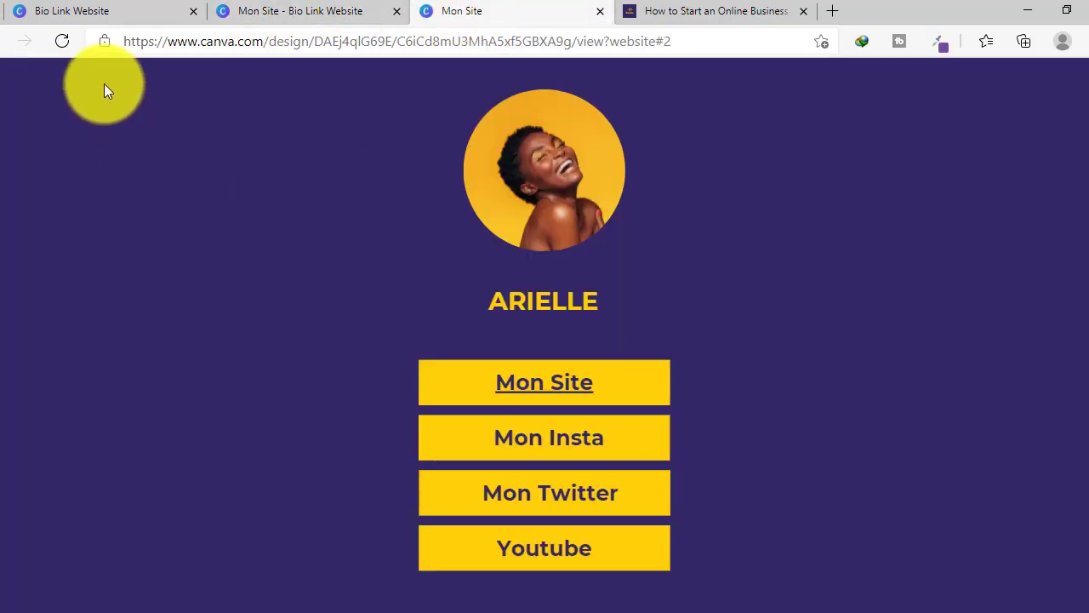
- Reload the published page, confirm Mon Site opens the blog, then close that tab
{"action": "left_click", "coordinate": [59, 43]}
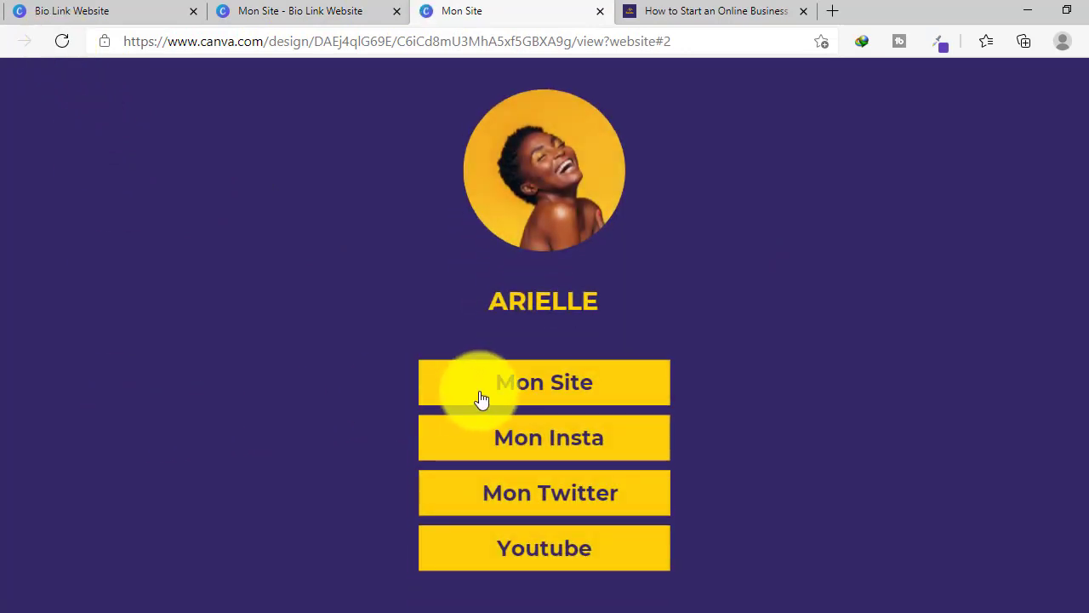
{"action": "left_click", "coordinate": [546, 386]}
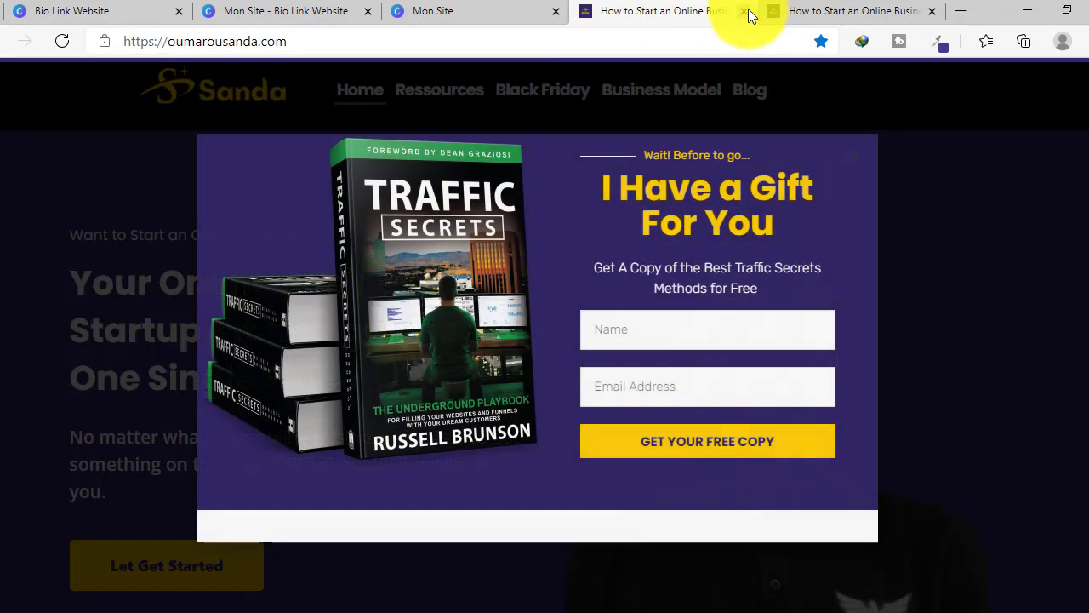
{"action": "left_click", "coordinate": [748, 11]}
{"action": "left_click", "coordinate": [309, 12]}
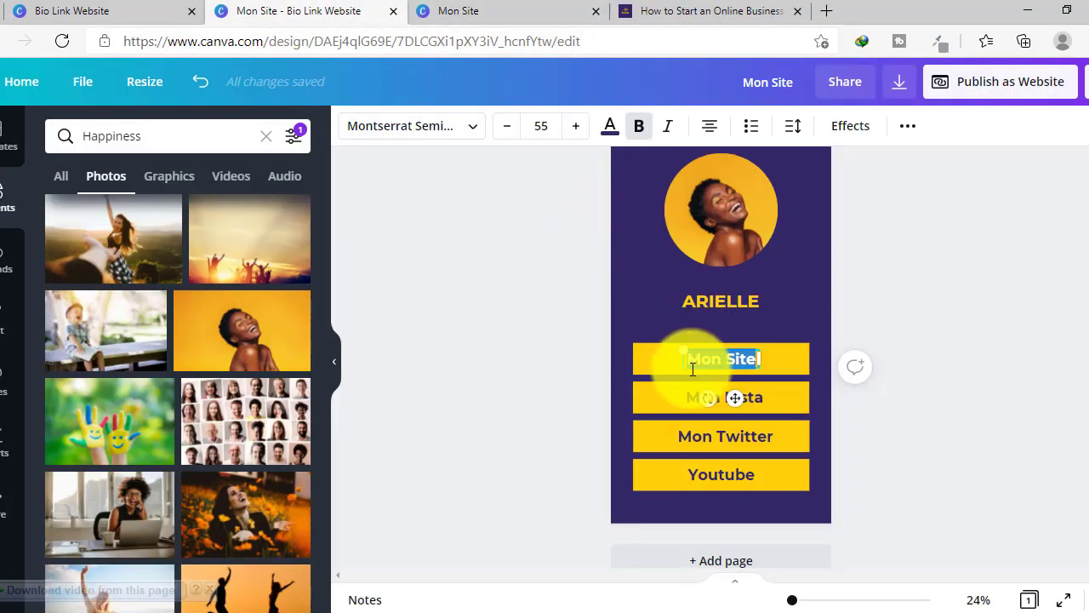
- Link the Mon Insta button and its text to the blog address
{"action": "left_click", "coordinate": [678, 400]}
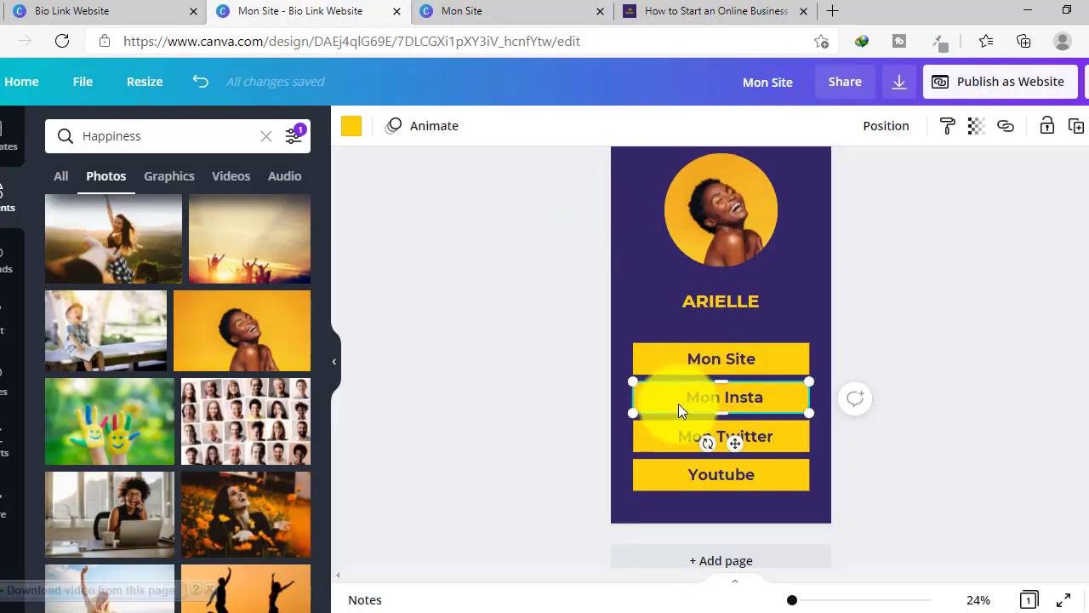
{"action": "left_click", "coordinate": [1007, 127]}
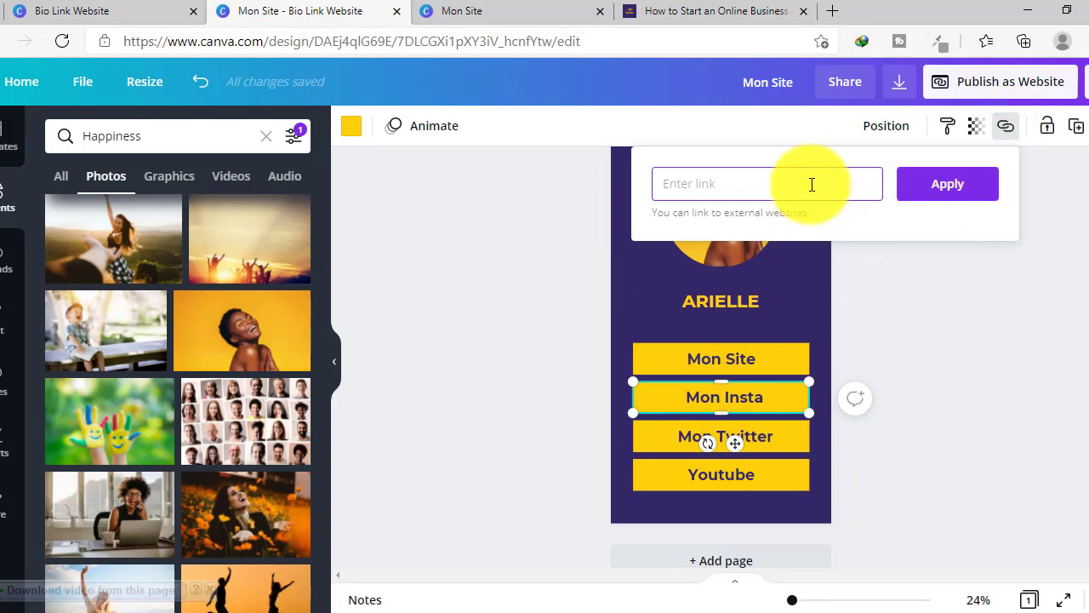
{"action": "left_click", "coordinate": [936, 184]}
{"action": "double_click", "coordinate": [724, 400]}
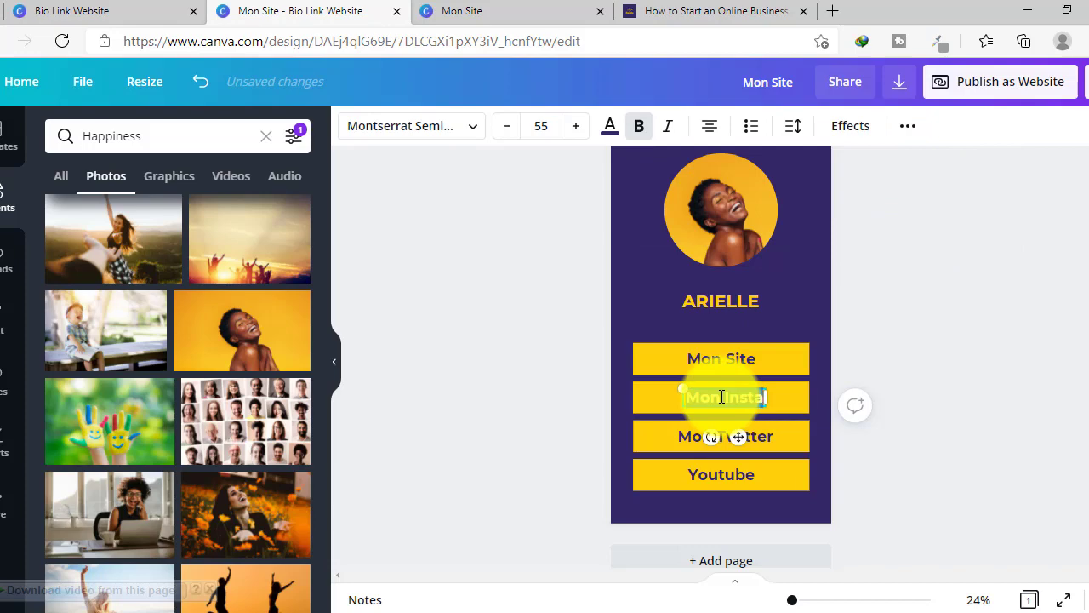
{"action": "left_click", "coordinate": [907, 126]}
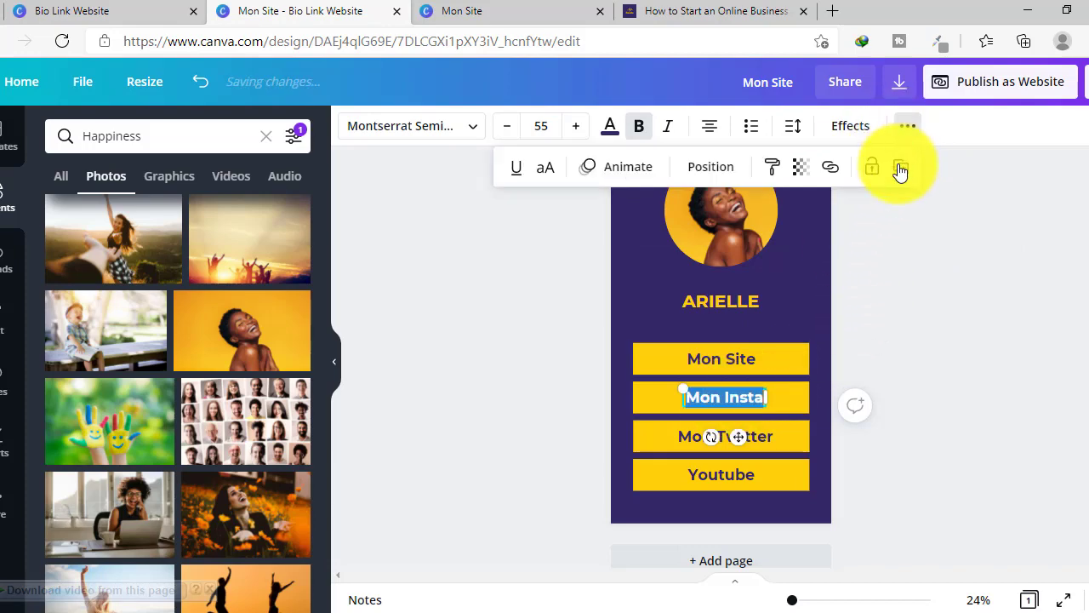
{"action": "left_click", "coordinate": [831, 167]}
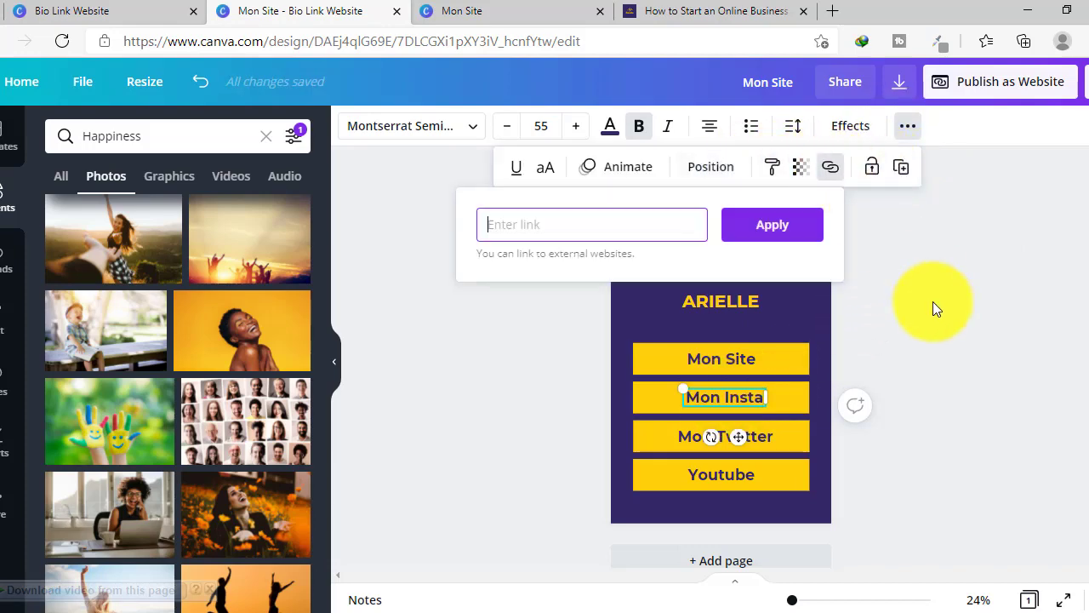
{"action": "type", "text": "https://oumarsusanda.com/"}
{"action": "left_click", "coordinate": [758, 228]}
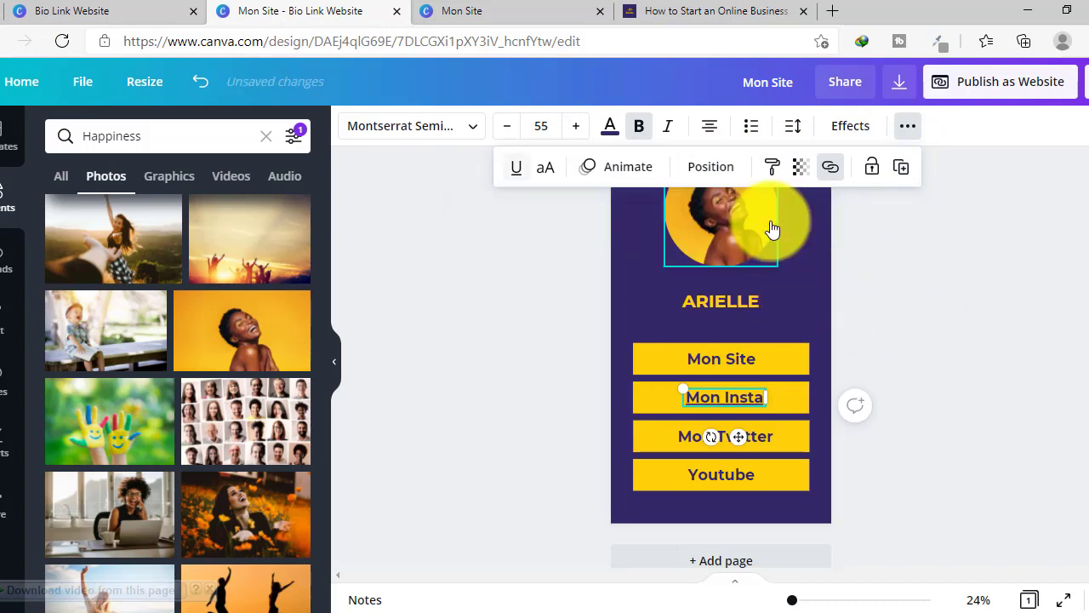
- Paste the blog address as the link for the Mon Twitter button and its text
{"action": "left_click", "coordinate": [649, 440]}
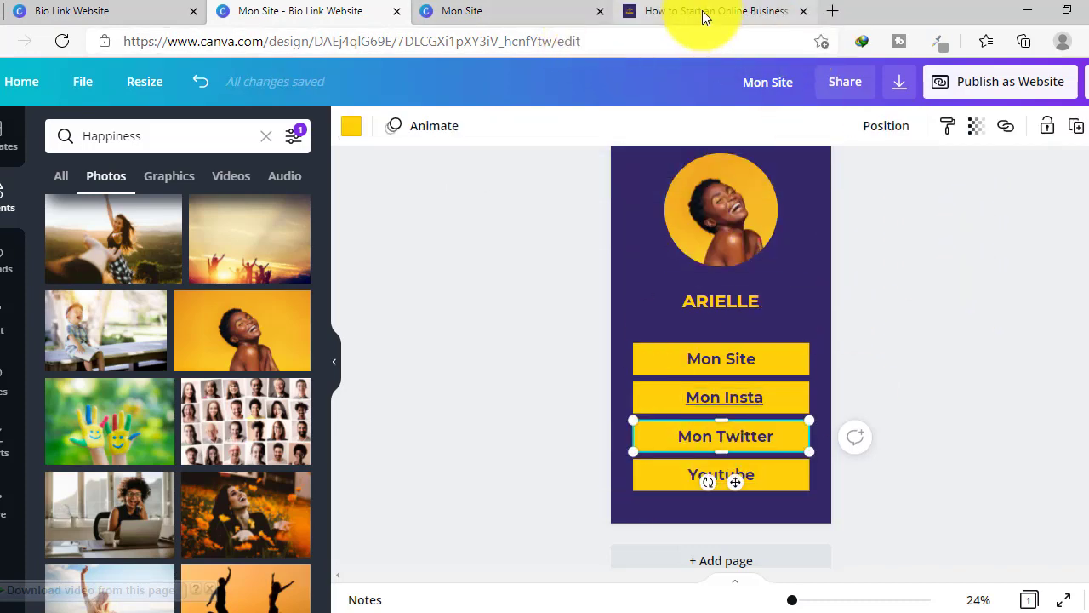
{"action": "left_click", "coordinate": [1006, 126]}
{"action": "type", "text": "https://numerosamida.com/"}
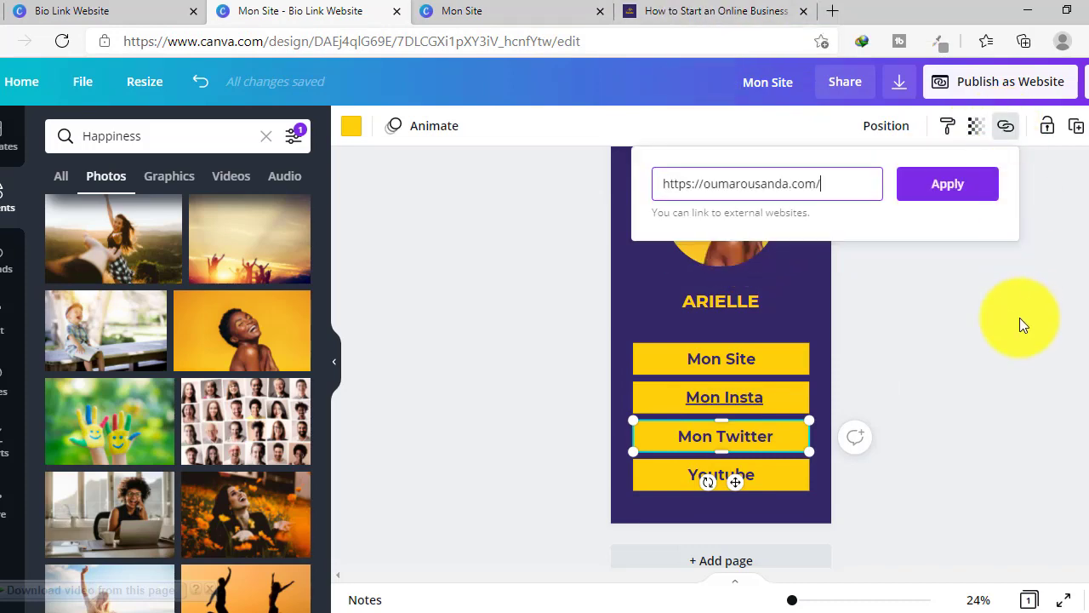
{"action": "left_click", "coordinate": [965, 191]}
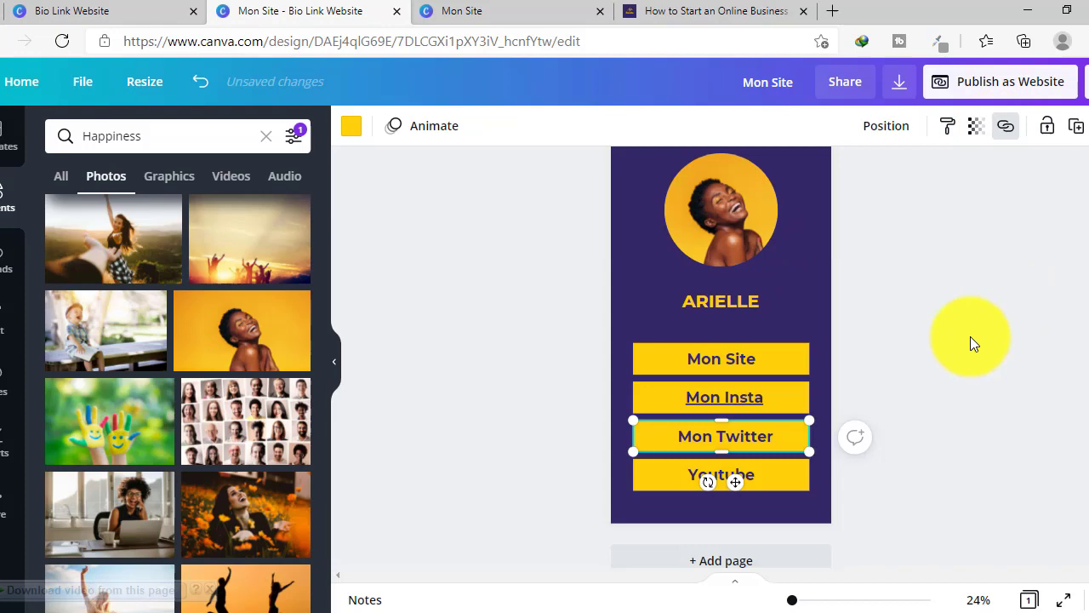
{"action": "left_click", "coordinate": [733, 440]}
{"action": "key", "text": "ctrl+a"}
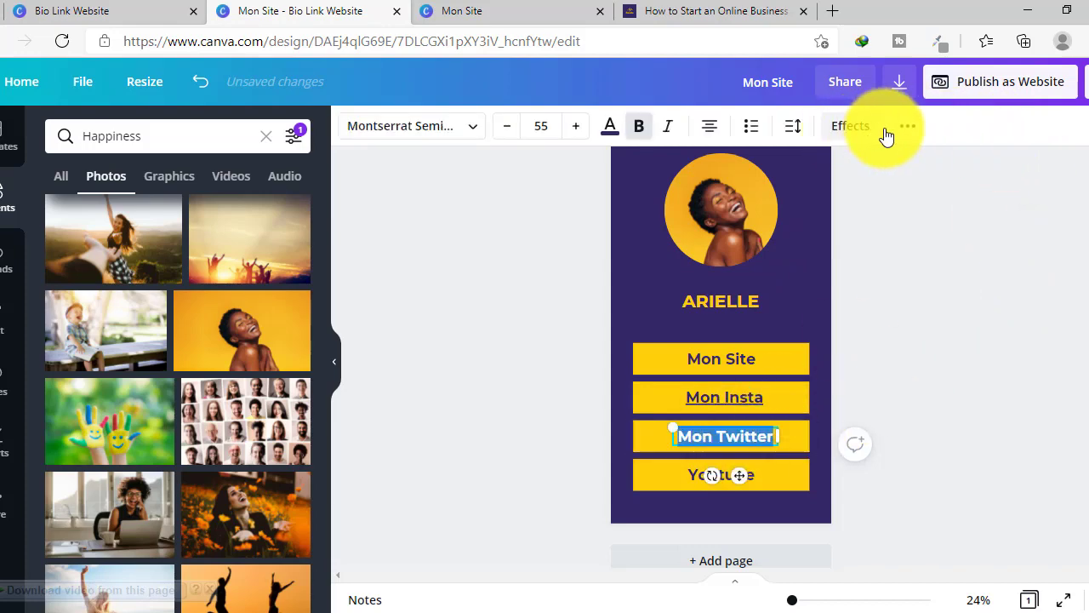
{"action": "left_click", "coordinate": [907, 126]}
{"action": "left_click", "coordinate": [830, 166]}
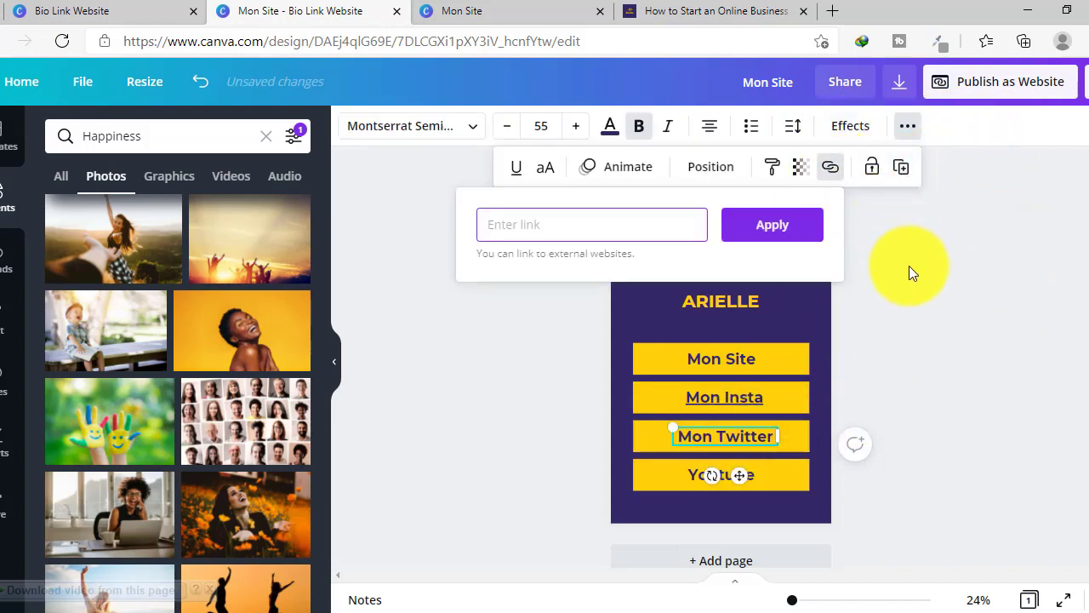
{"action": "type", "text": "https://oumarsusanda.com/"}
{"action": "left_click", "coordinate": [772, 225]}
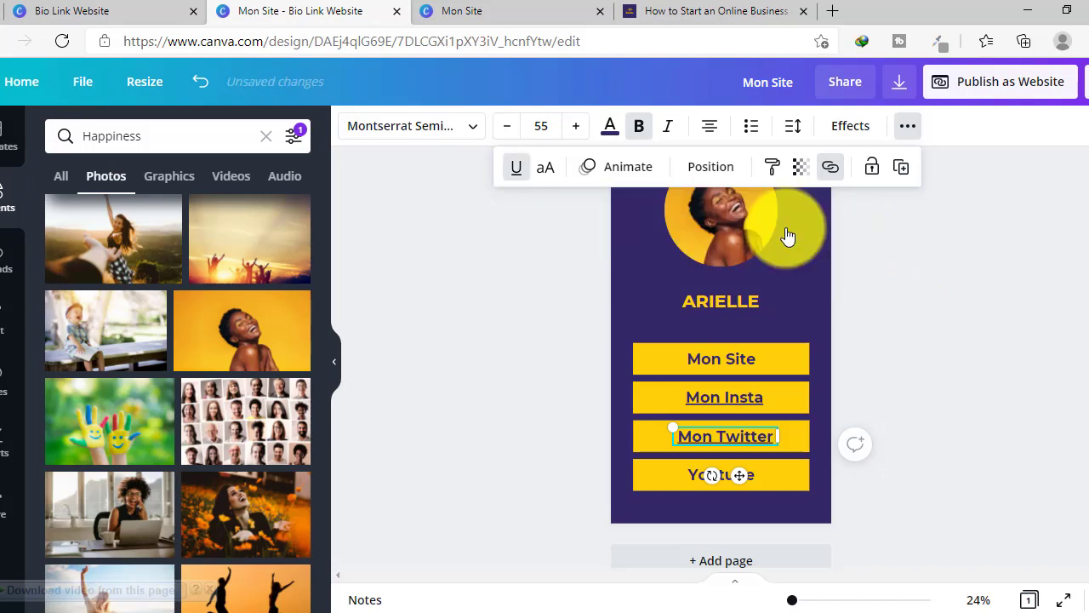
- Paste the blog address as the link for the Youtube button and its text
{"action": "left_click", "coordinate": [668, 484]}
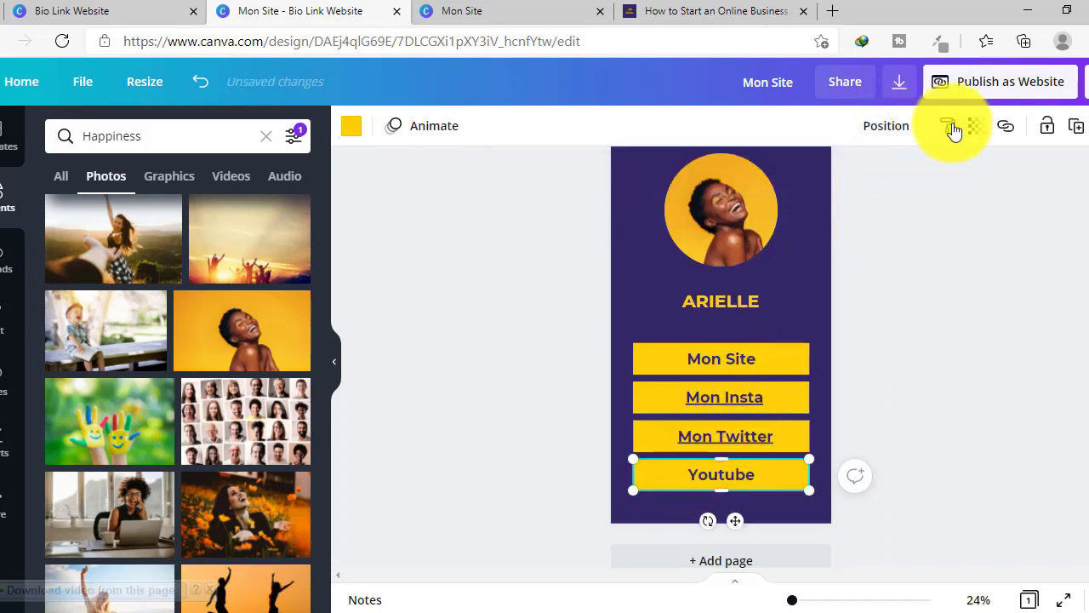
{"action": "left_click", "coordinate": [1006, 128]}
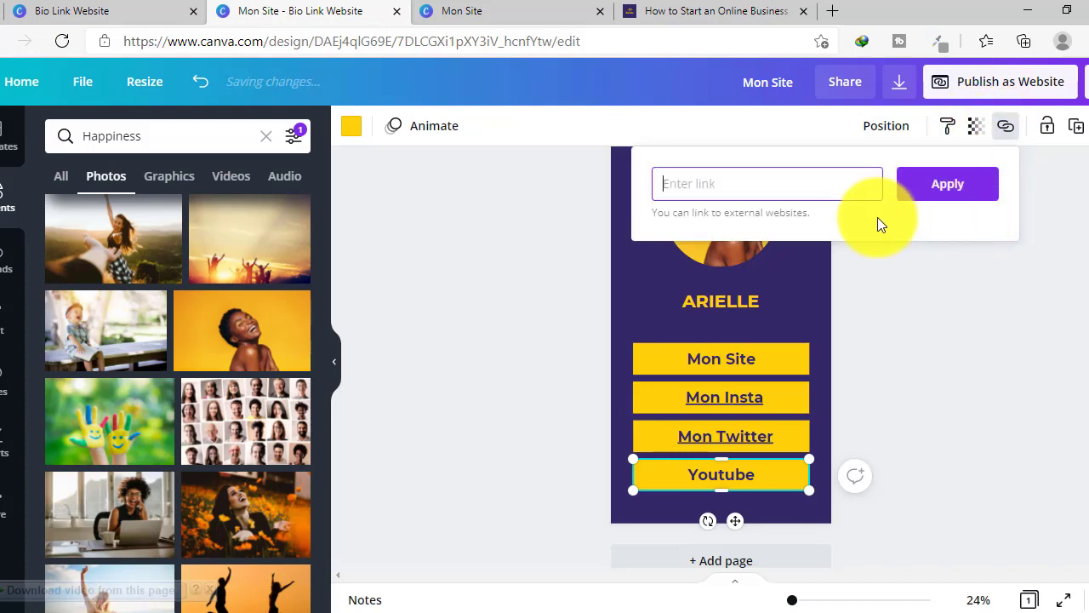
{"action": "type", "text": "https://ourhersusanda.com/"}
{"action": "left_click", "coordinate": [945, 186]}
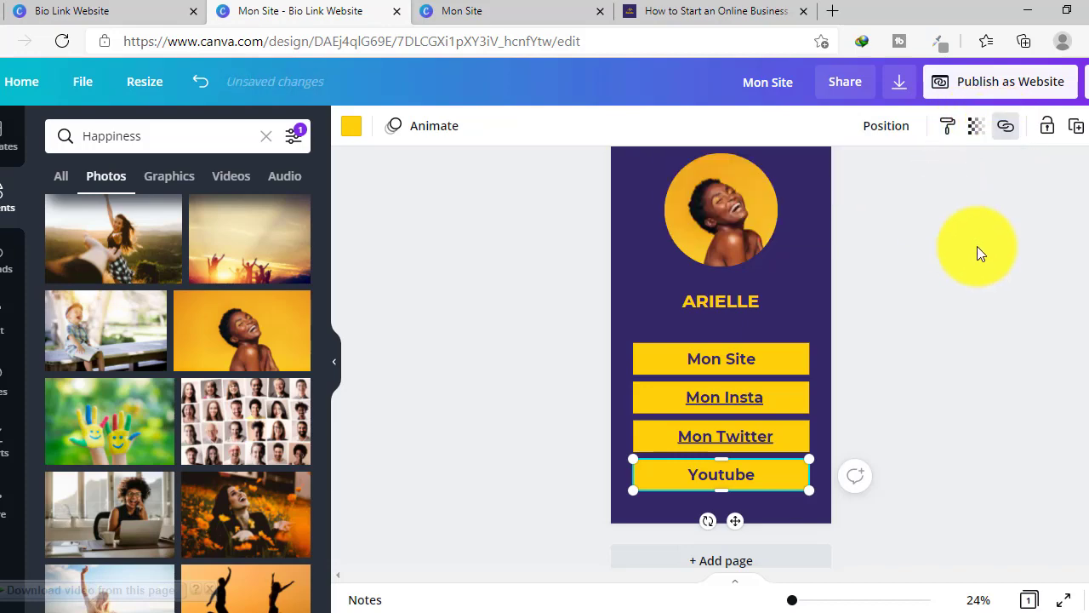
{"action": "double_click", "coordinate": [713, 477]}
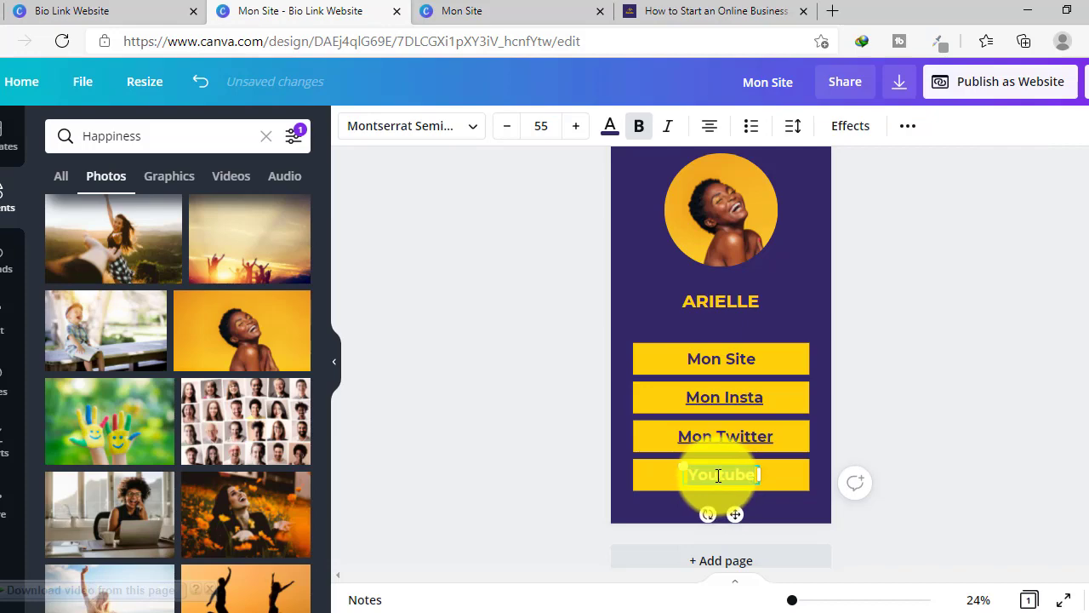
{"action": "left_click", "coordinate": [907, 126]}
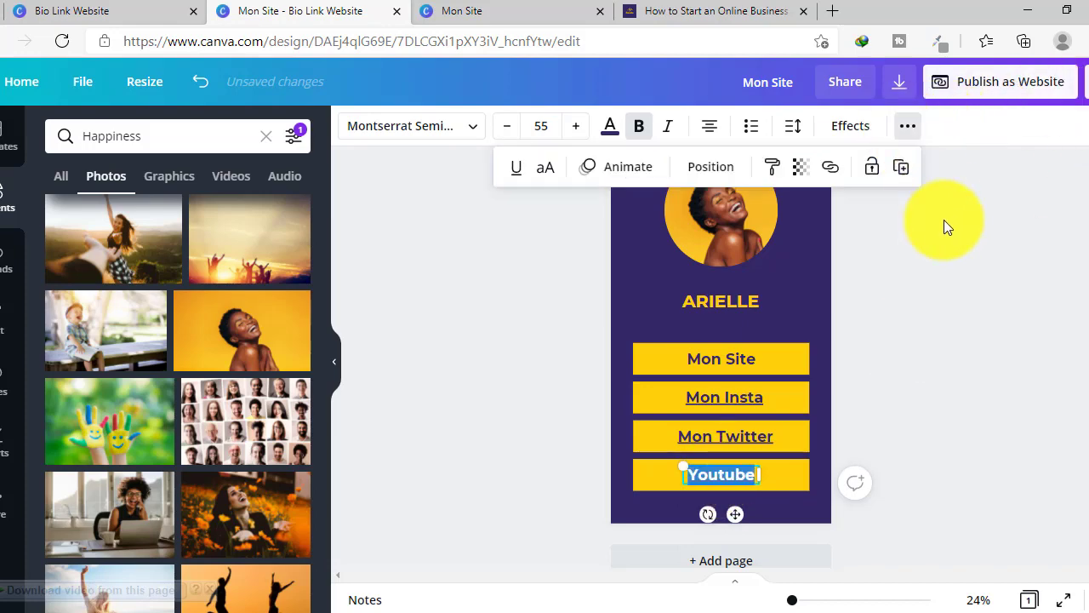
{"action": "left_click", "coordinate": [831, 170]}
{"action": "type", "text": "https://ourmarsusanda.com/"}
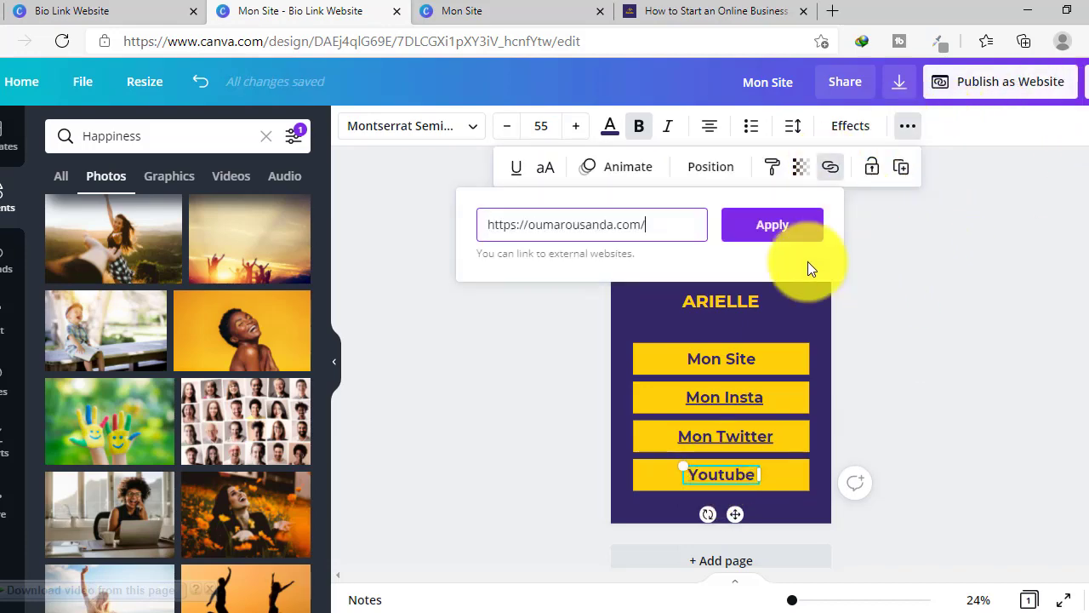
{"action": "left_click", "coordinate": [779, 237]}
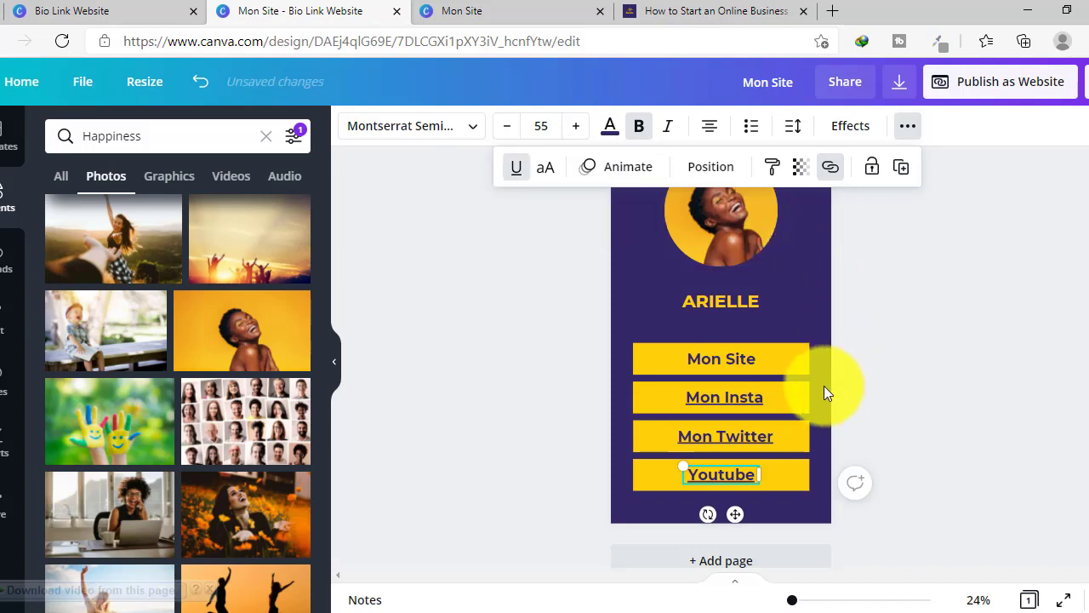
{"action": "left_click", "coordinate": [741, 400]}
{"action": "left_click", "coordinate": [740, 398]}
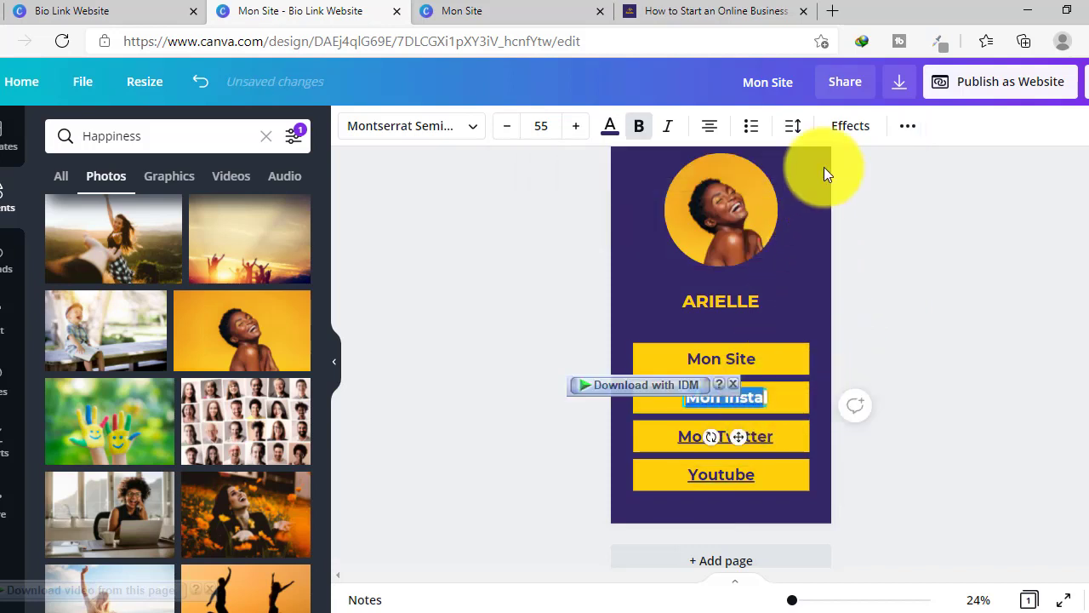
- Check the links on the Mon Insta, Mon Twitter and Youtube texts, and confirm everything is saved
{"action": "left_click", "coordinate": [908, 126]}
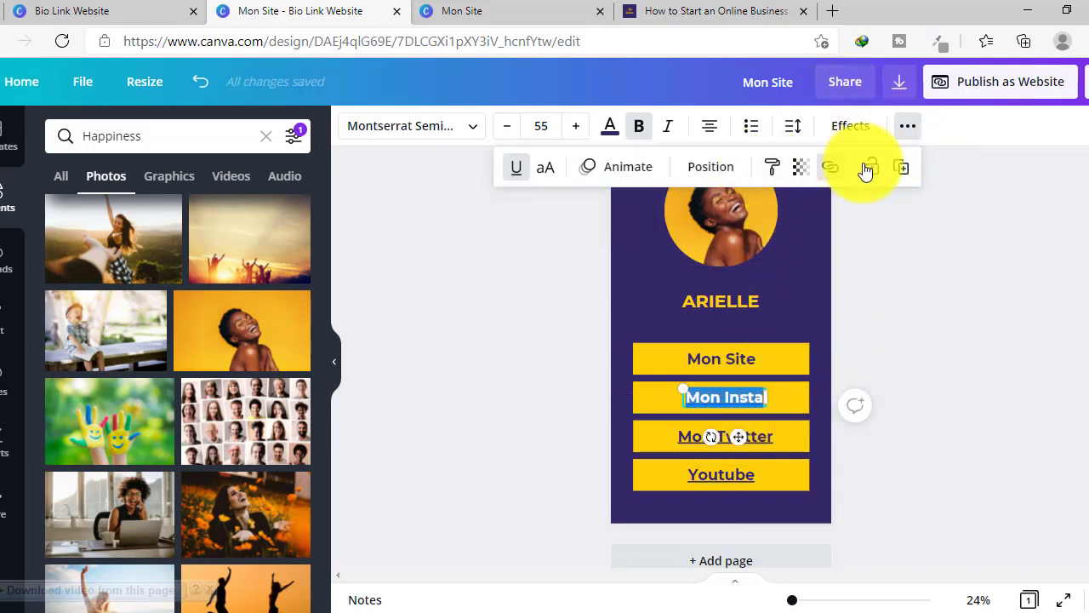
{"action": "double_click", "coordinate": [681, 435]}
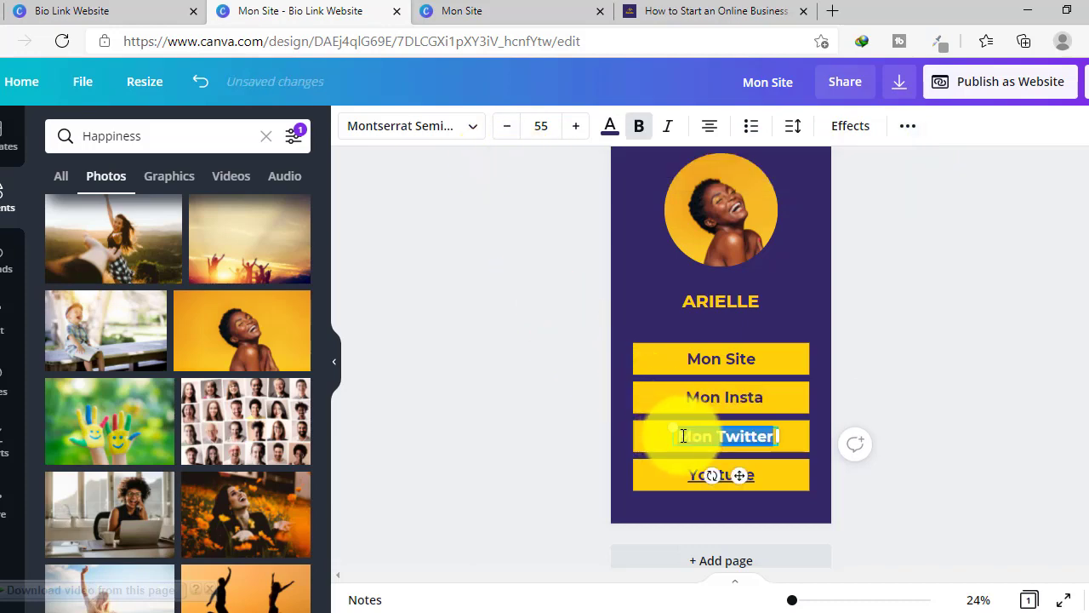
{"action": "left_click", "coordinate": [907, 126]}
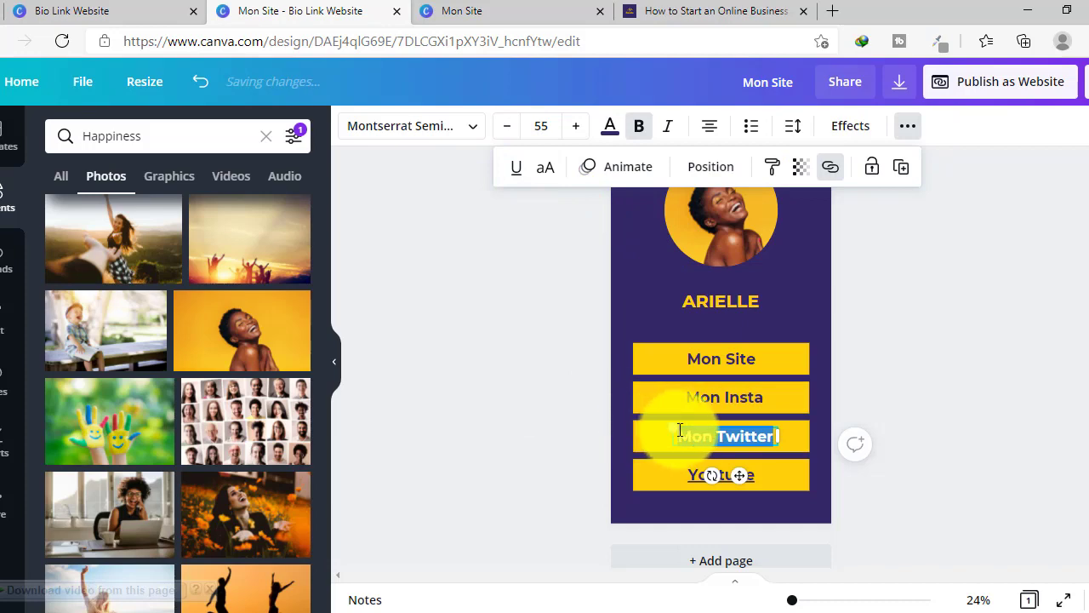
{"action": "left_click", "coordinate": [705, 475]}
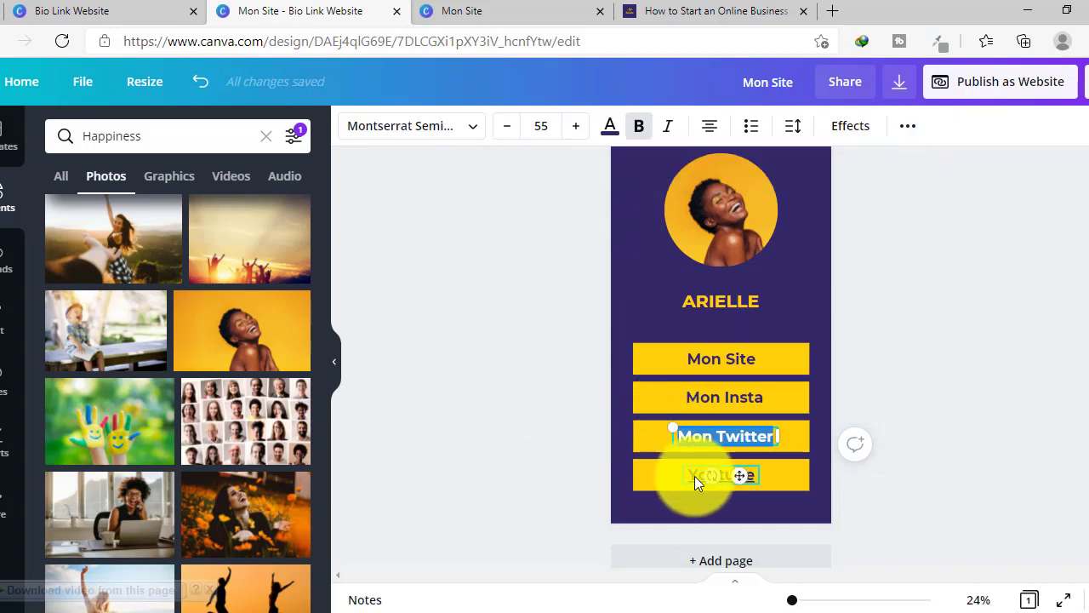
{"action": "double_click", "coordinate": [694, 476]}
{"action": "left_click", "coordinate": [903, 133]}
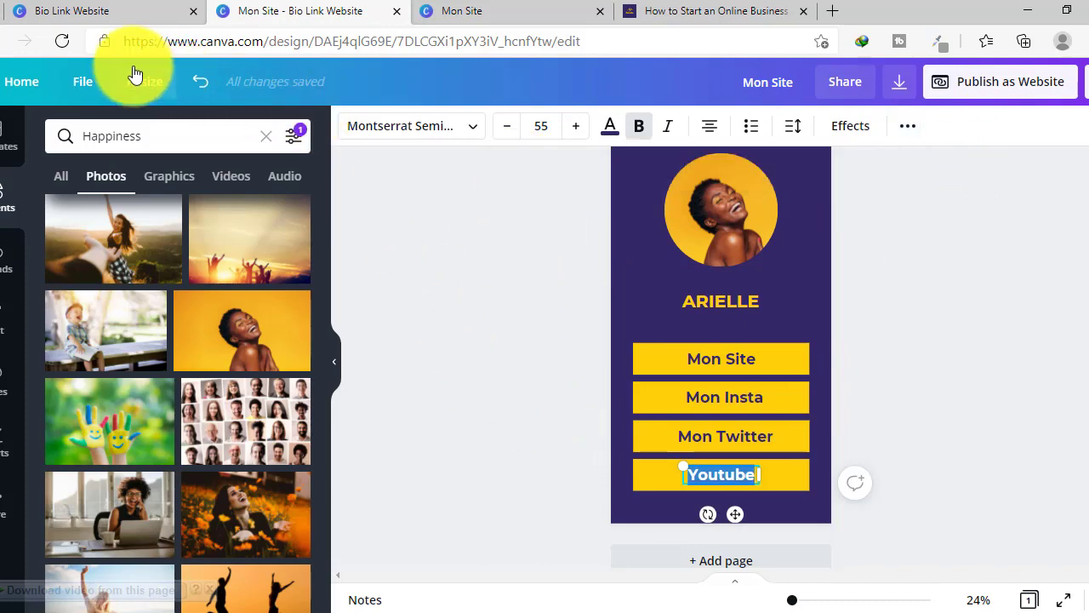
{"action": "left_click", "coordinate": [85, 82]}
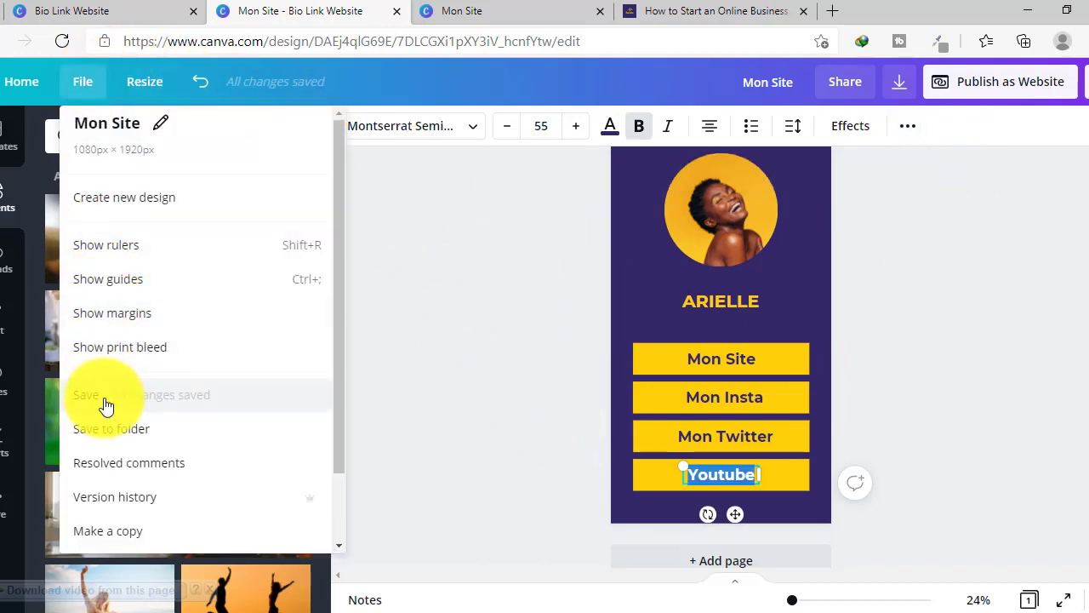
{"action": "key", "text": "Escape"}
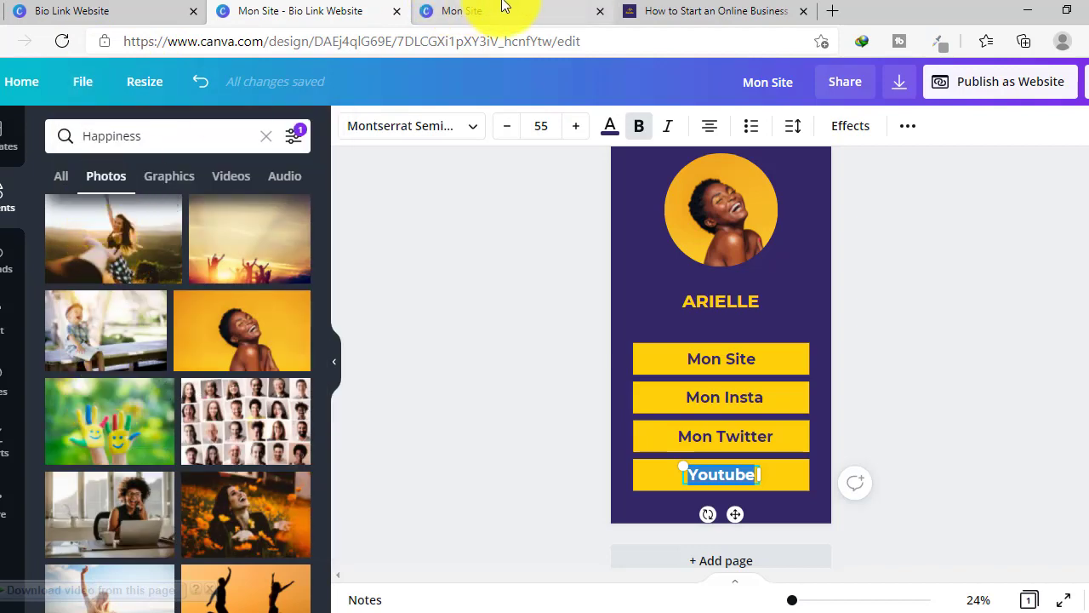
- Reload the published Mon Site page and select its full web address in the address bar
{"action": "left_click", "coordinate": [503, 11]}
{"action": "left_click", "coordinate": [68, 46]}
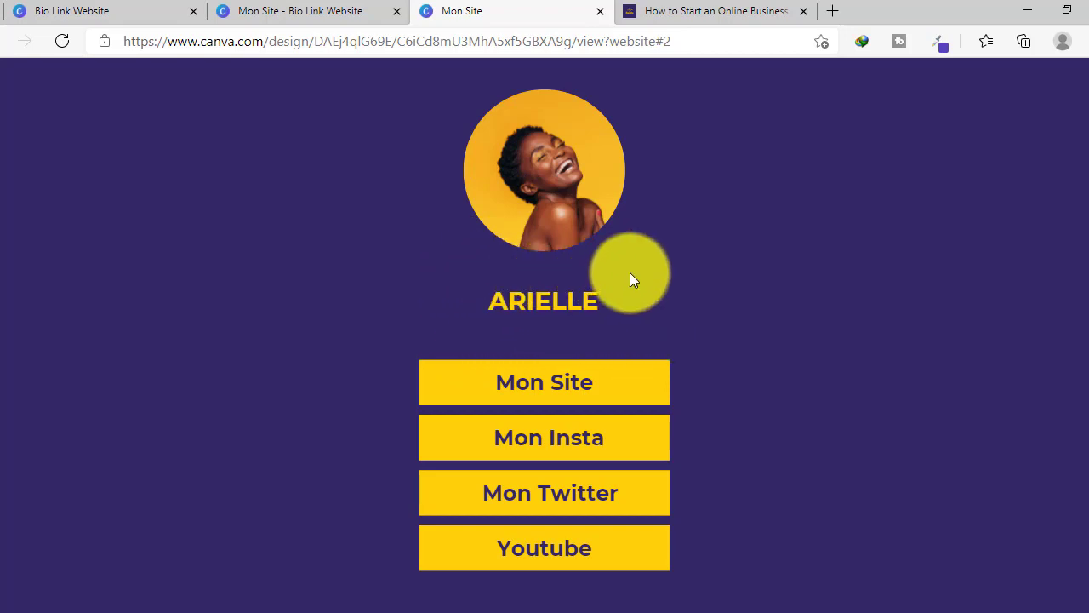
{"action": "left_click", "coordinate": [341, 11]}
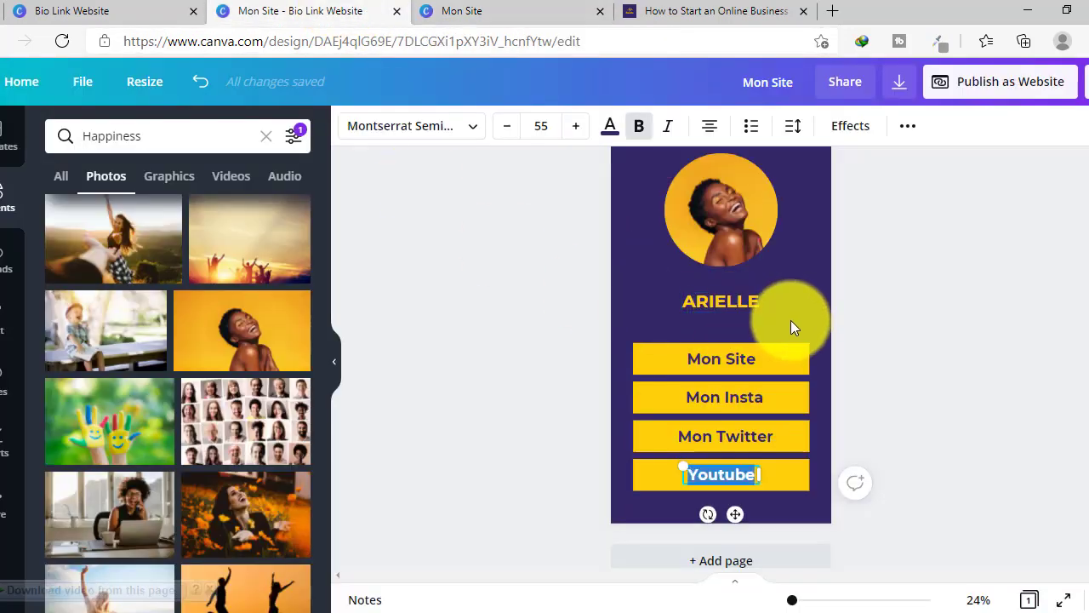
{"action": "left_click", "coordinate": [927, 332]}
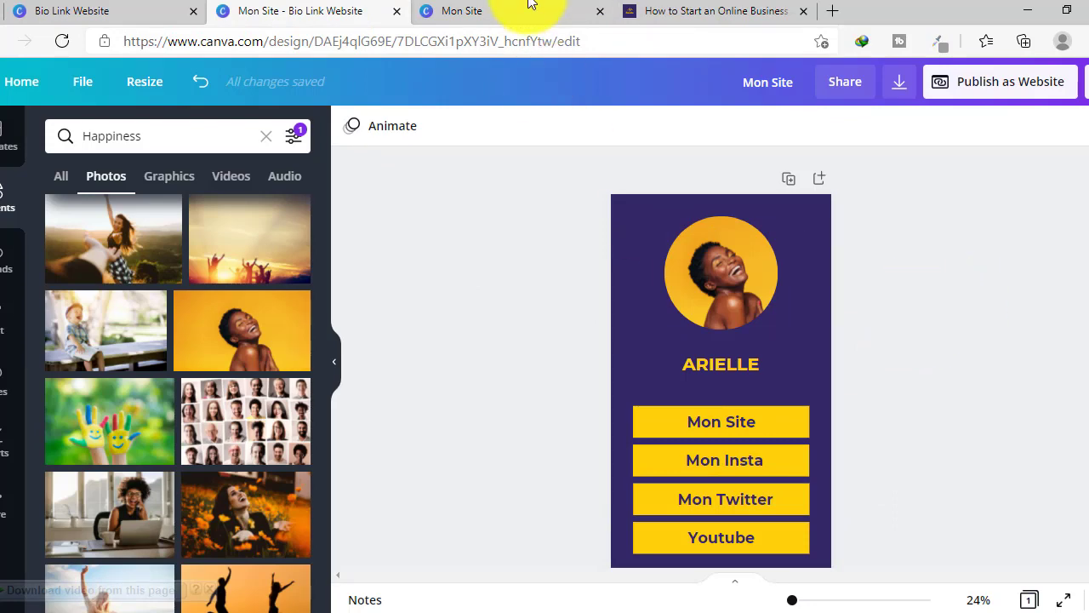
{"action": "left_click", "coordinate": [502, 7]}
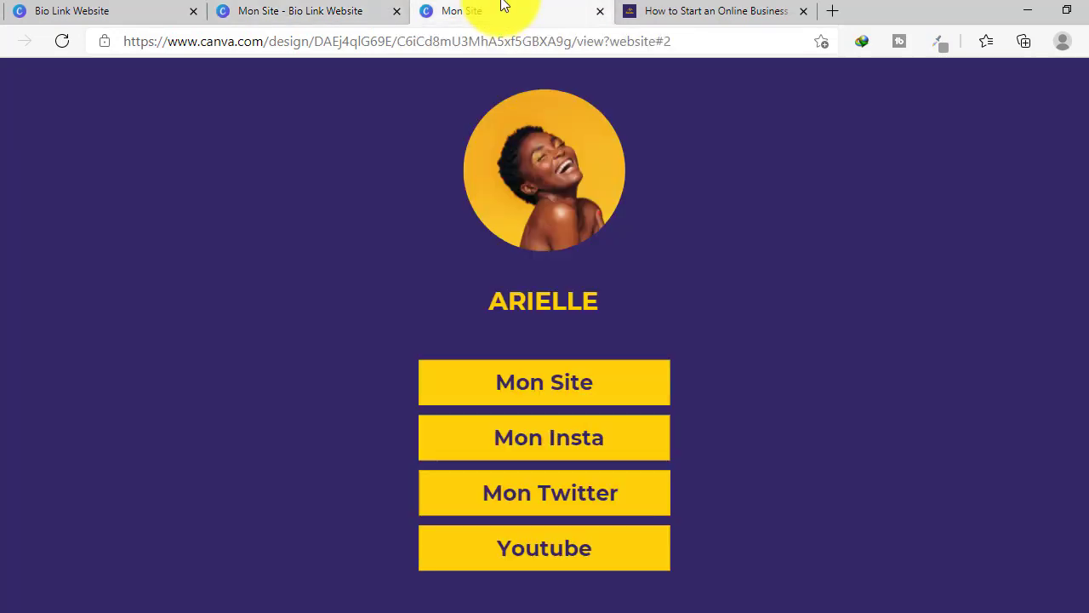
{"action": "triple_click", "coordinate": [373, 44]}
{"action": "key", "text": "ctrl+c"}
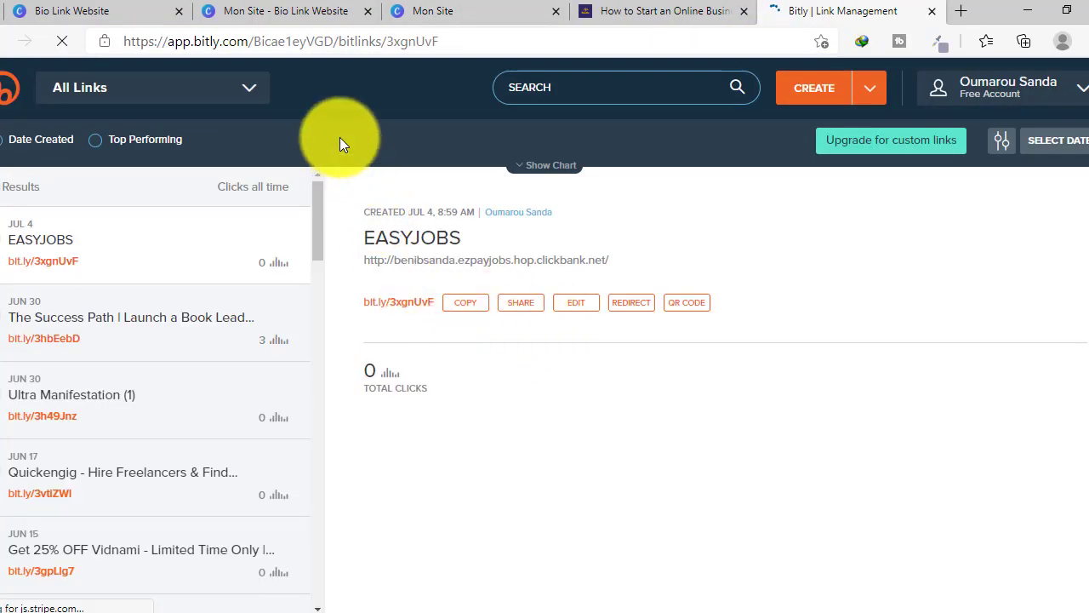
- Create a Bitly short link from the published Mon Site Canva page's URL
{"action": "left_click", "coordinate": [436, 12]}
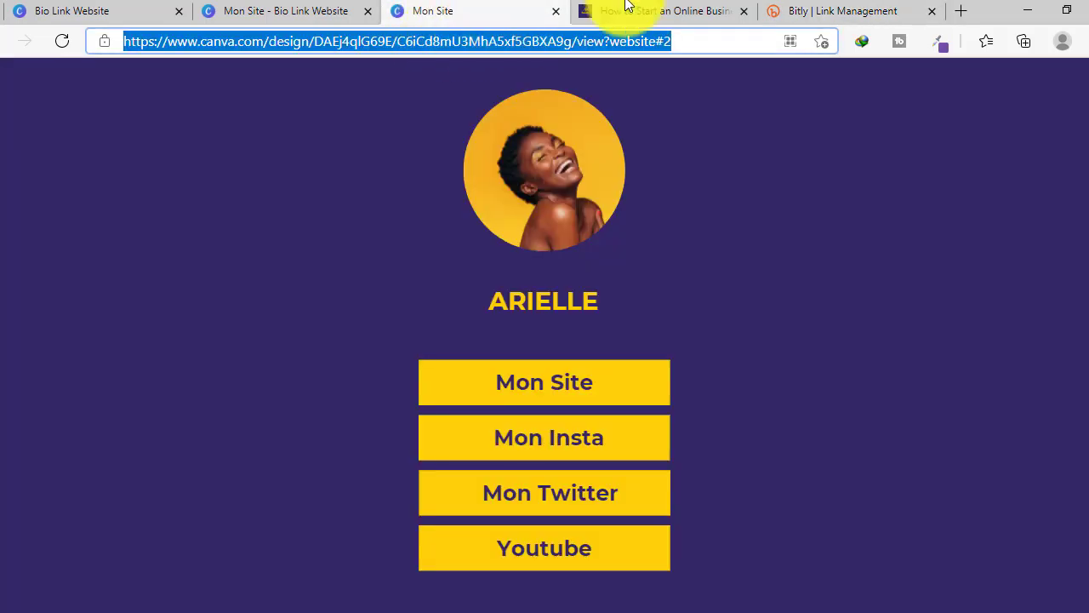
{"action": "left_click", "coordinate": [804, 10]}
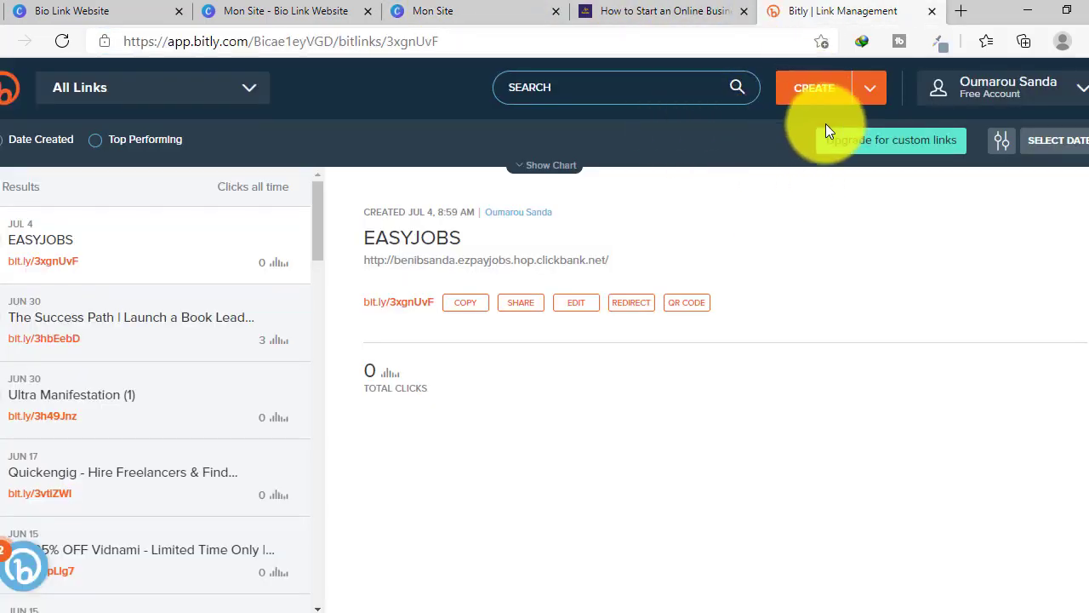
{"action": "left_click", "coordinate": [825, 93]}
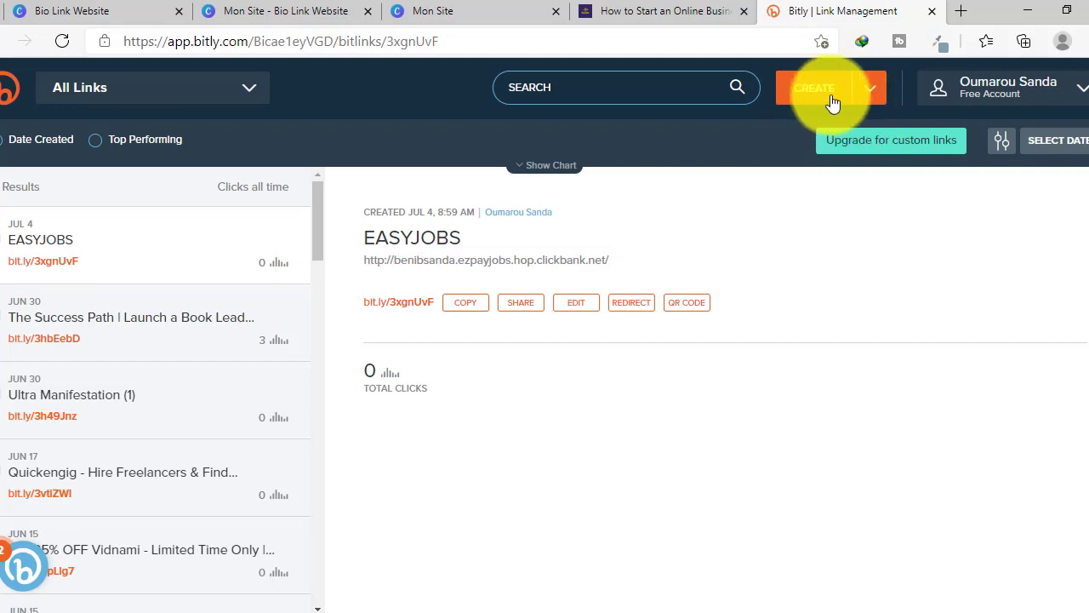
{"action": "mouse_move", "coordinate": [862, 95]}
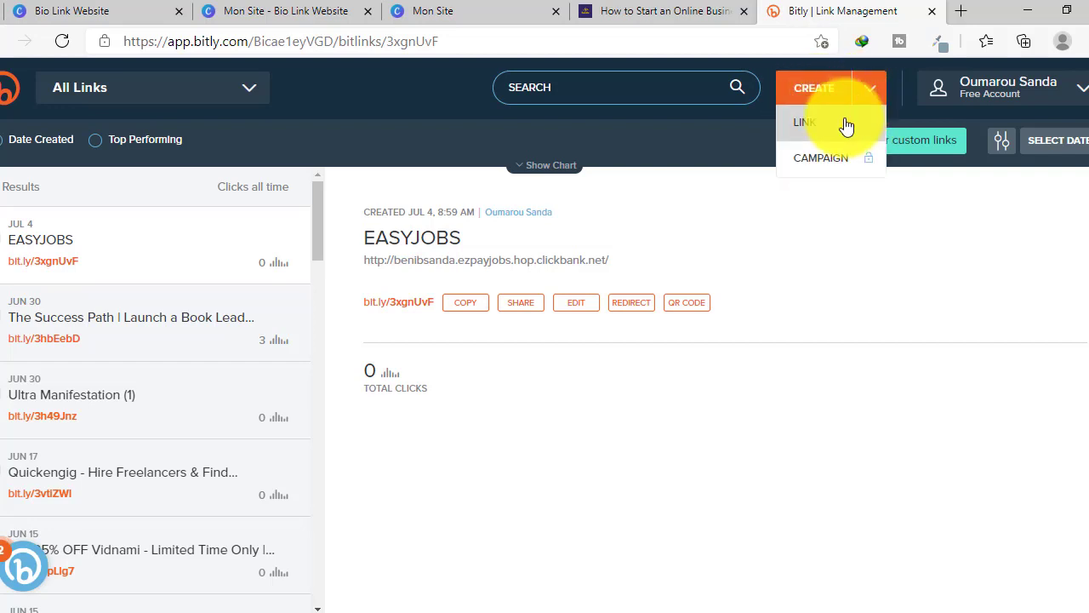
{"action": "left_click", "coordinate": [846, 126]}
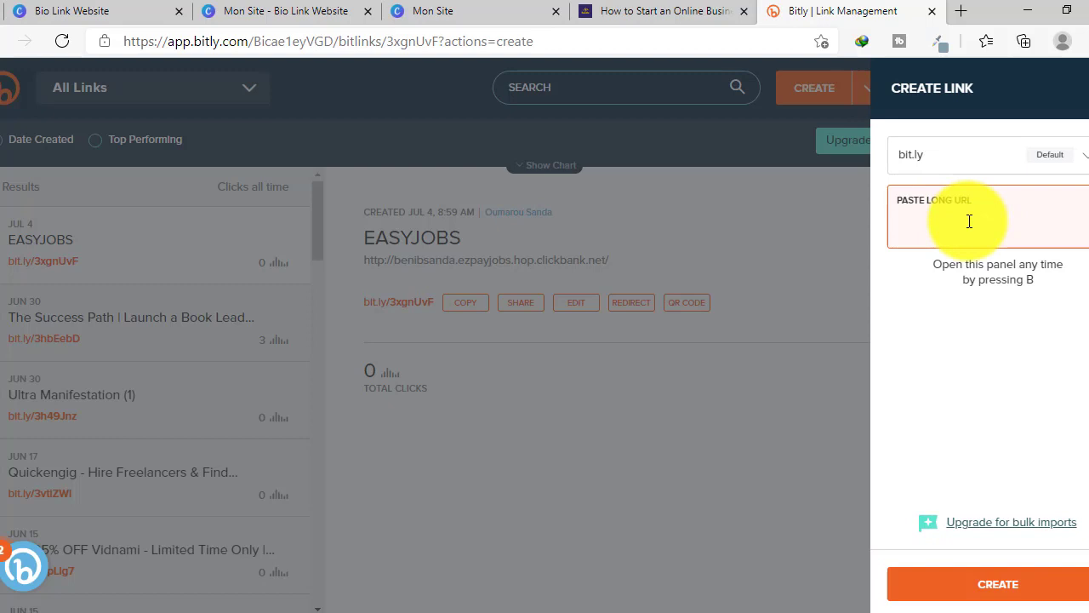
{"action": "key", "text": "ctrl+v"}
{"action": "left_click", "coordinate": [995, 587]}
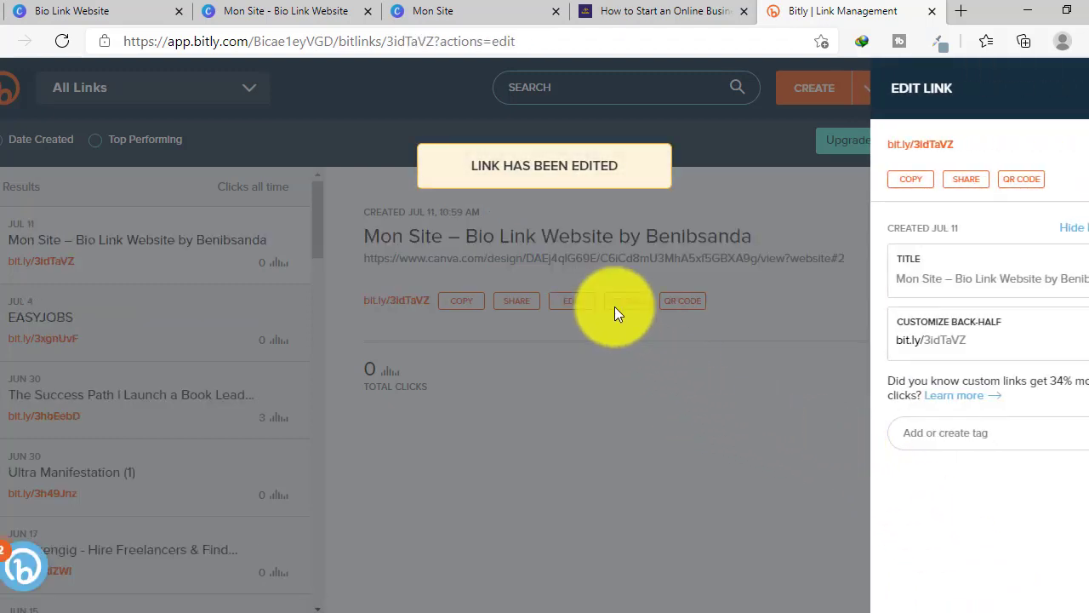
- Copy the new bit.ly/3idTaVZ short link
{"action": "left_click", "coordinate": [461, 300]}
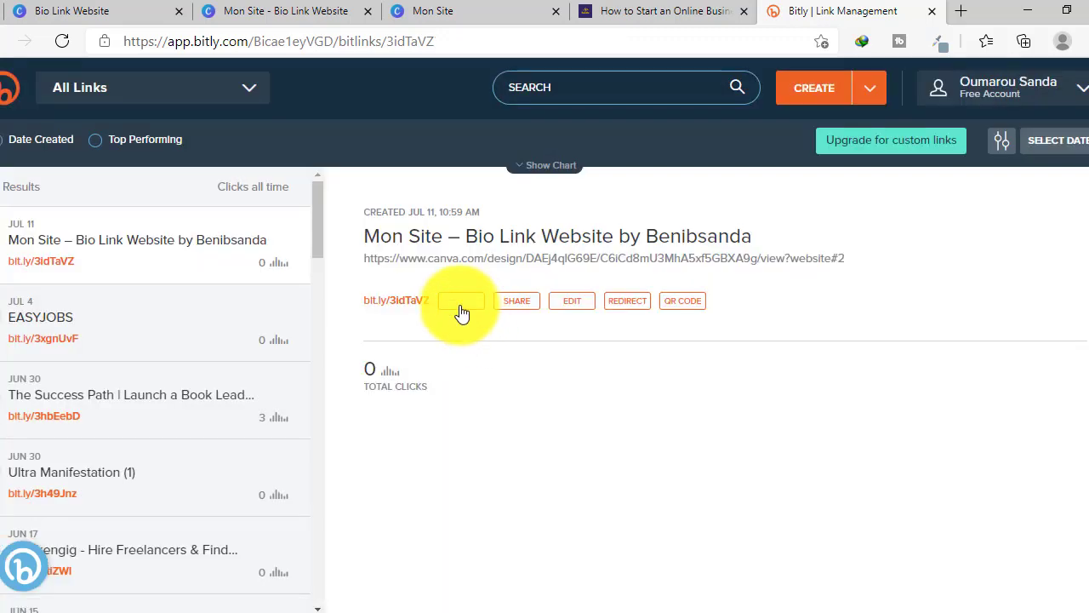
{"action": "left_click", "coordinate": [461, 303]}
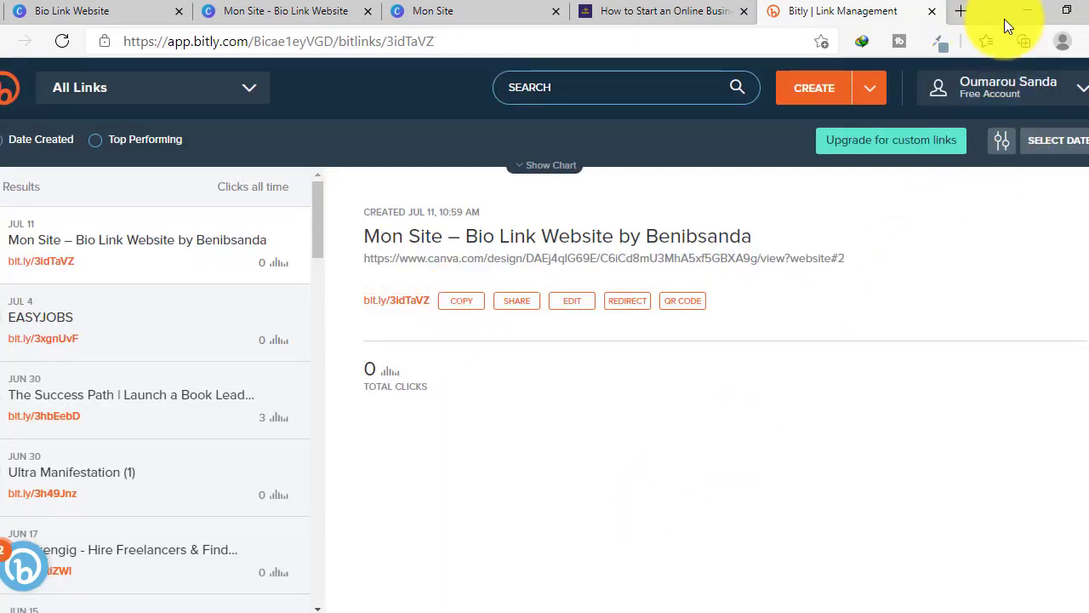
{"action": "left_click", "coordinate": [1082, 40]}
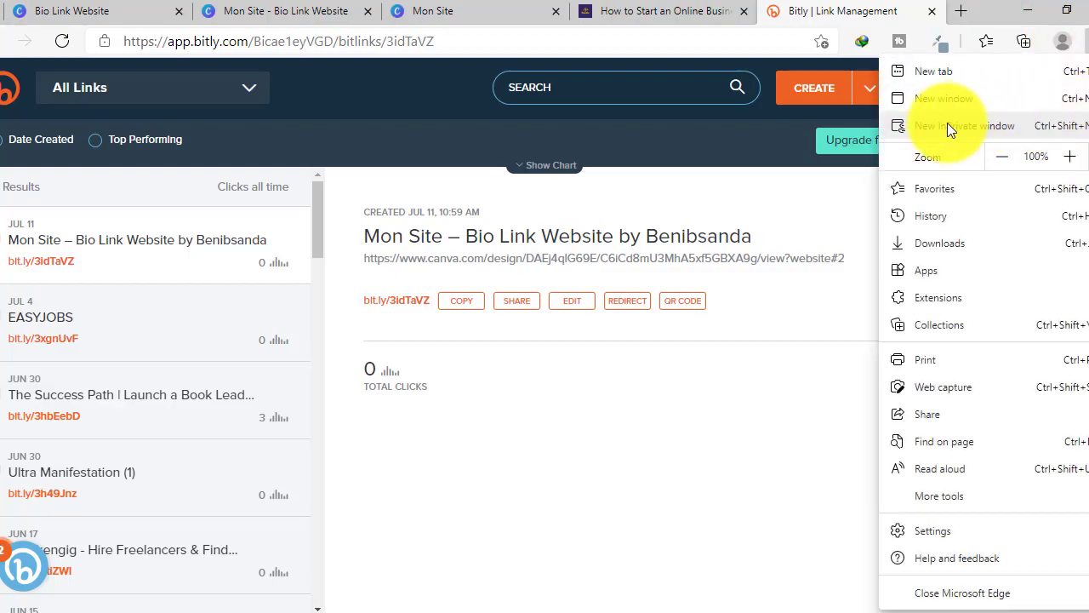
- Load bit.ly/3idTaVZ in a new InPrivate Edge window to test the redirect
{"action": "left_click", "coordinate": [948, 126]}
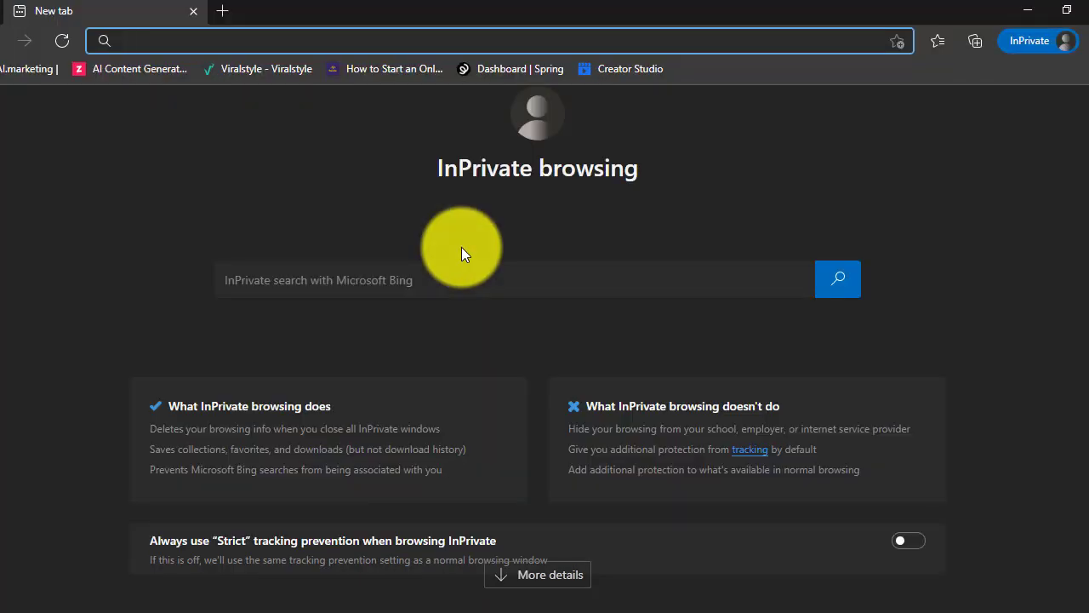
{"action": "key", "text": "ctrl+v"}
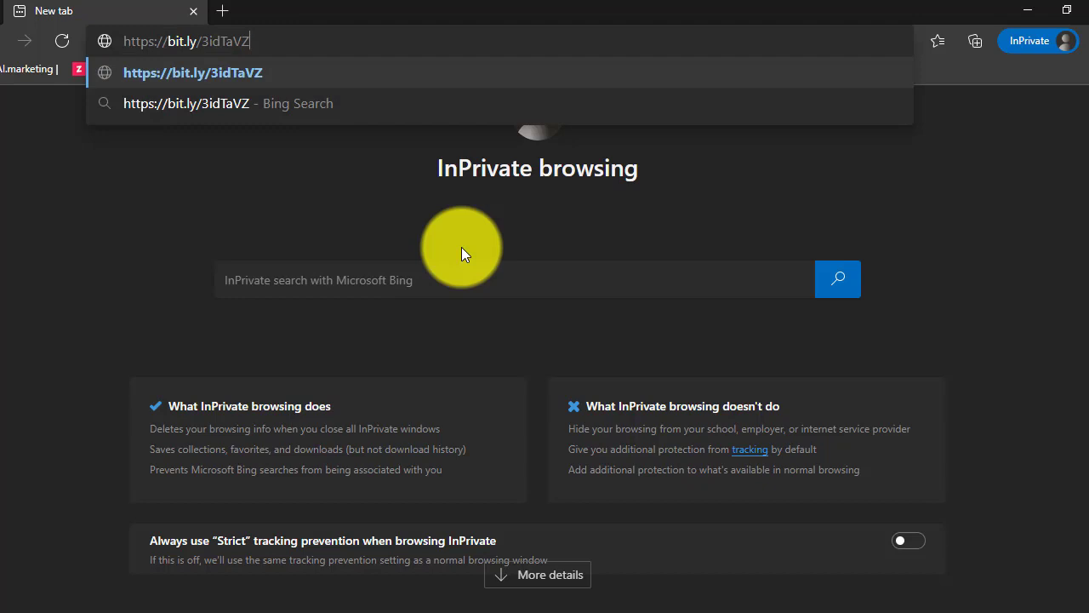
{"action": "key", "text": "Return"}
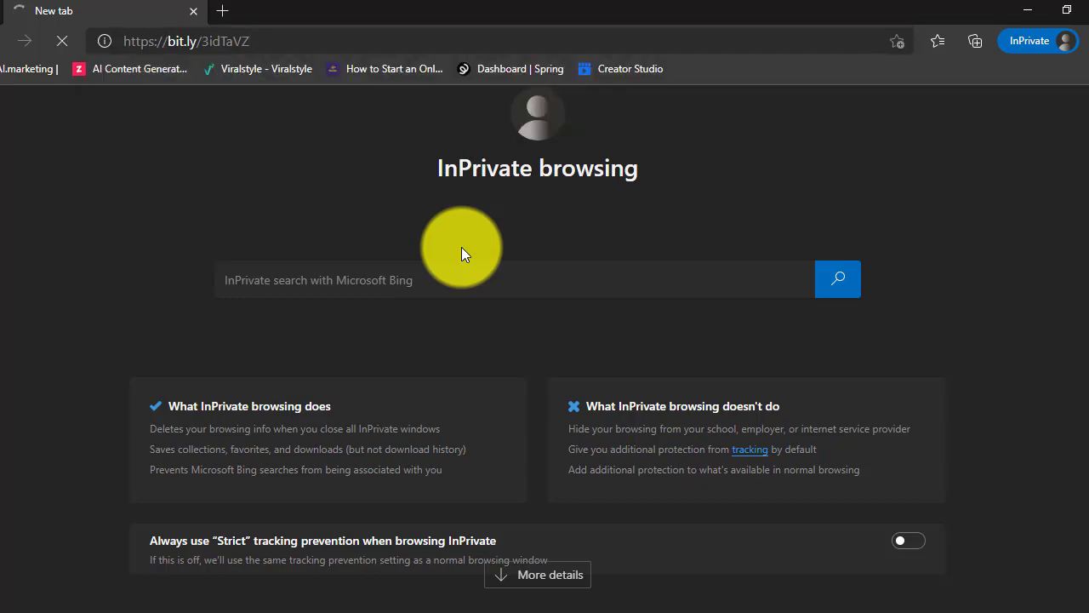